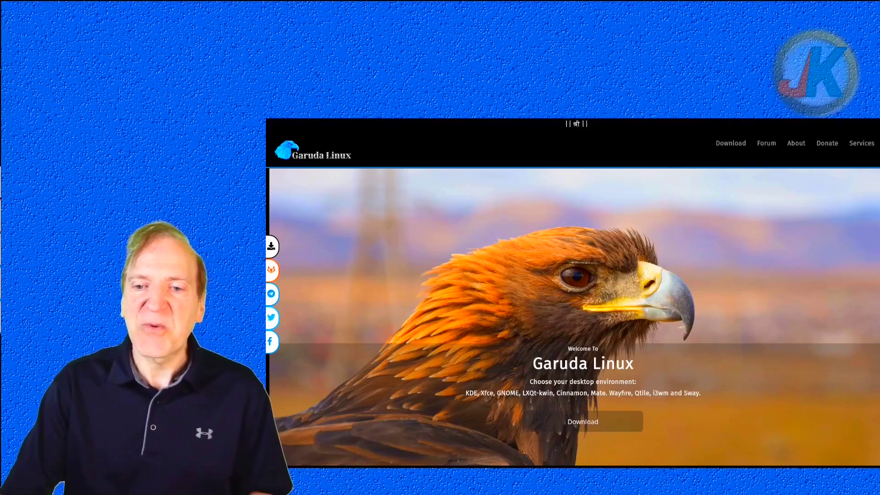
Read the Special Spotlights on the Garuda Linux home page, from Easy Installation to the default BTRFS filesystem.
scroll(573, 293, down, 3)
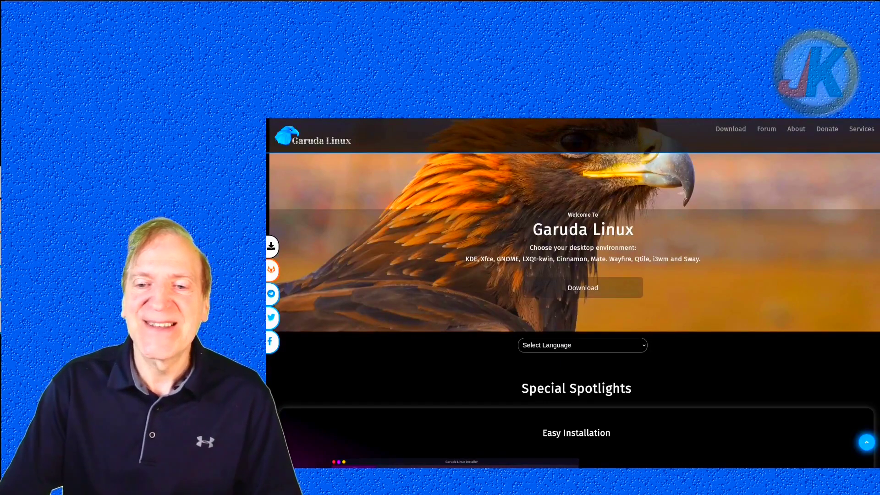
scroll(573, 293, up, 2)
scroll(573, 293, down, 4)
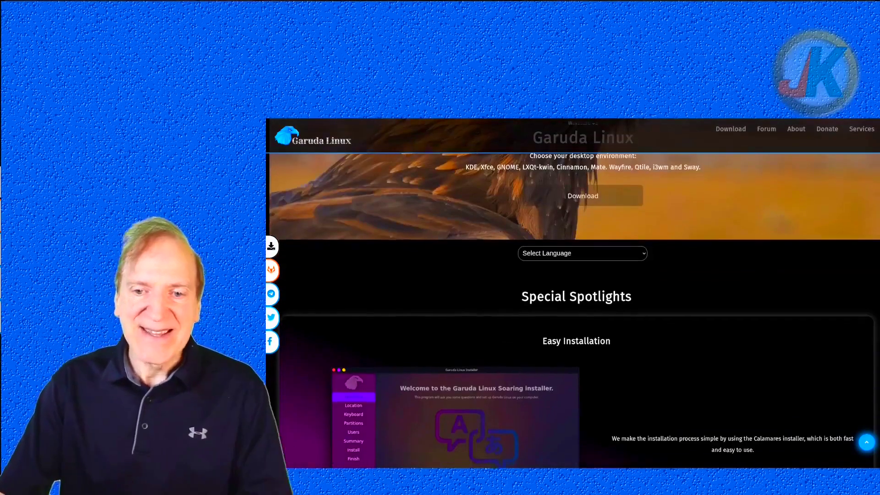
scroll(573, 294, down, 1)
scroll(573, 293, down, 1)
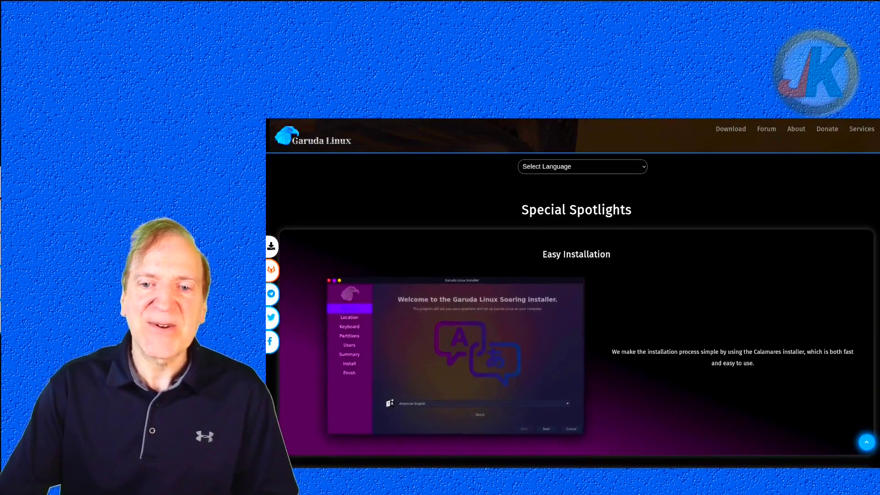
scroll(573, 294, down, 2)
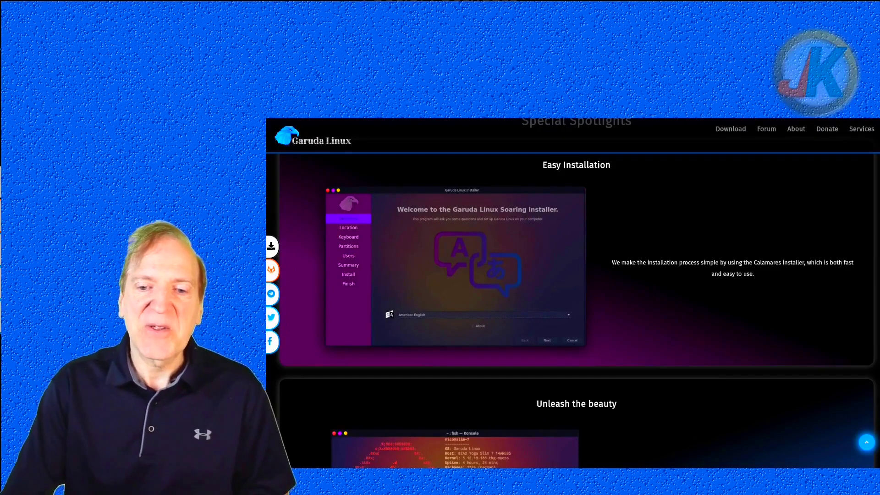
scroll(577, 293, down, 4)
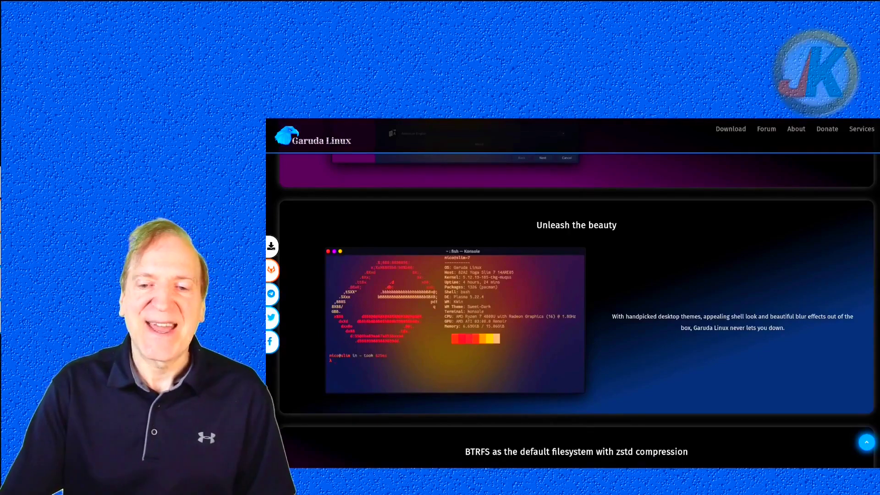
scroll(577, 293, down, 1)
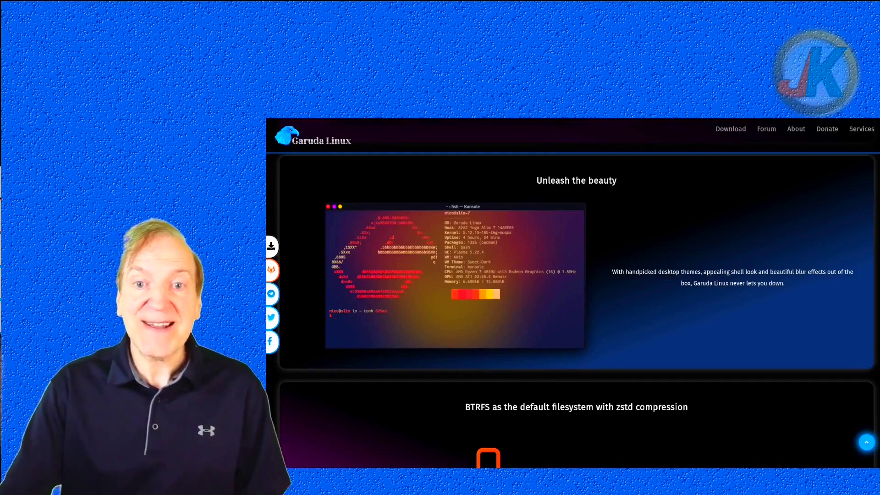
scroll(577, 293, down, 3)
scroll(577, 293, down, 1)
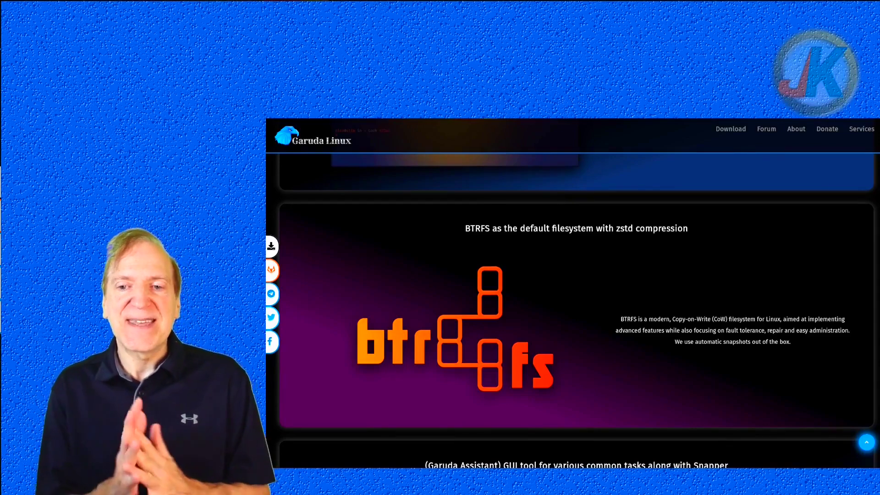
scroll(577, 293, down, 2)
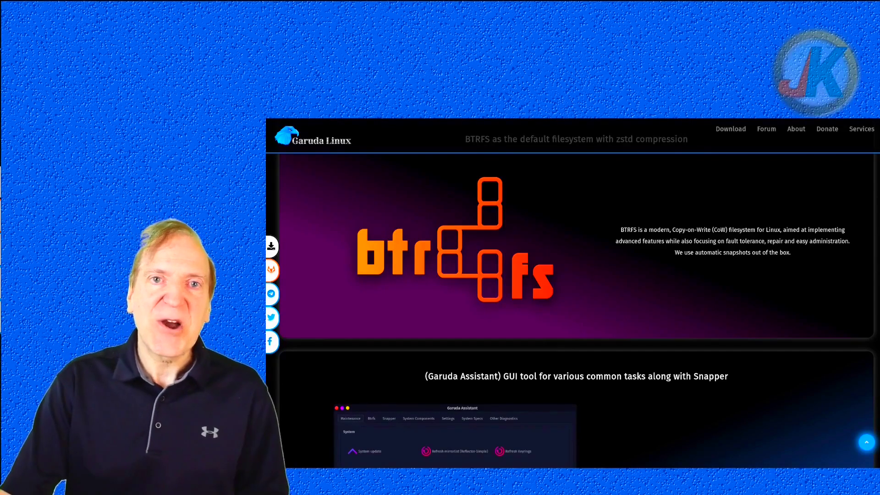
Examine the spotlights on Garuda Assistant, Chaotic-AUR, the FireDragon browser, Garuda Settings Manager and Garuda Gamer.
scroll(572, 298, down, 4)
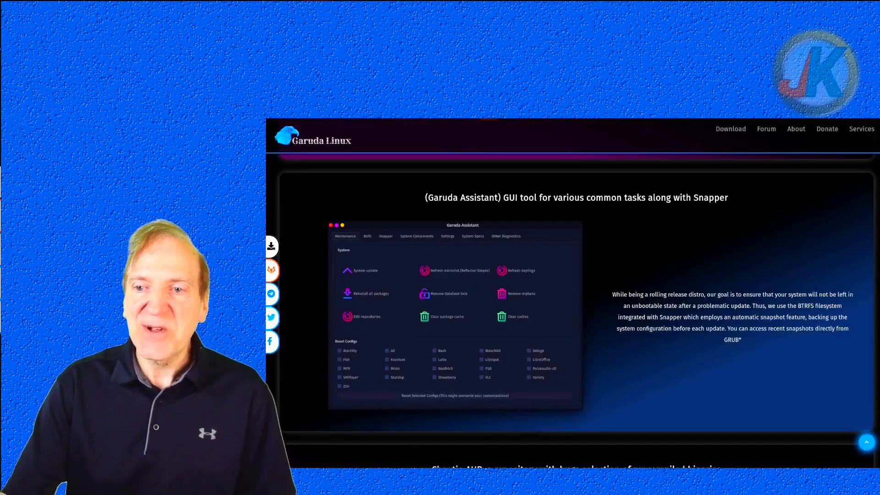
scroll(573, 298, down, 1)
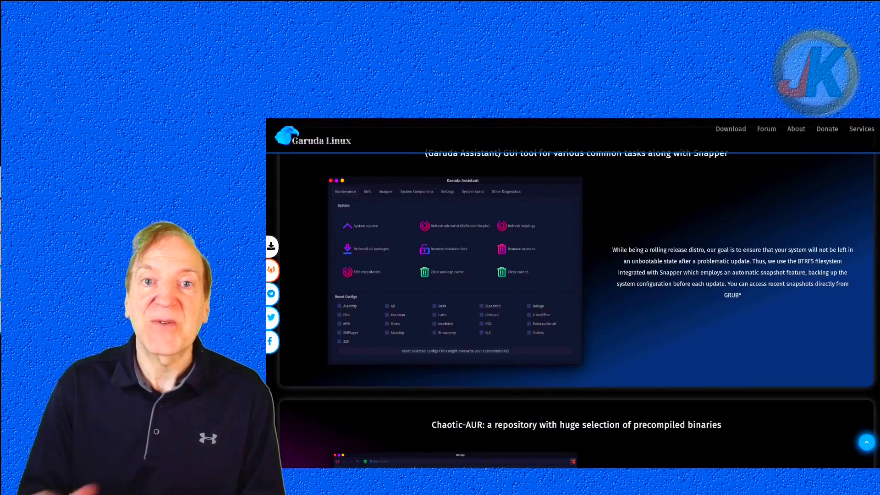
scroll(573, 297, down, 5)
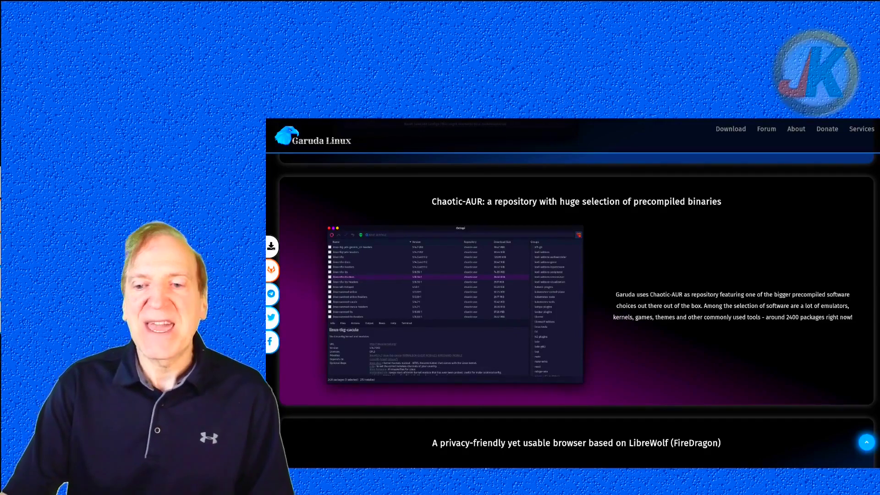
scroll(577, 293, down, 4)
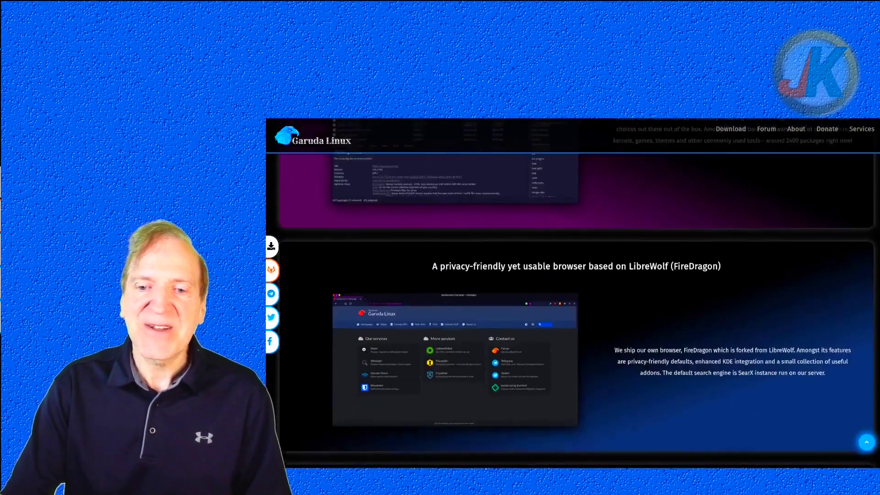
scroll(576, 293, down, 2)
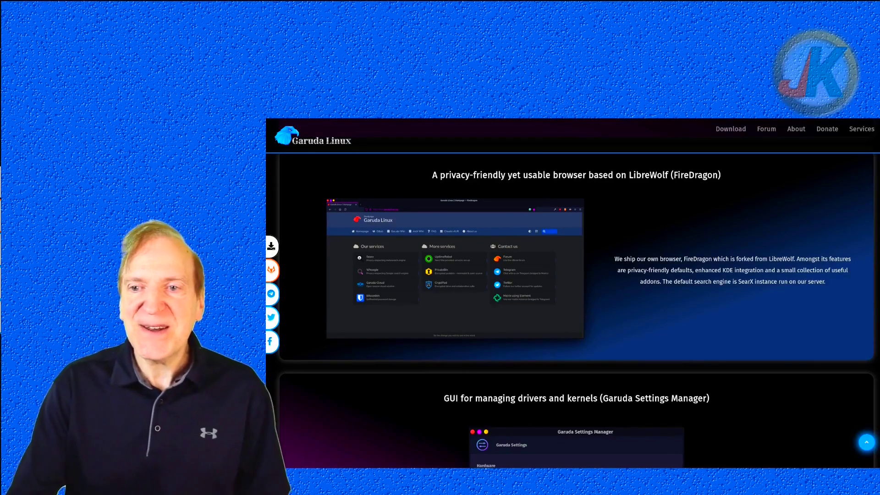
scroll(578, 311, down, 2)
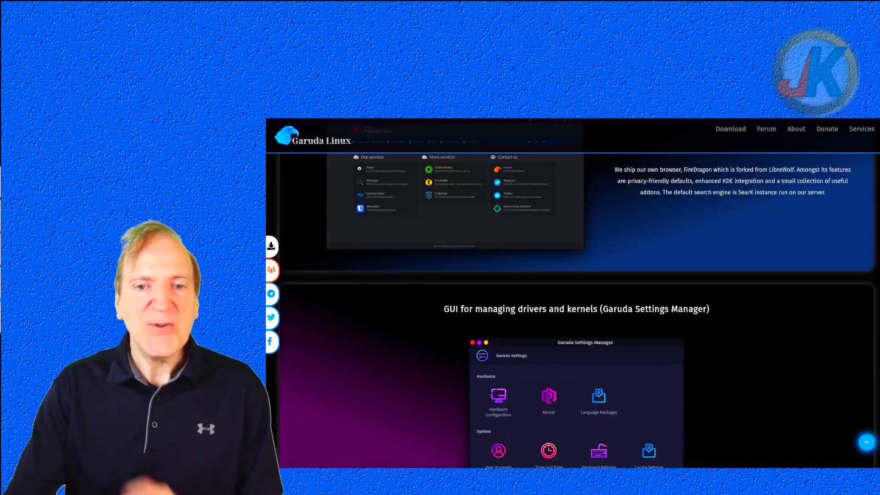
scroll(578, 312, down, 2)
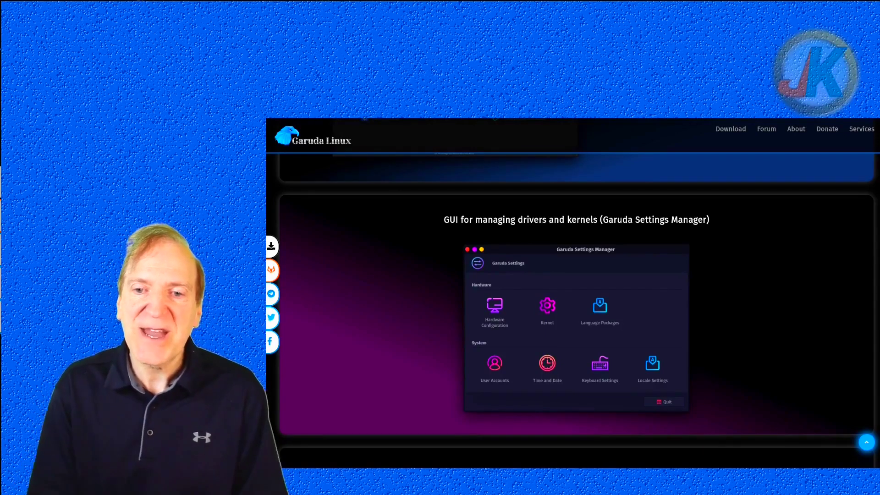
scroll(577, 293, down, 5)
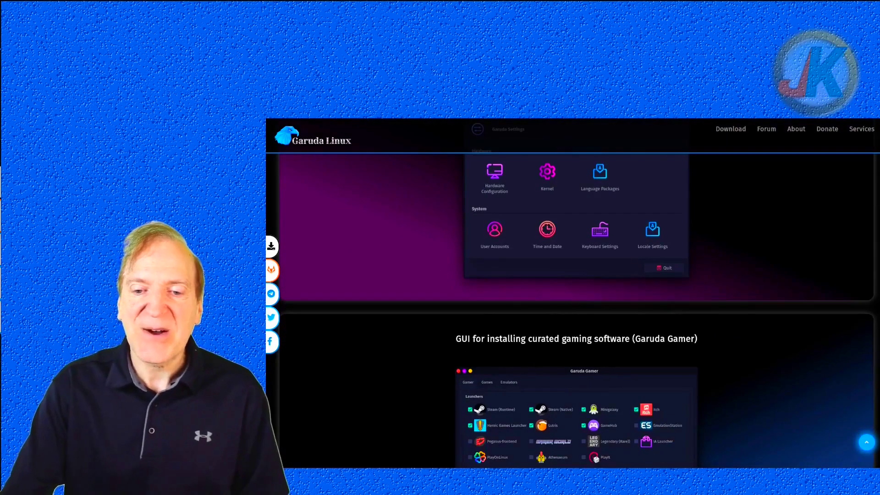
scroll(577, 294, down, 1)
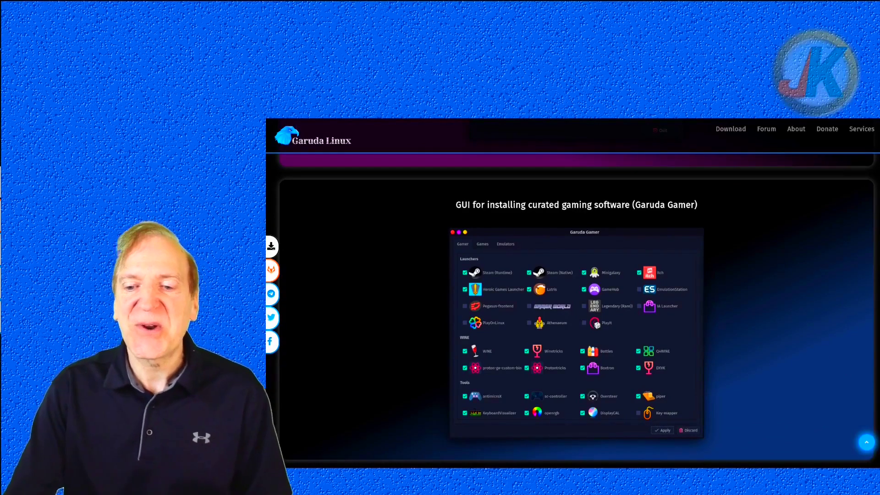
scroll(576, 284, down, 1)
Review the Features section, including the rolling release, Linux-zen kernel, ease of use and performance tweaks.
scroll(576, 293, down, 7)
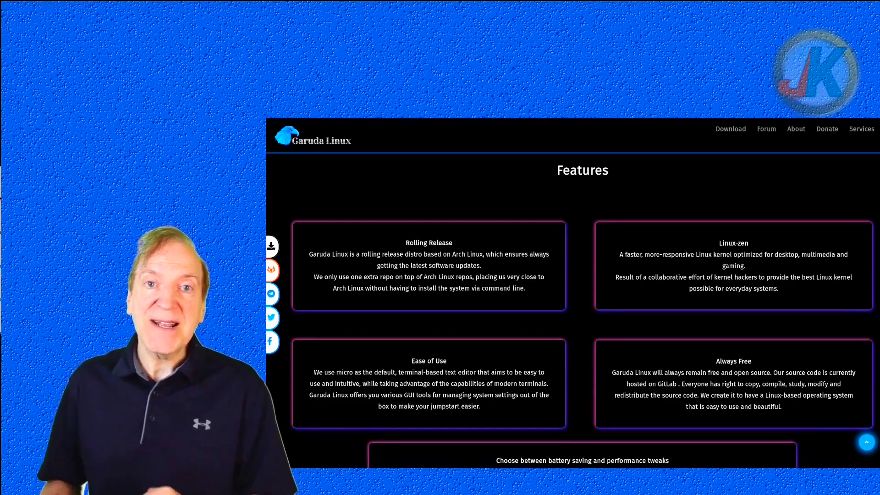
scroll(573, 293, down, 1)
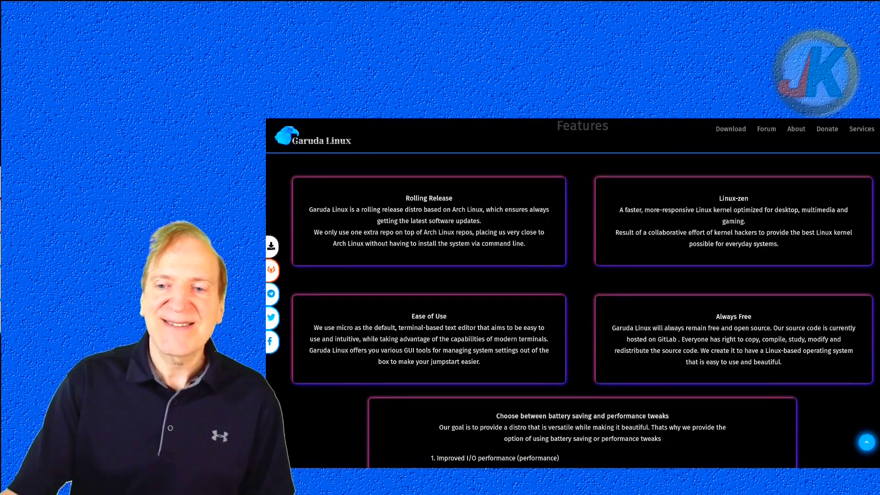
scroll(573, 293, down, 2)
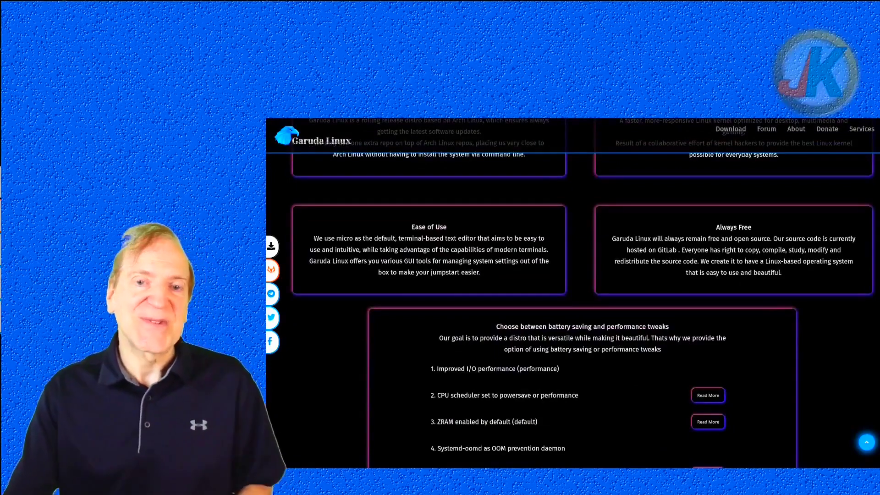
scroll(572, 293, down, 1)
scroll(573, 293, up, 4)
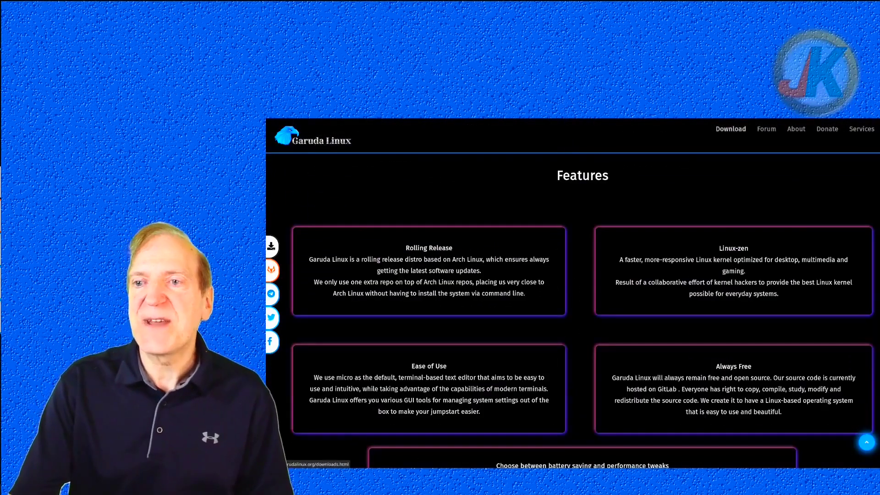
Open the site's download page and examine the download options for the KDE Dr460nized edition.
click(730, 129)
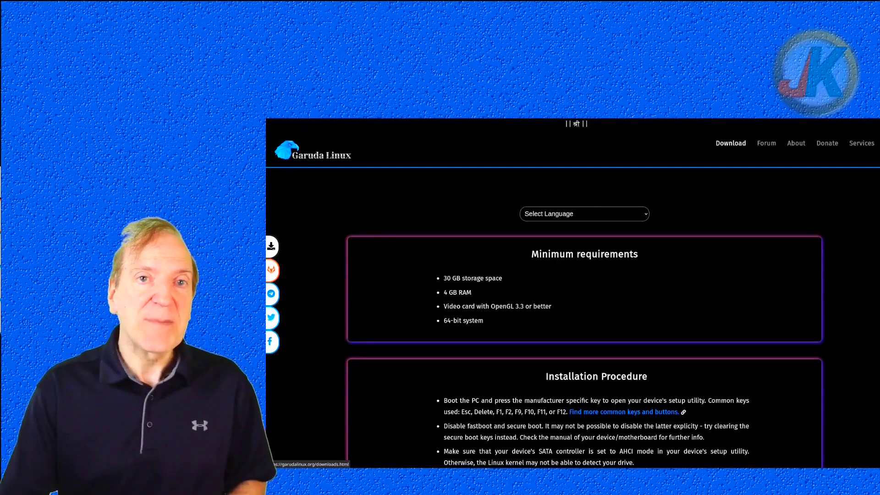
scroll(573, 294, down, 10)
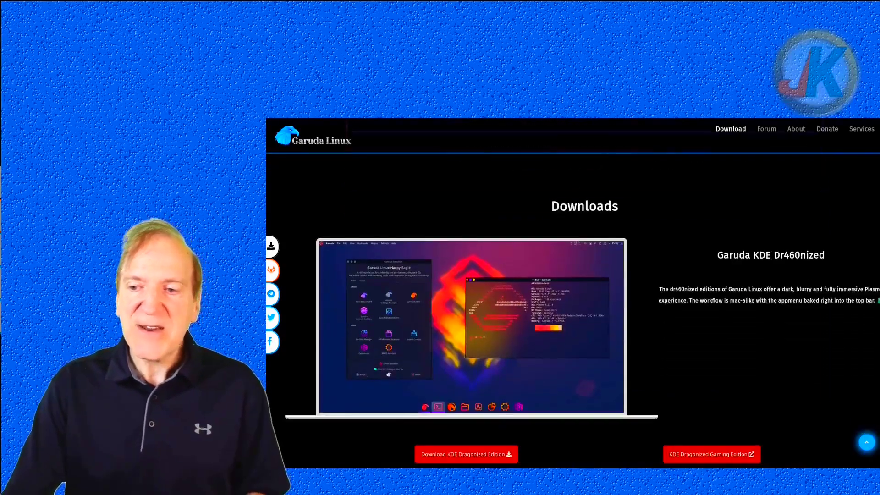
scroll(572, 294, down, 2)
scroll(572, 293, up, 1)
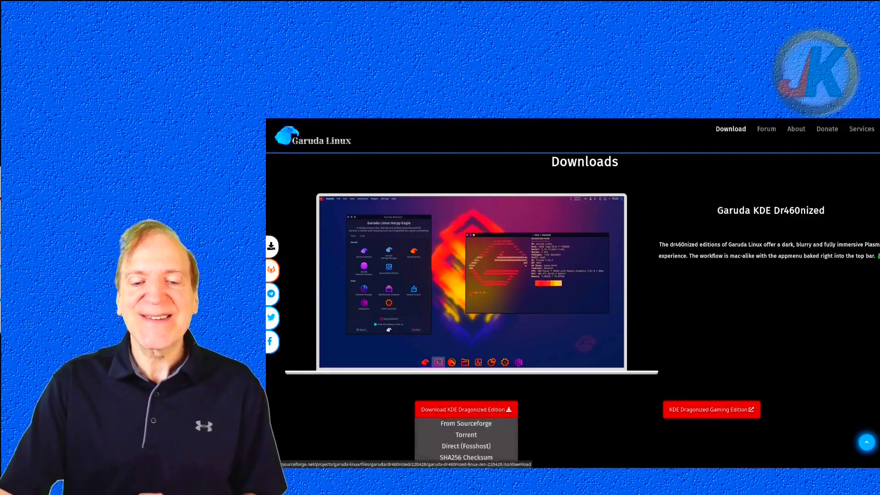
scroll(573, 293, down, 2)
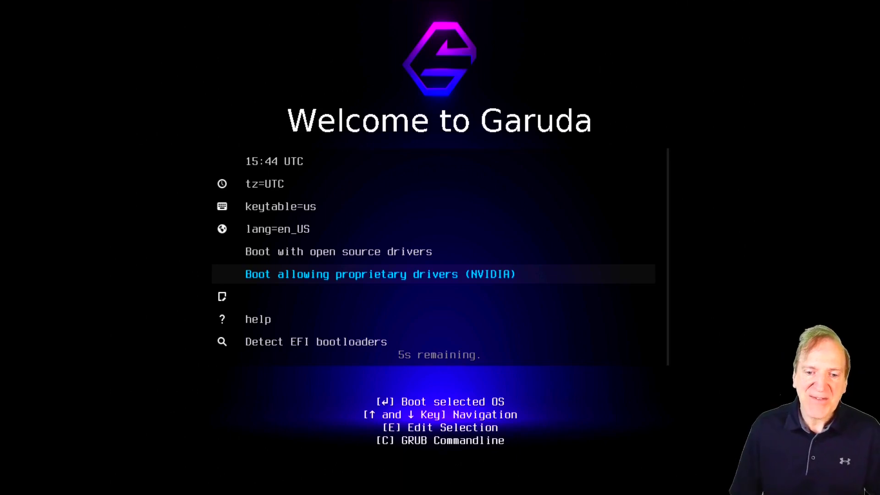
Boot the Garuda live system with the option allowing proprietary NVIDIA drivers.
key(Return)
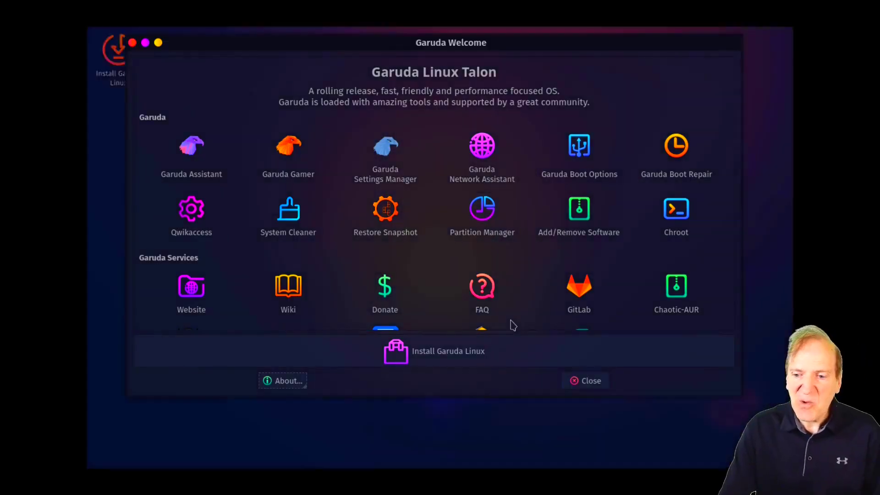
Set the display resolution to 1920x1080 (16:9), keep the configuration, and move the Garuda Welcome window to the middle of the desktop.
right_click(761, 209)
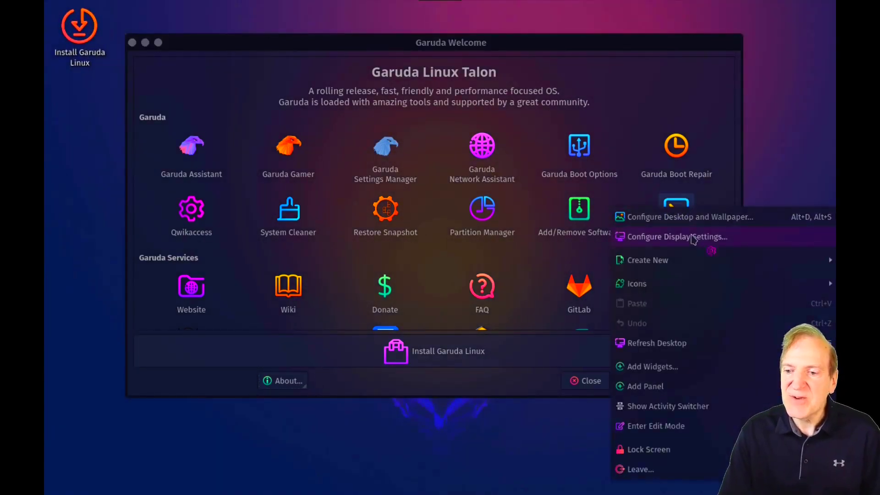
click(699, 240)
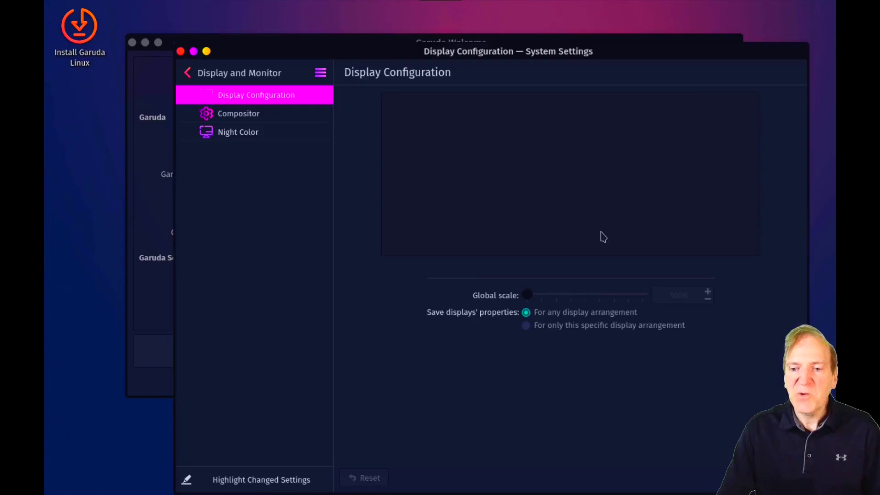
click(631, 281)
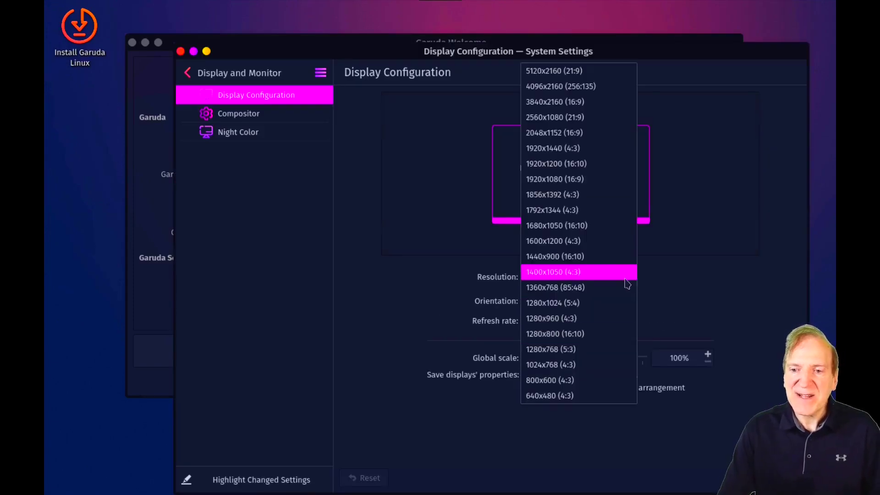
click(564, 179)
click(777, 478)
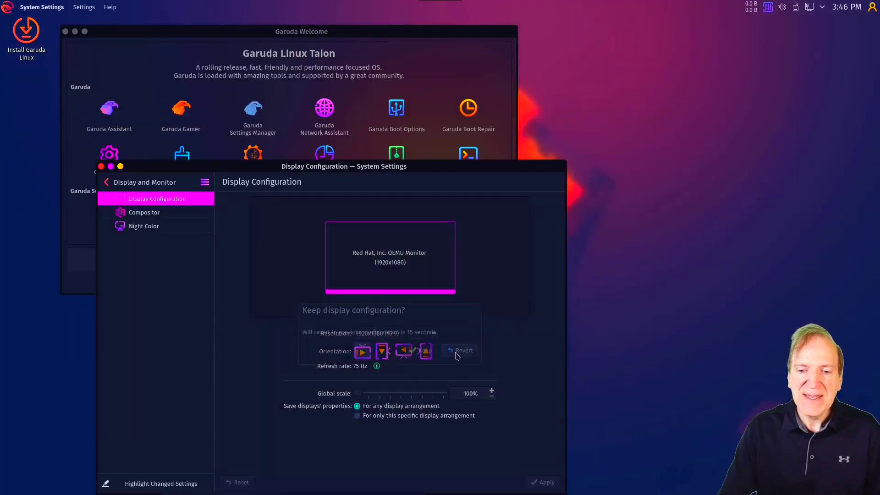
click(422, 350)
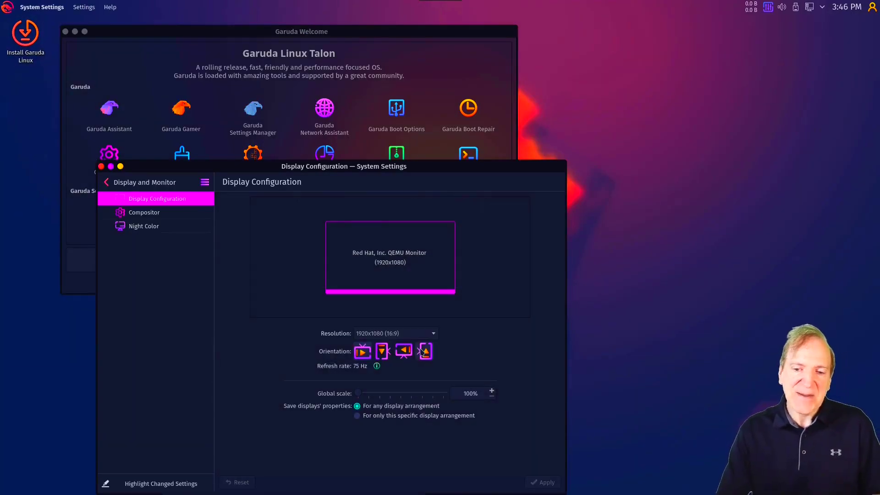
click(101, 166)
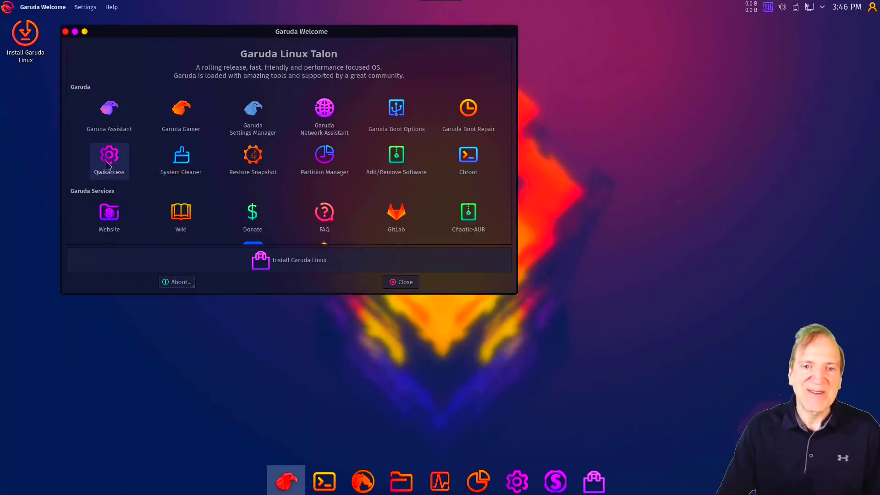
drag(312, 31, 484, 108)
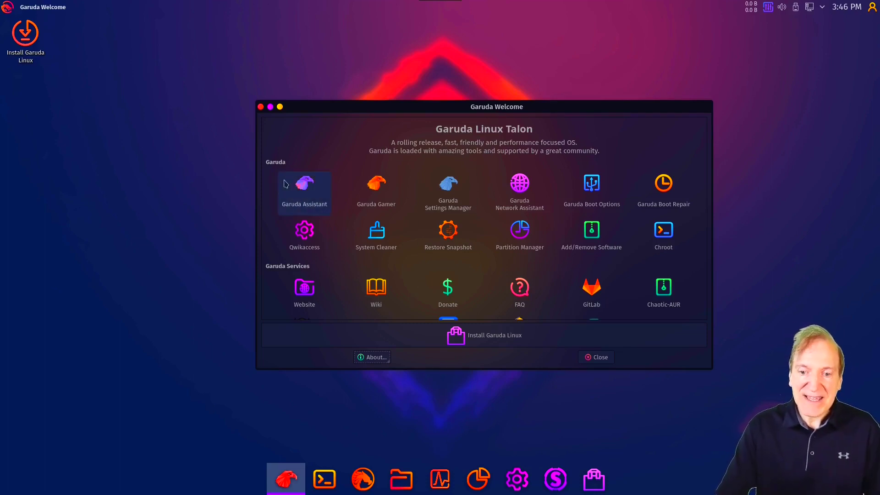
Launch the Garuda Linux installer and continue with American English to the location settings.
click(29, 38)
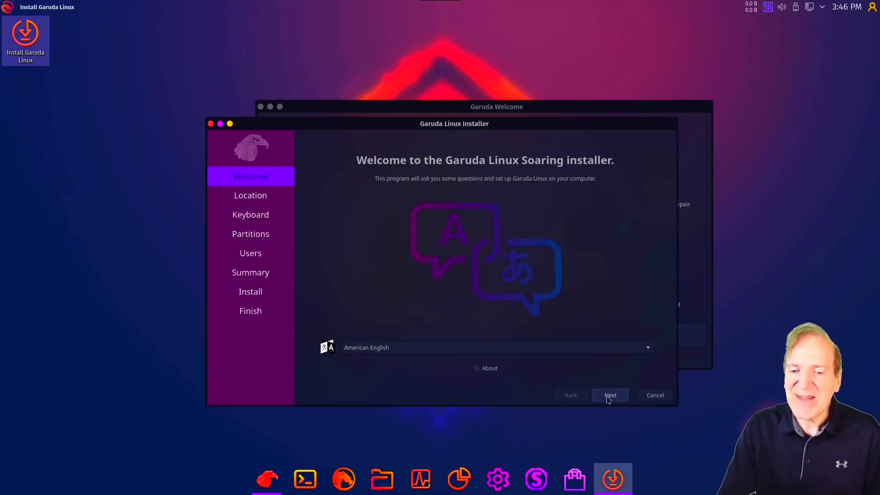
click(609, 397)
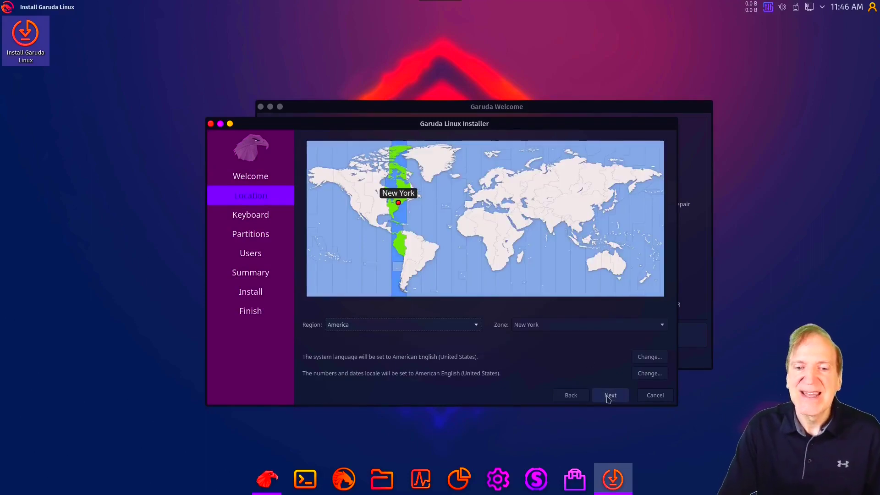
Accept the New York location and default English (US) keyboard, and choose to erase the disk using Swap (with Hibernate).
click(609, 397)
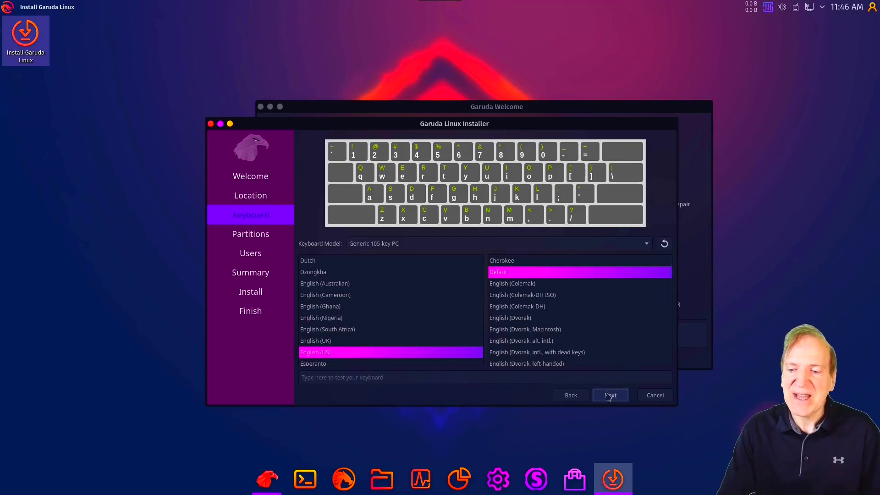
click(609, 397)
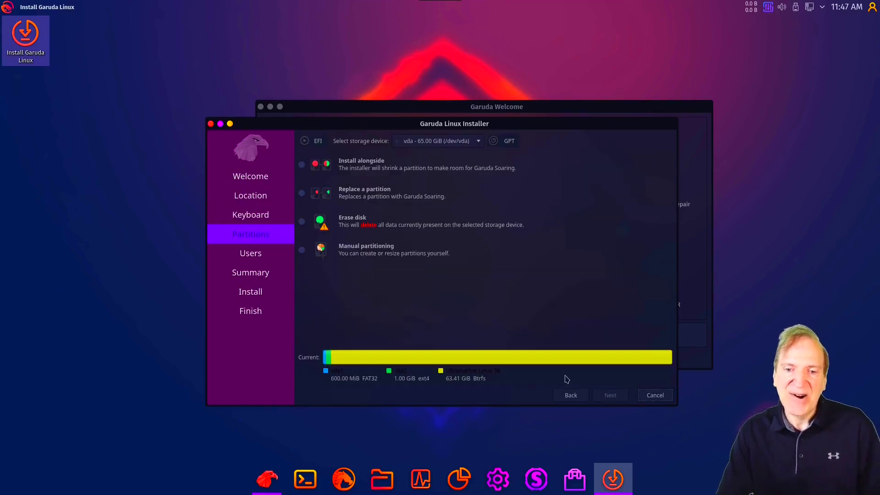
click(302, 222)
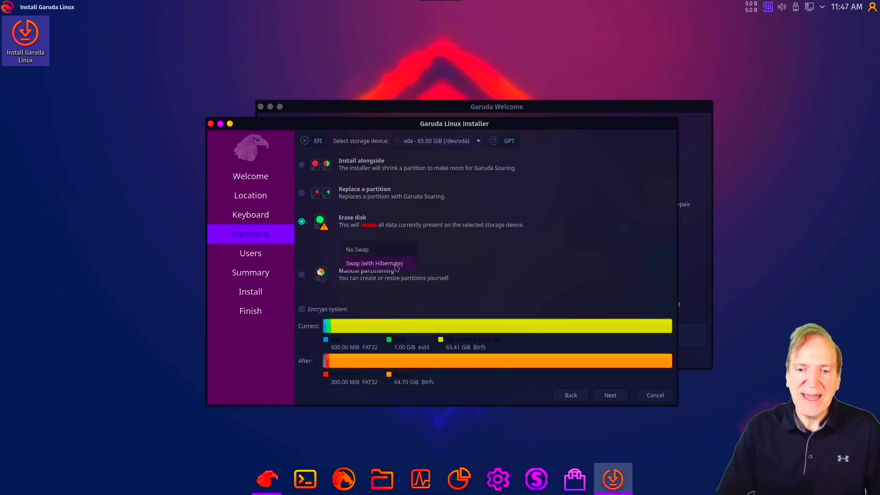
click(396, 264)
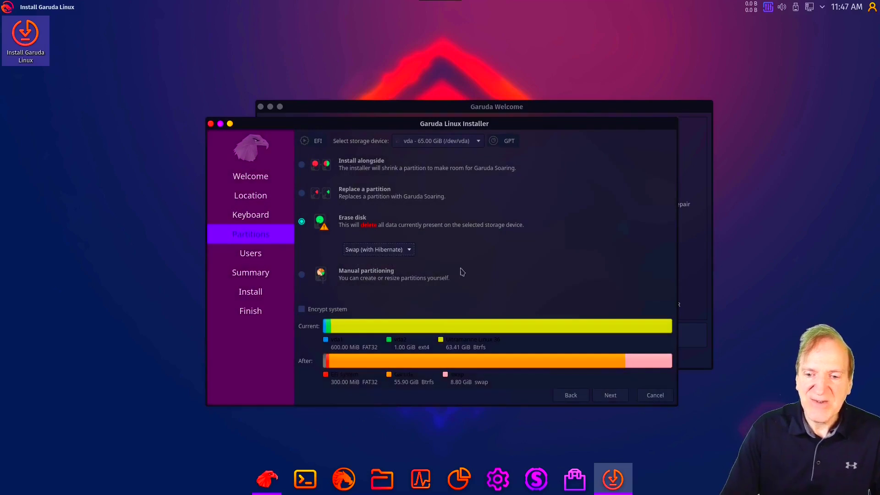
click(607, 400)
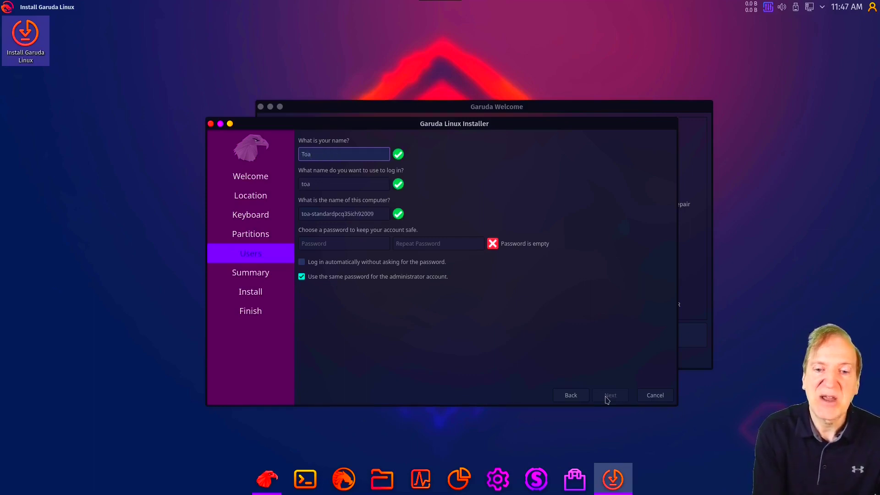
Fill in the user's name, enter and repeat the account password, and continue to the installation summary.
click(350, 245)
text(*******)
key(Tab)
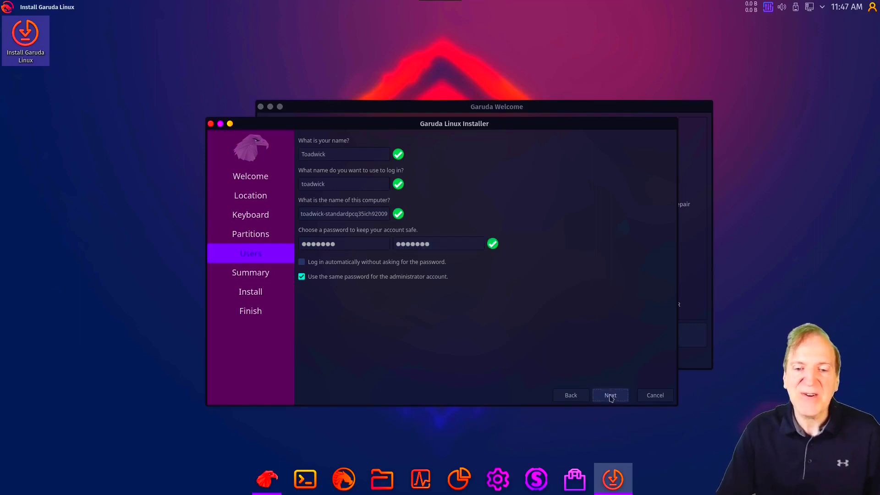
click(611, 395)
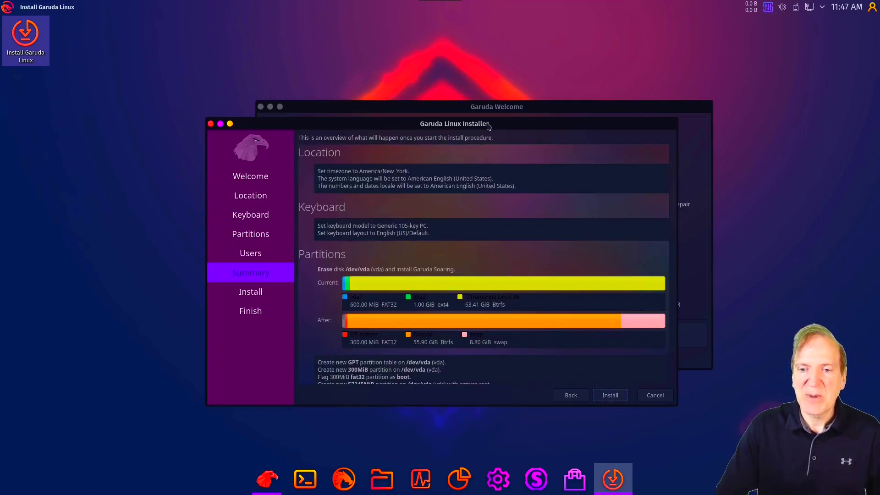
Start the installation from the summary, confirm the disk changes, and close the installer when it finishes without restarting.
drag(488, 127, 473, 118)
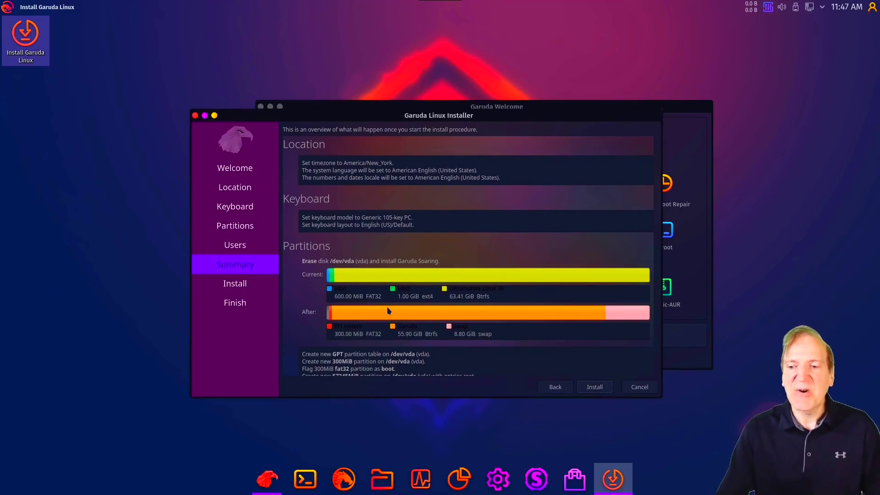
click(591, 387)
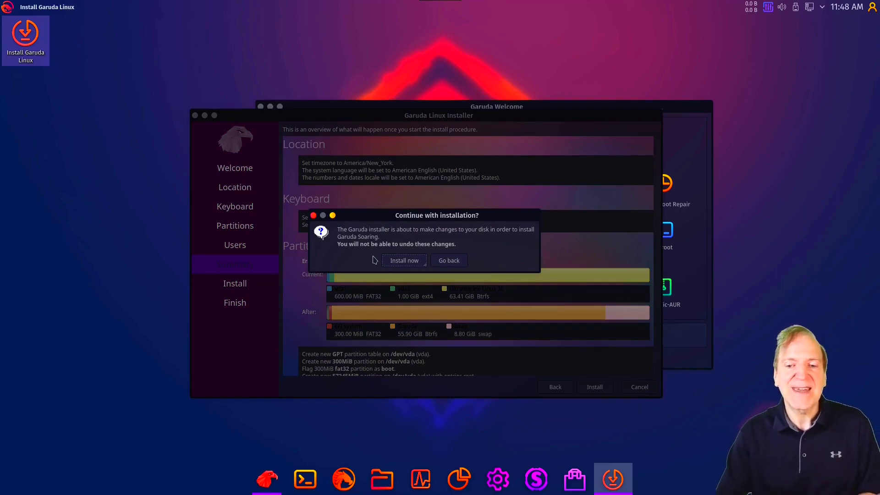
click(397, 262)
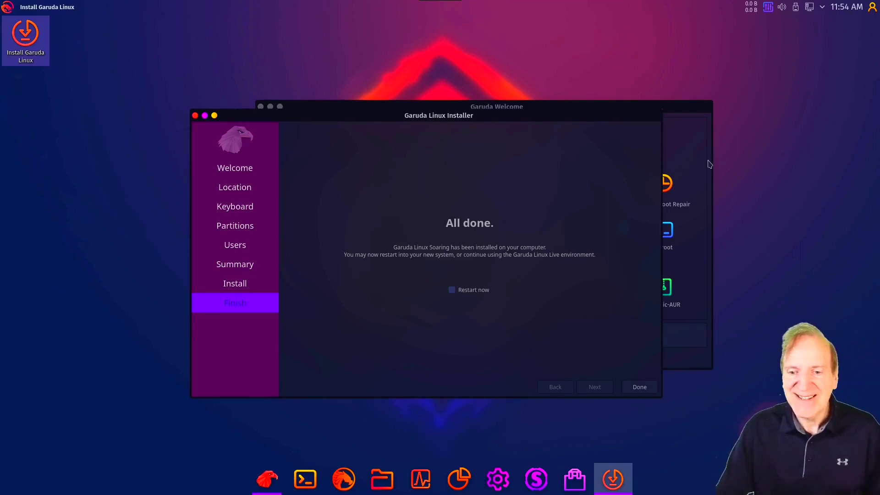
click(638, 388)
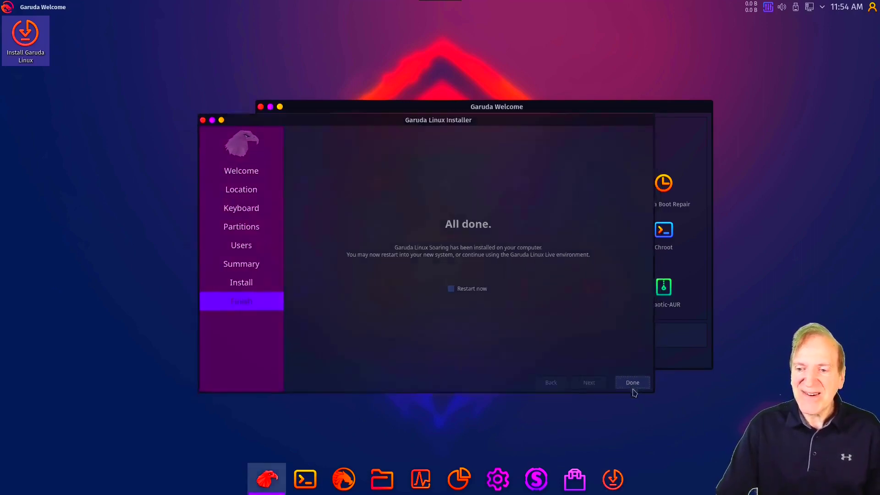
Shut down the live system from the application launcher and confirm the shutdown.
click(9, 7)
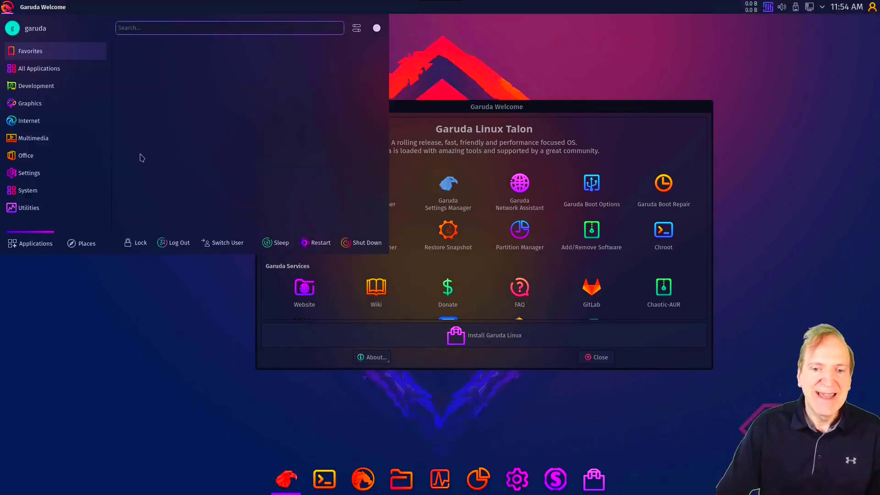
click(355, 247)
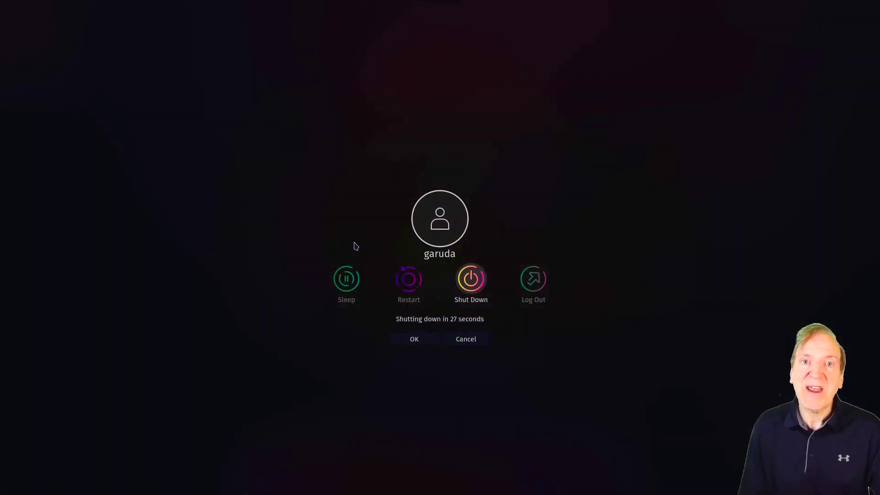
click(471, 278)
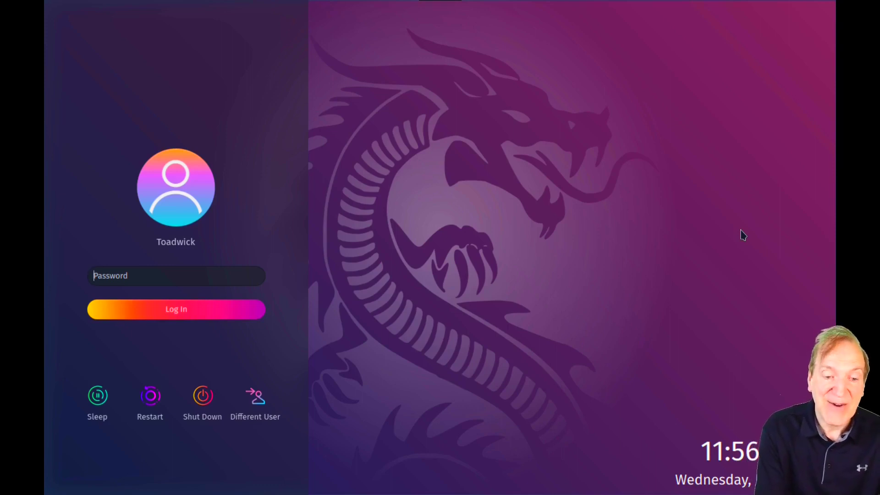
Log in to the installed system with the account password and agree to start the setup assistant.
text(•••••••)
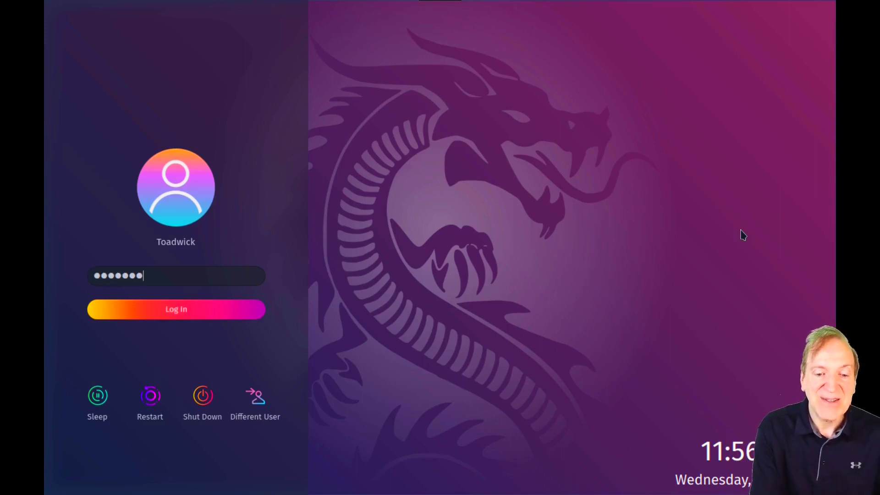
click(240, 306)
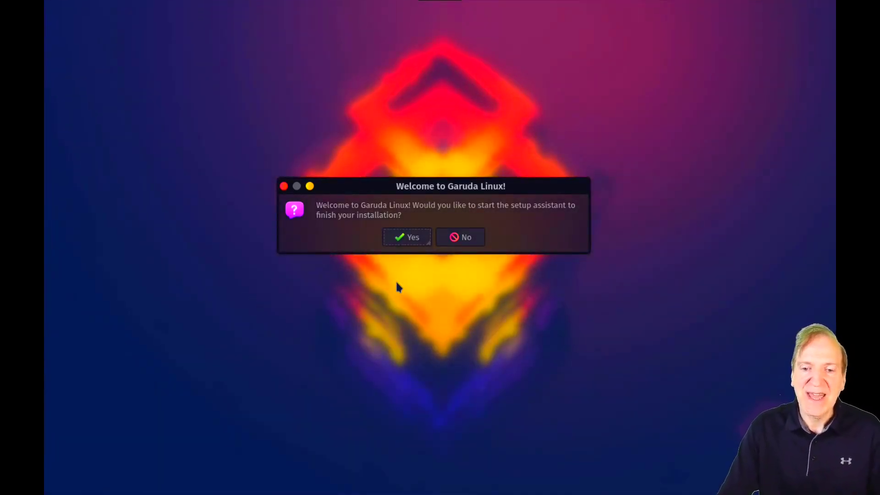
click(400, 243)
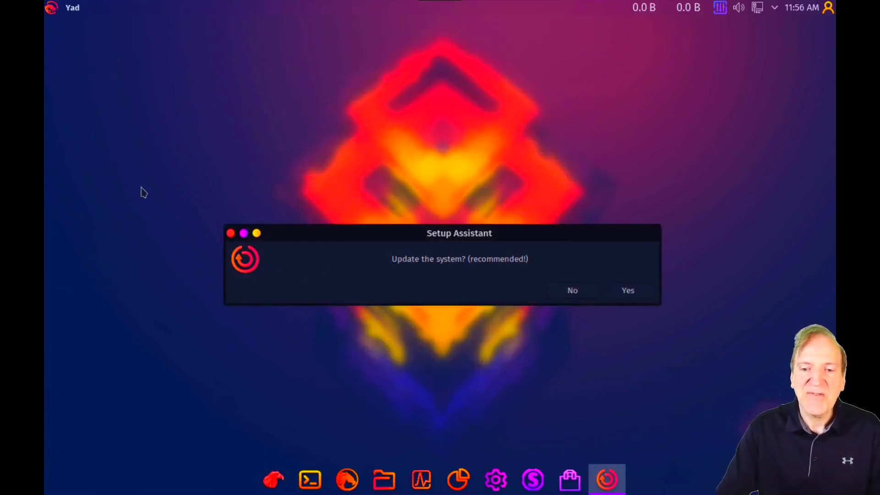
Set the display resolution to 1920x1080 (16:9), keep the configuration, and close the display settings.
right_click(107, 139)
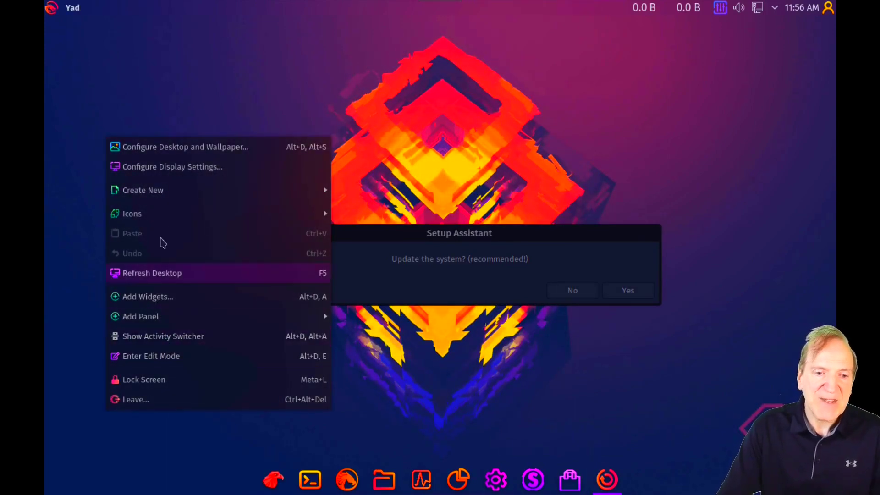
click(180, 169)
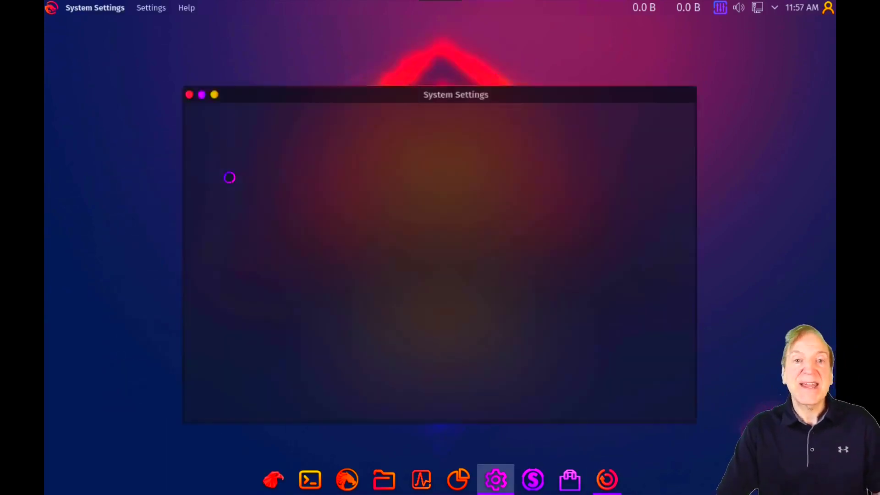
click(574, 278)
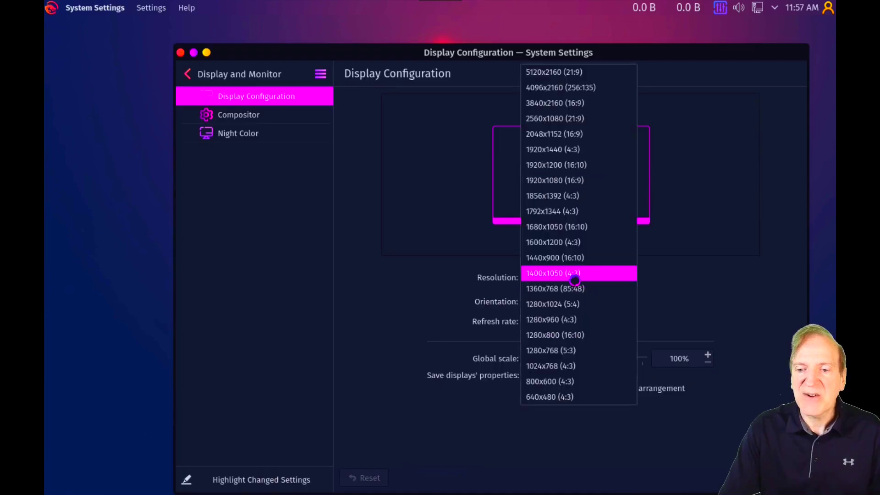
click(543, 180)
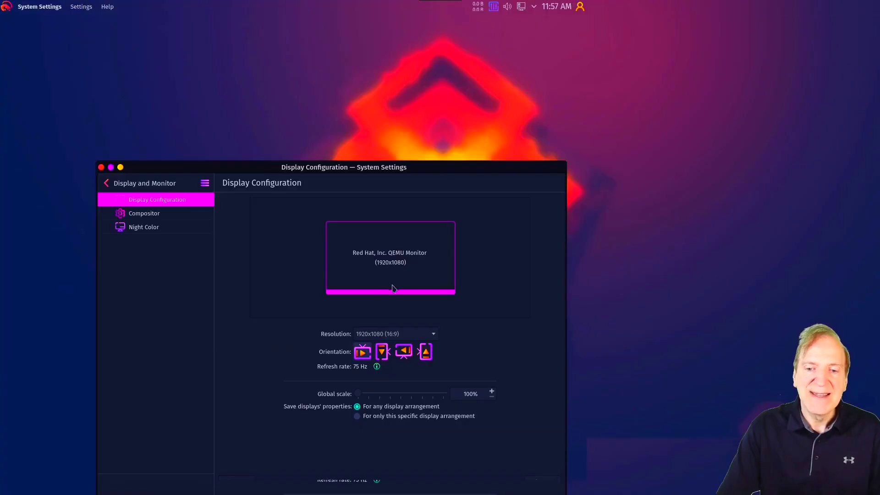
click(420, 351)
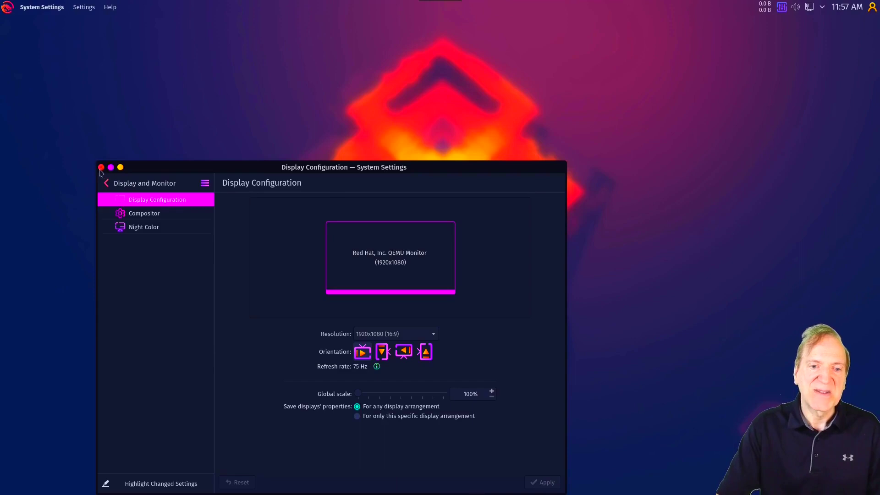
click(101, 167)
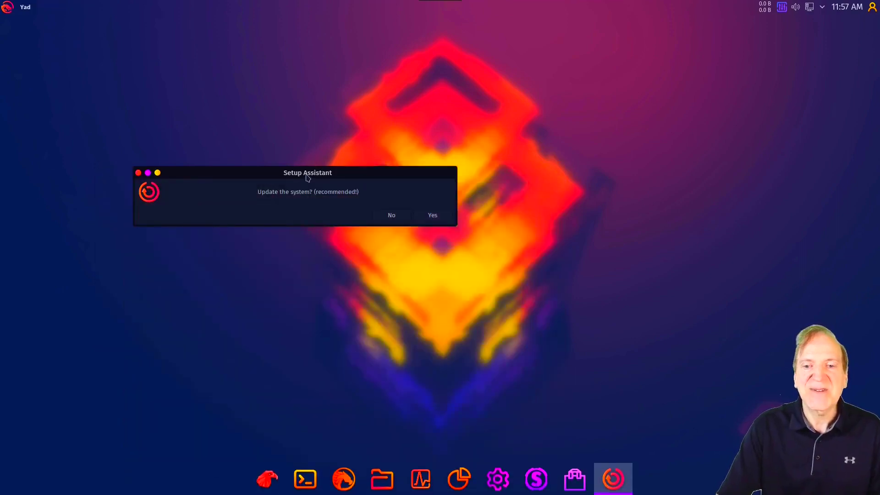
Accept the setup assistant's recommended system update and confirm the package installation in the terminal with y.
drag(307, 178, 409, 154)
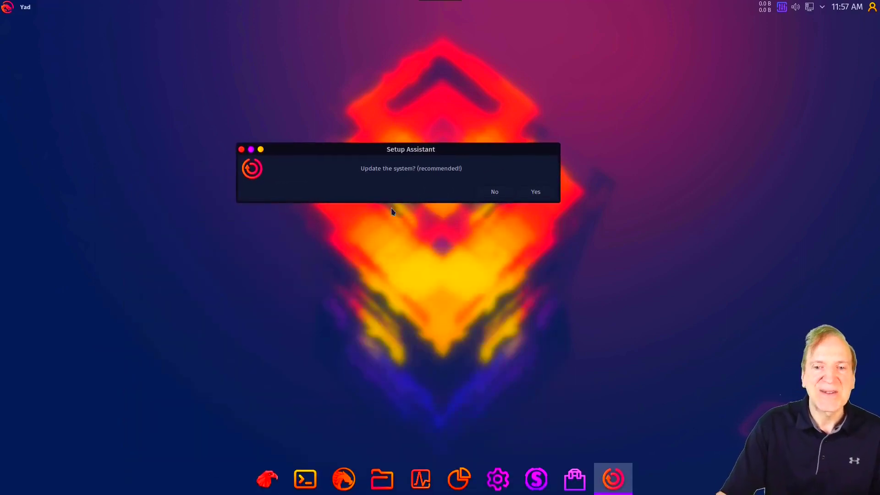
click(536, 193)
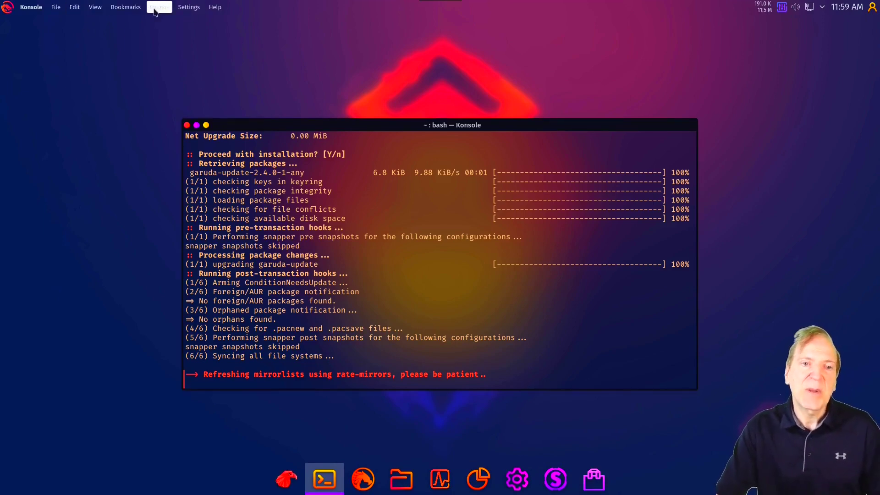
click(190, 8)
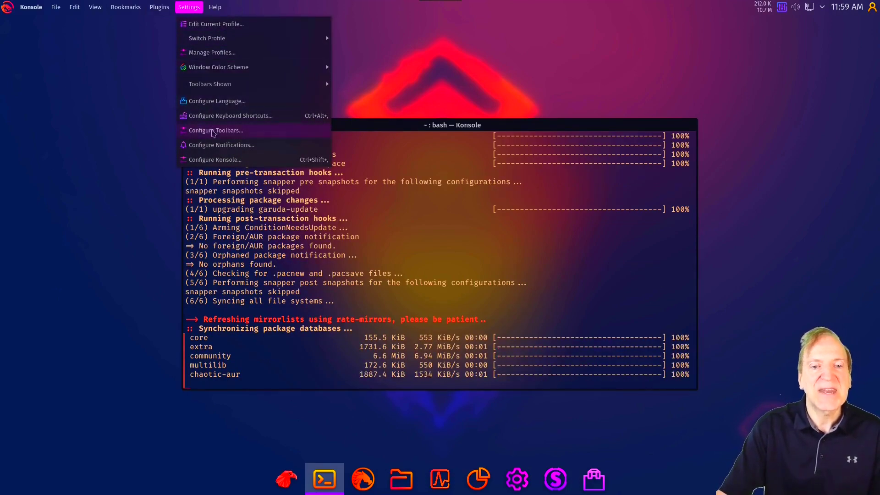
key(Escape)
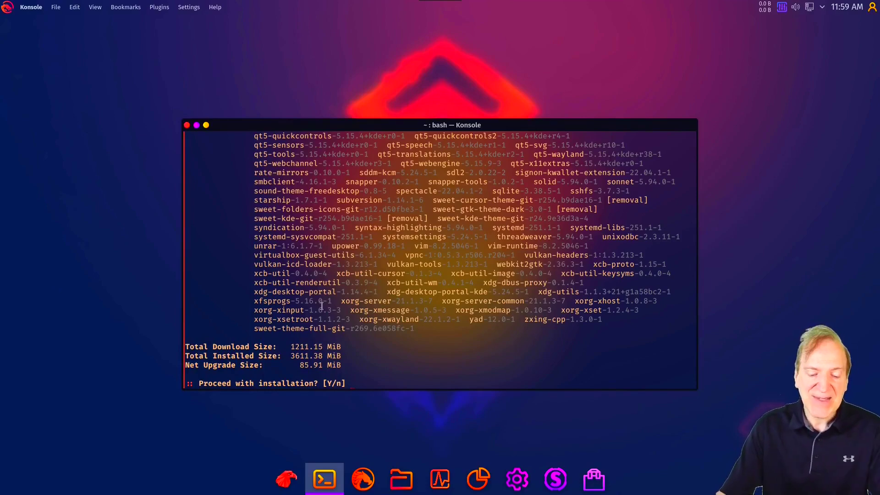
text(y)
key(Return)
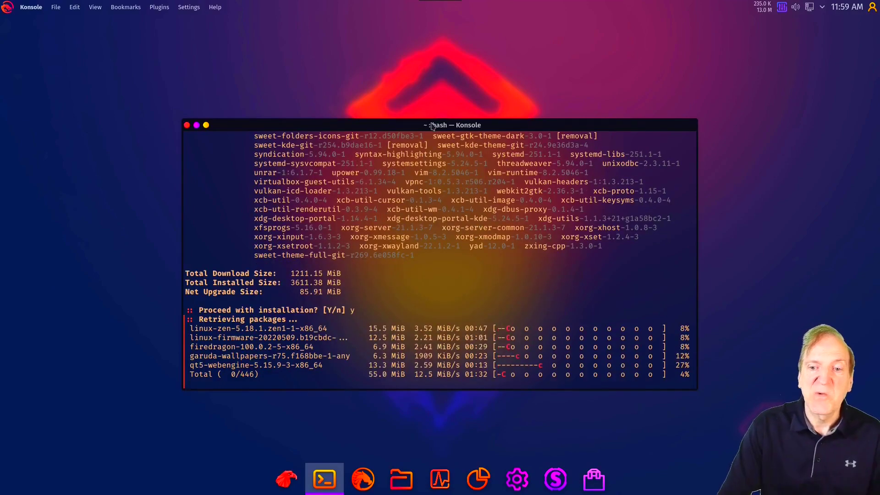
drag(428, 124, 392, 65)
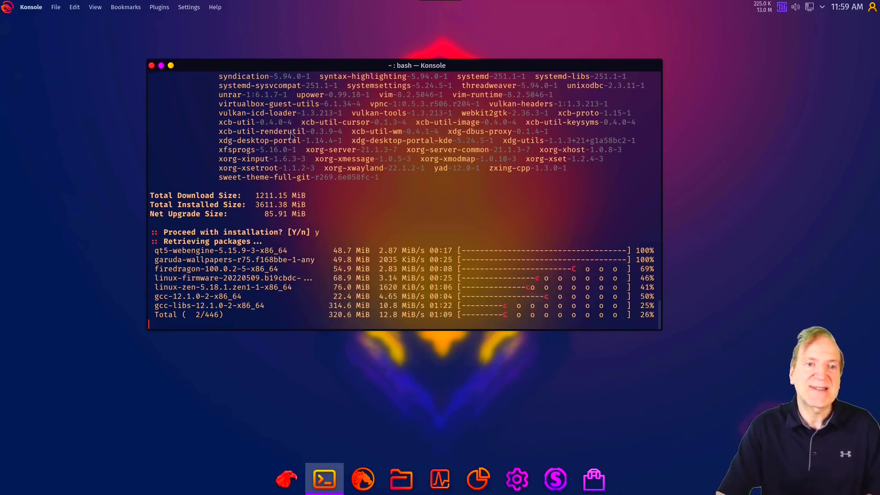
Browse the categories in the application launcher and open the launcher's configuration settings.
click(7, 9)
mouse_move(24, 123)
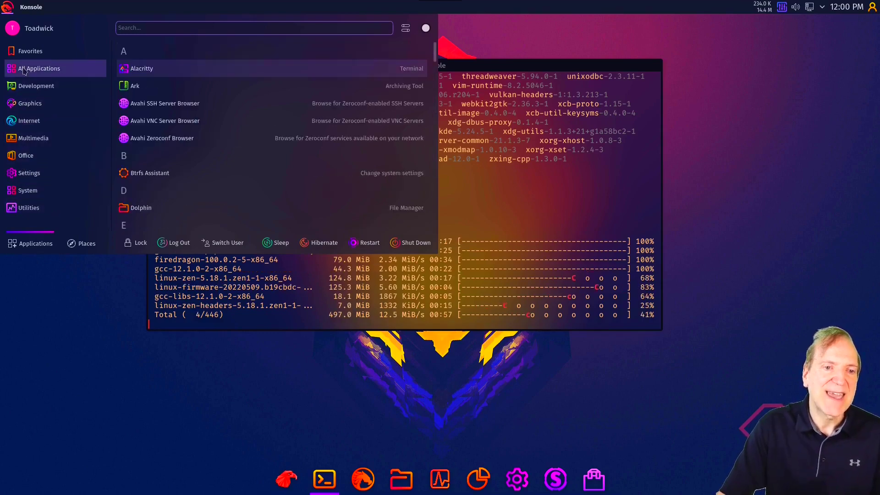
mouse_move(30, 109)
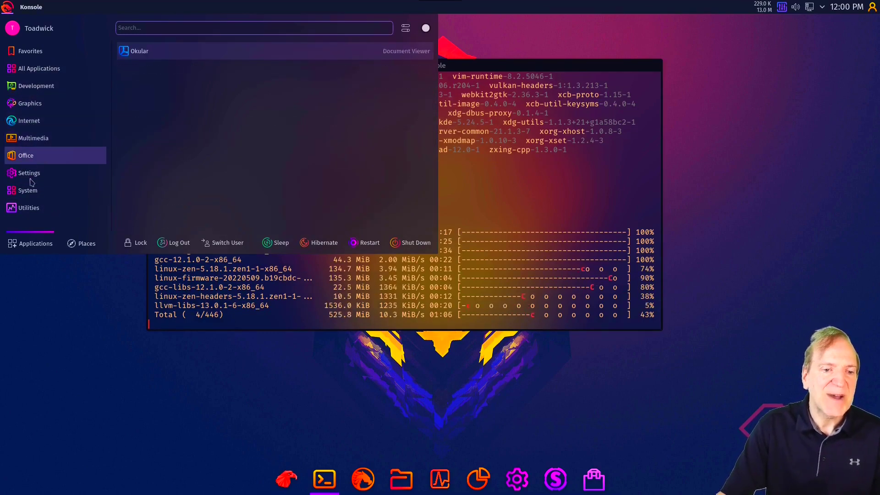
mouse_move(36, 212)
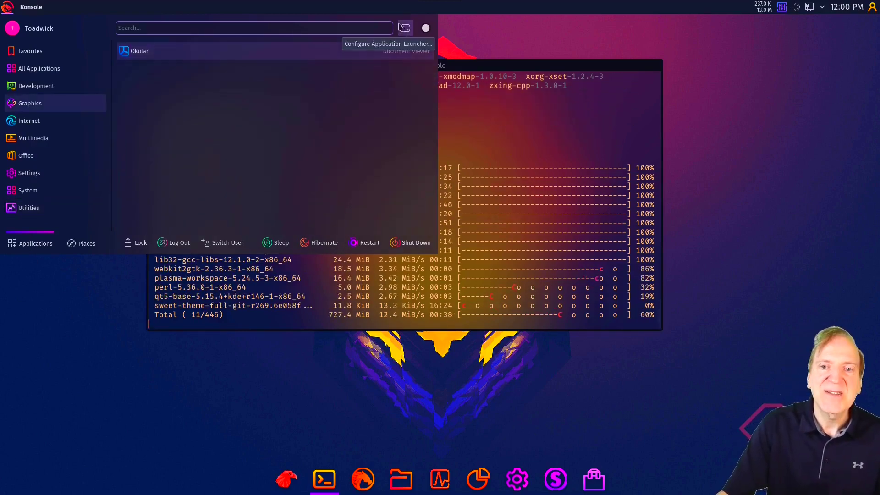
key(Escape)
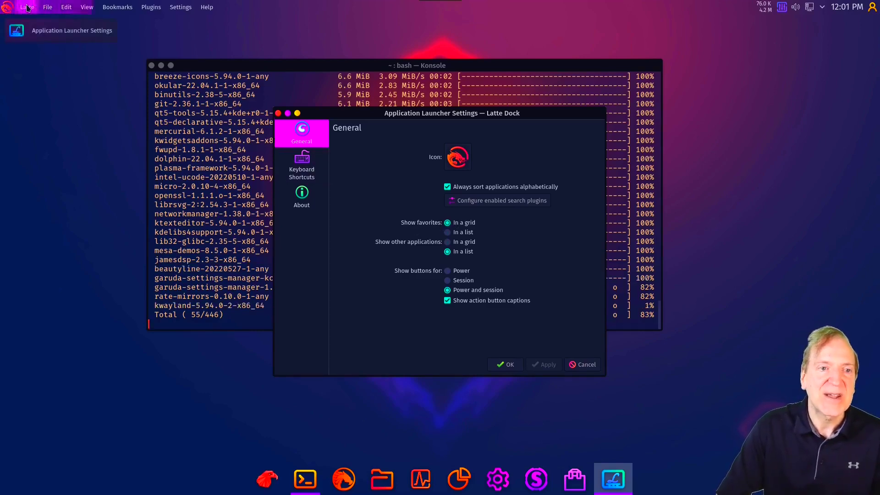
Check how the launcher lists the Development applications, set other applications to show in a grid, and apply the change.
click(7, 7)
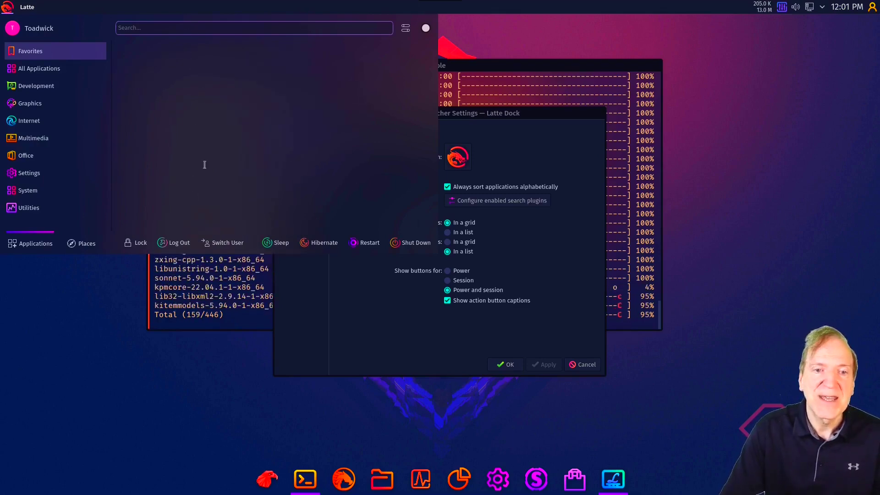
mouse_move(73, 92)
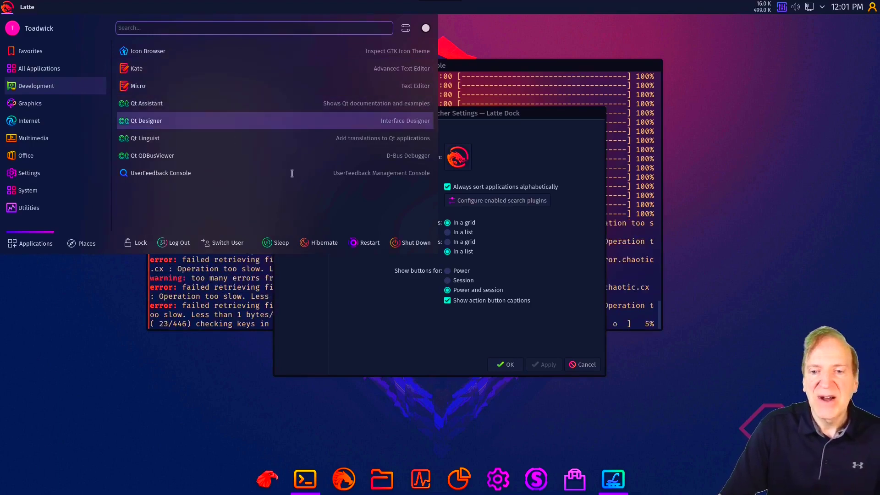
click(466, 251)
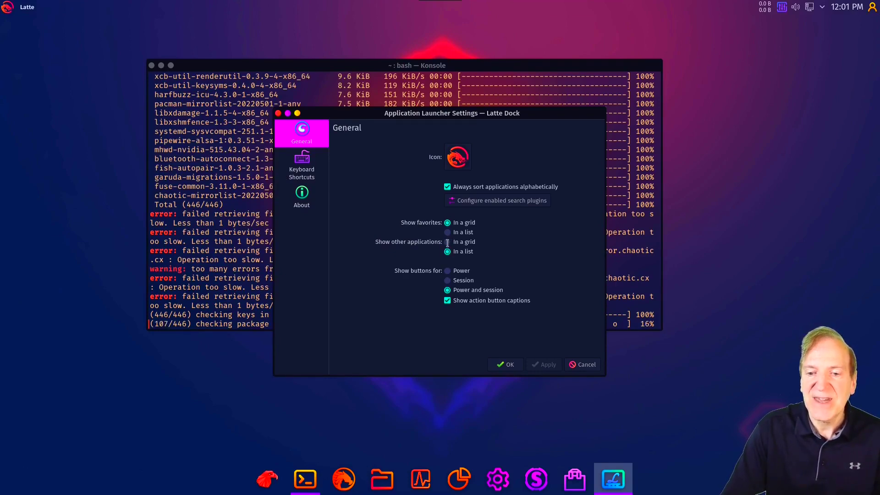
click(467, 242)
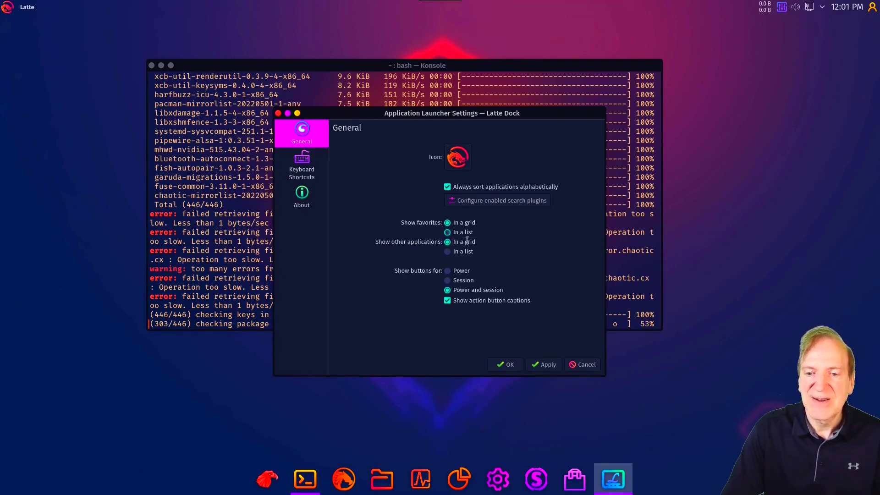
click(545, 365)
Examine the application launcher's Development, Graphics, Multimedia and System categories in the grid layout.
click(7, 9)
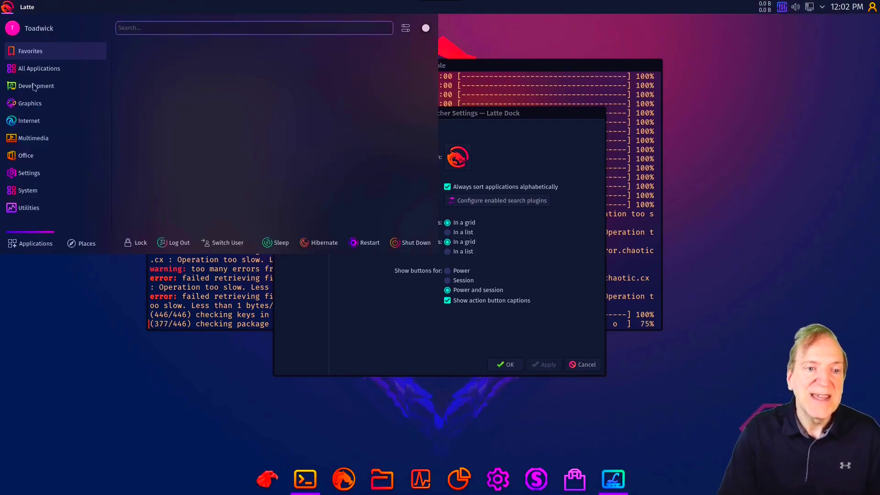
mouse_move(36, 92)
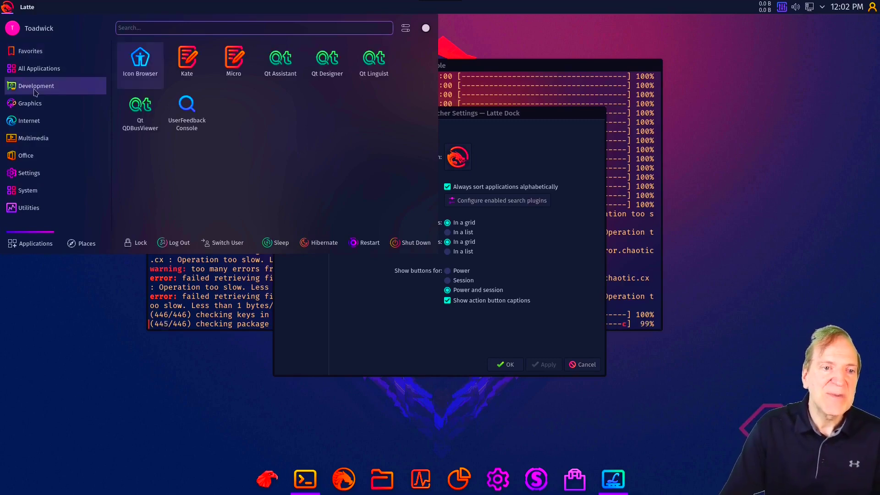
mouse_move(29, 127)
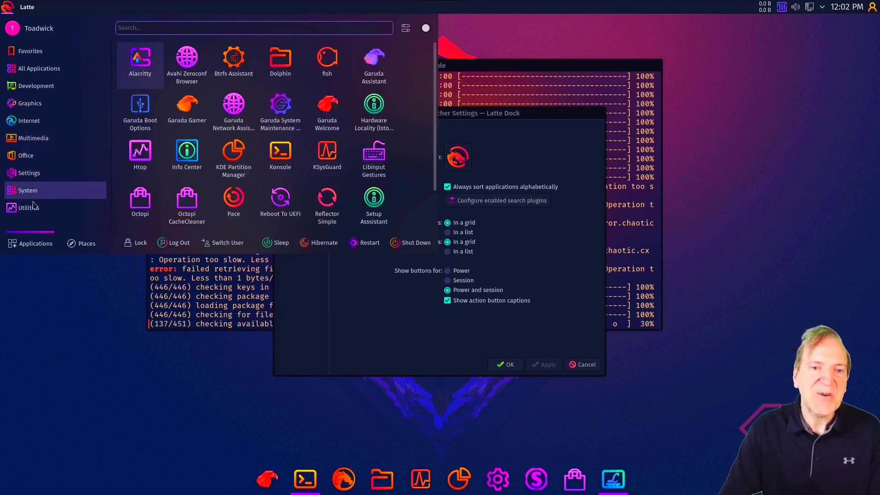
mouse_move(34, 208)
mouse_move(27, 190)
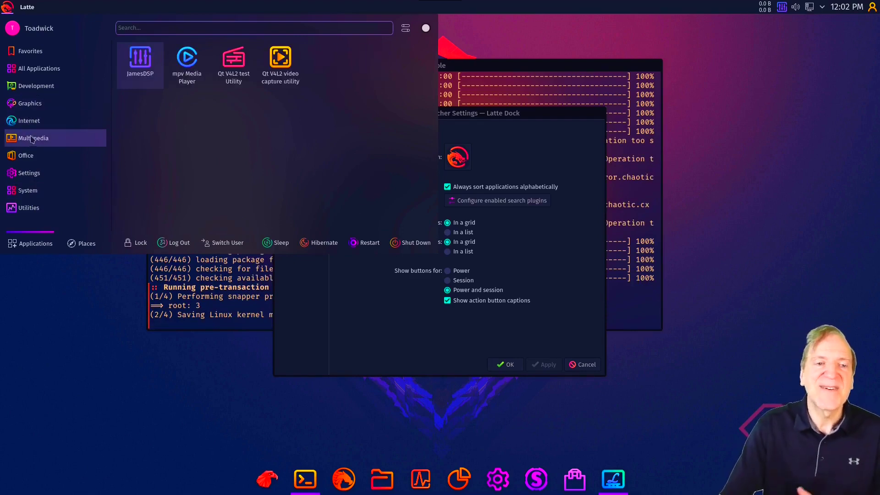
mouse_move(28, 106)
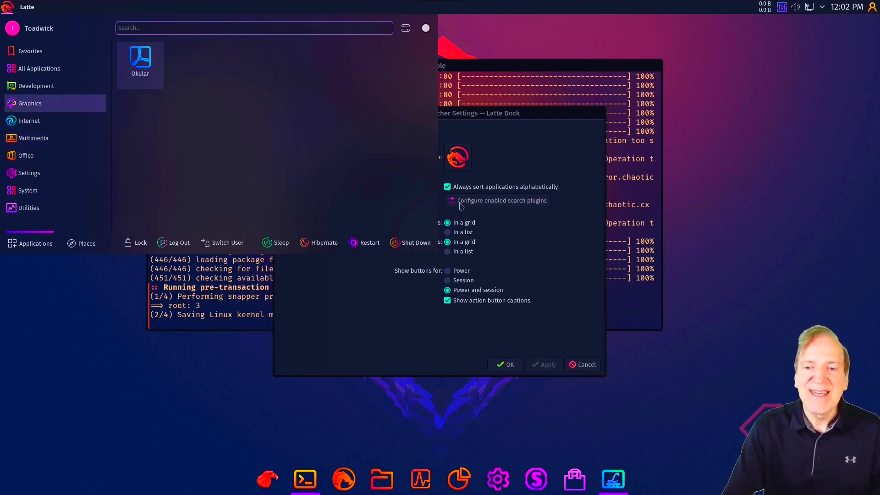
click(491, 248)
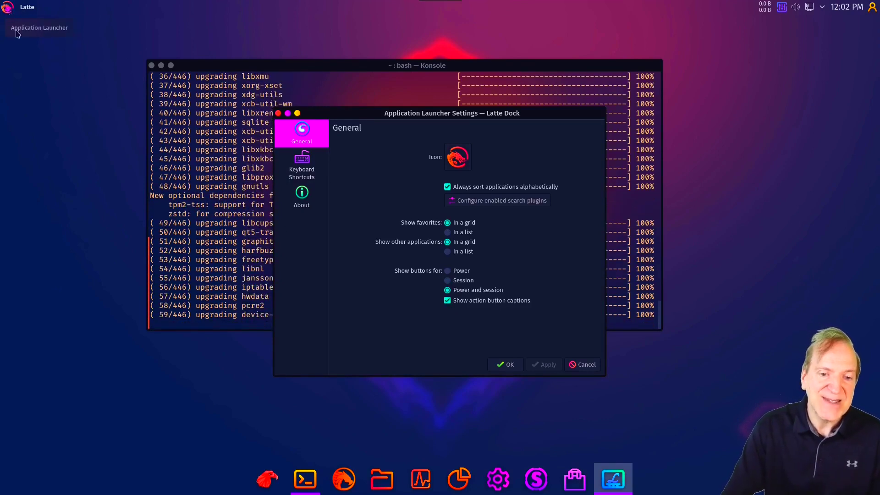
Turn off the launcher's action button captions, apply the change, and check its power and session buttons.
click(7, 9)
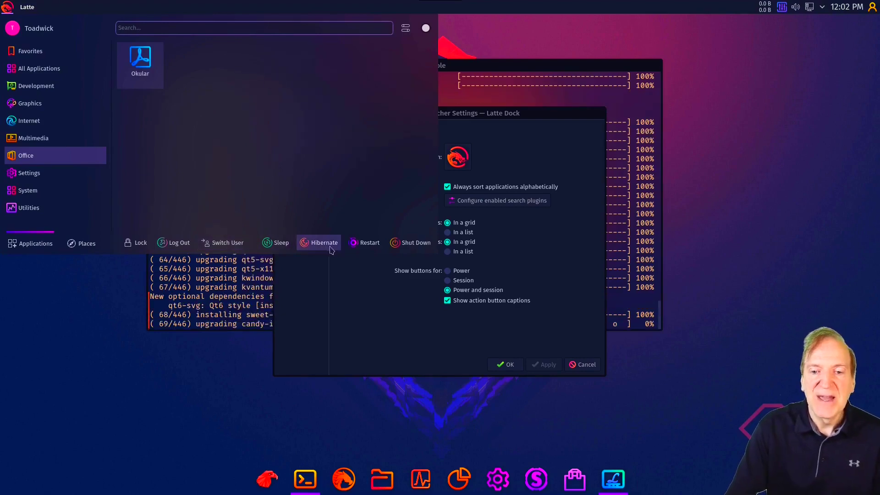
click(447, 300)
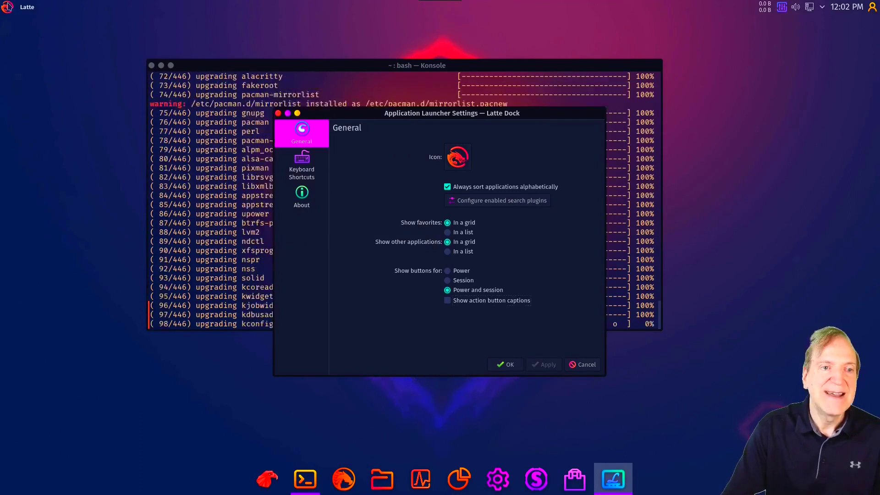
click(62, 113)
key(super)
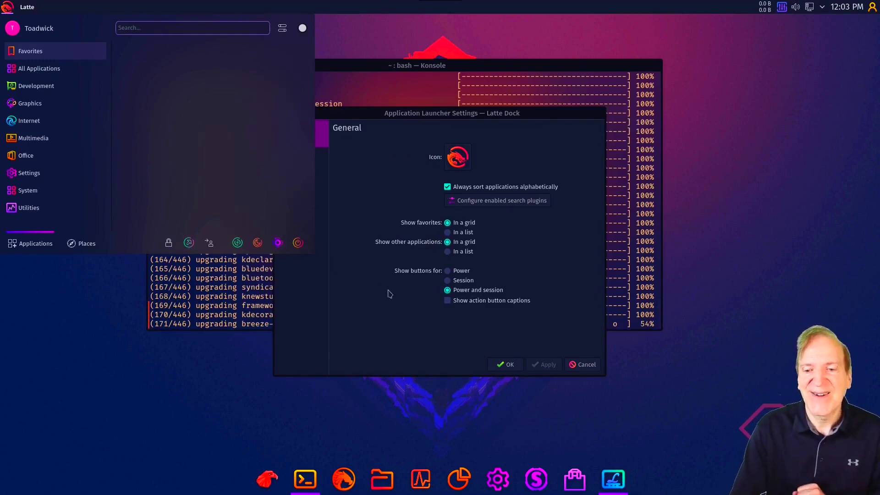
Turn the launcher's action button captions back on, apply the change, and close the launcher settings.
click(447, 302)
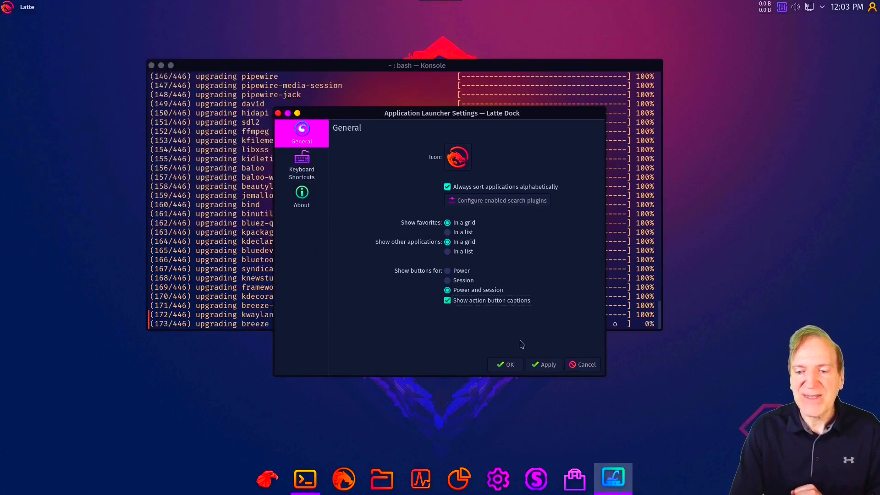
click(546, 368)
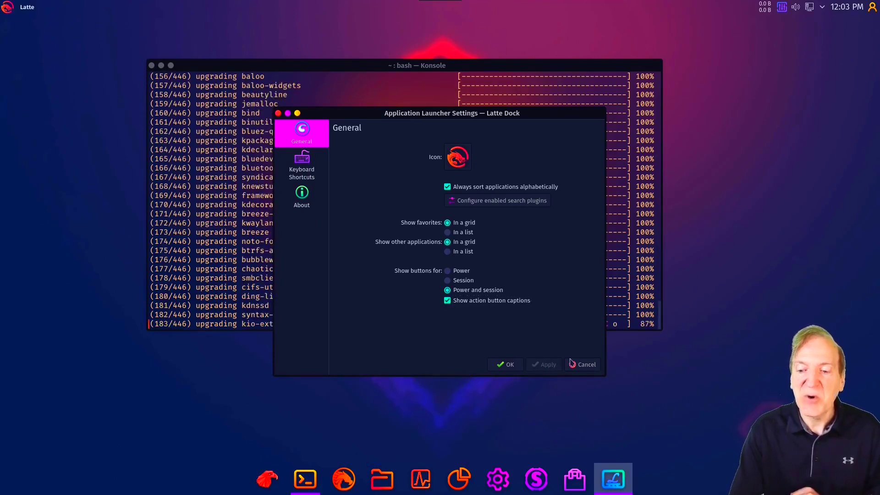
click(507, 365)
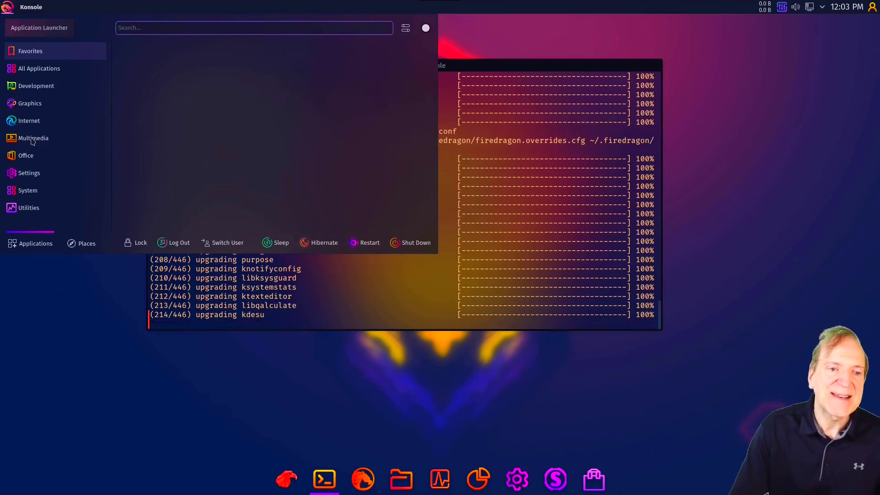
click(392, 9)
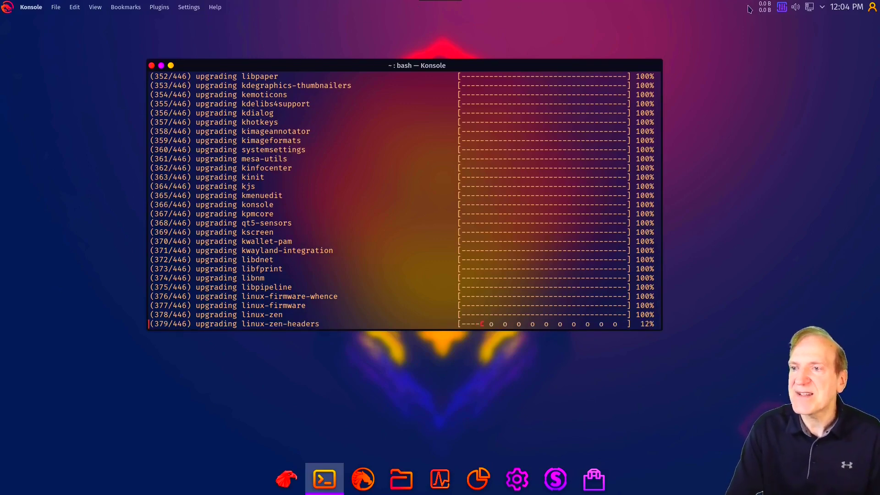
Open JamesDSP and finish its welcome setup, keeping minimize to tray, start minimized on boot, and anonymous crash reports enabled.
mouse_move(765, 8)
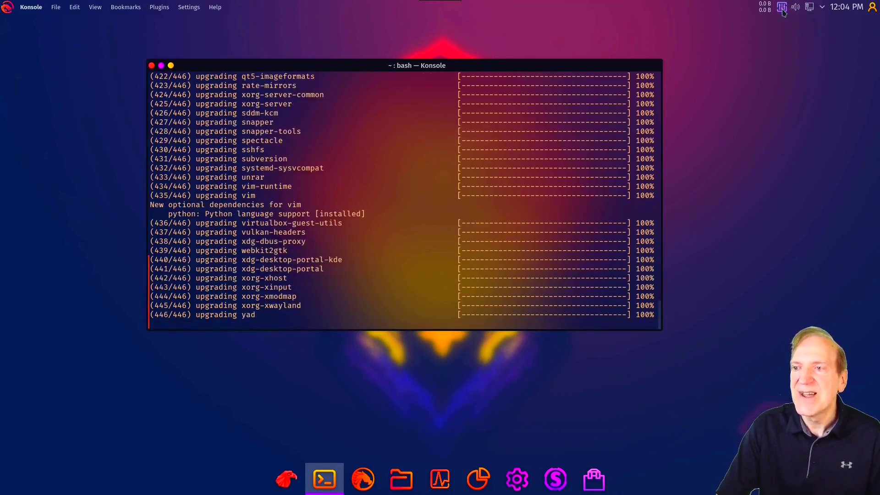
click(782, 7)
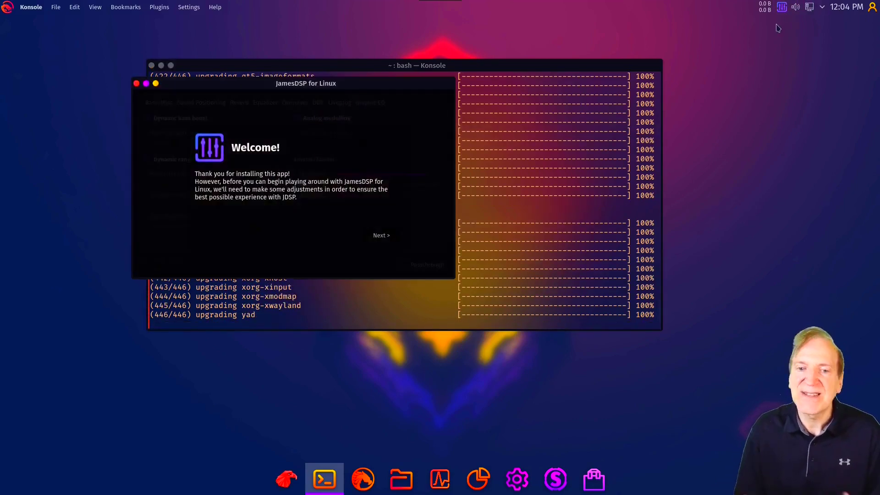
click(381, 237)
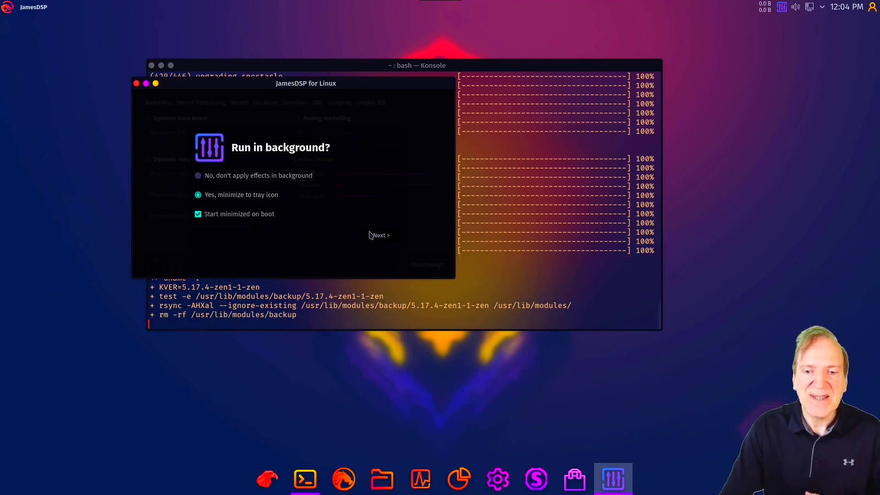
click(382, 239)
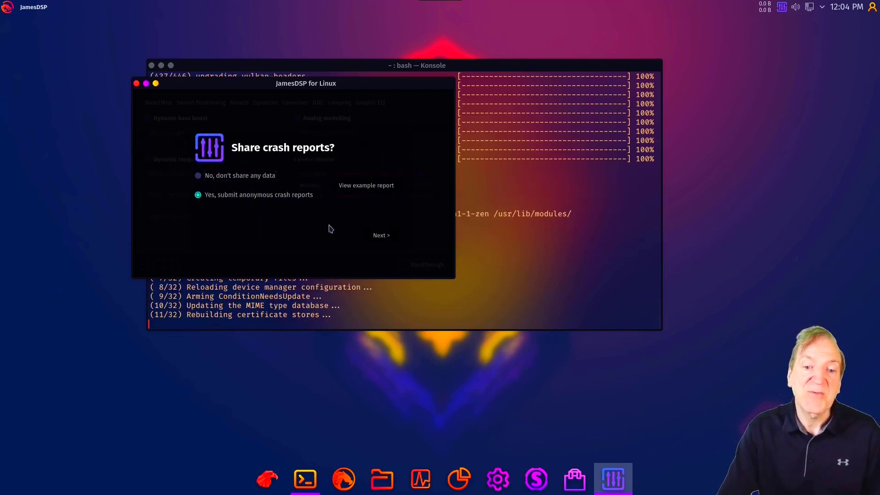
click(381, 235)
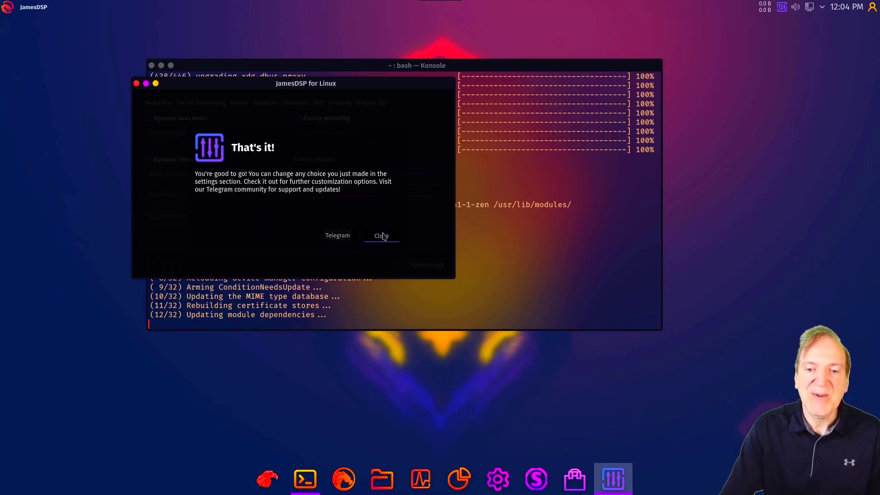
click(381, 237)
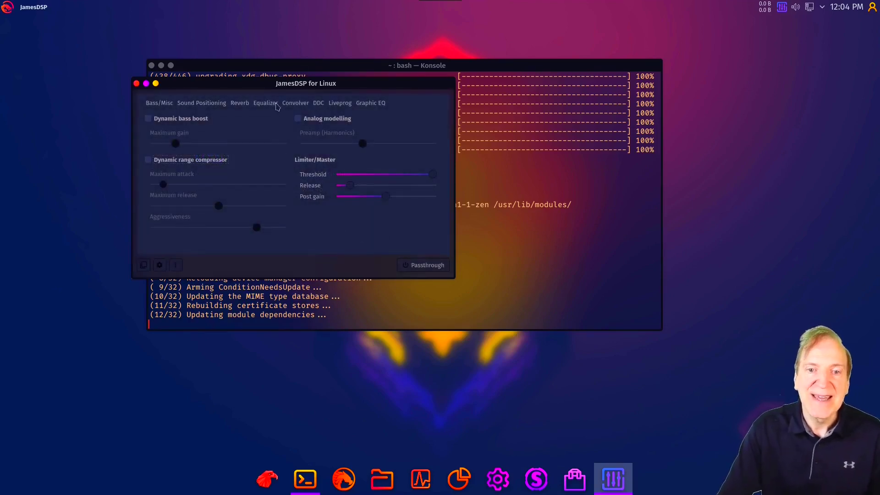
Enable dynamic bass boost and the dynamic range compressor in JamesDSP, and close its window.
drag(288, 85, 457, 90)
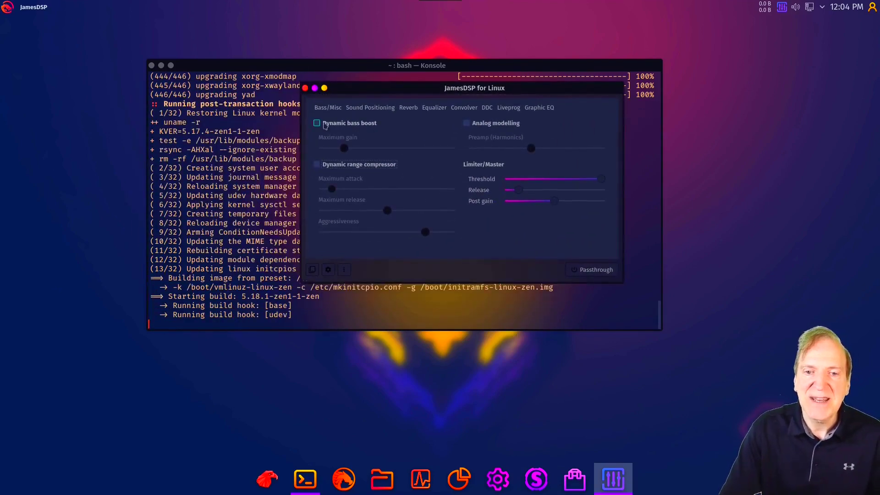
click(316, 123)
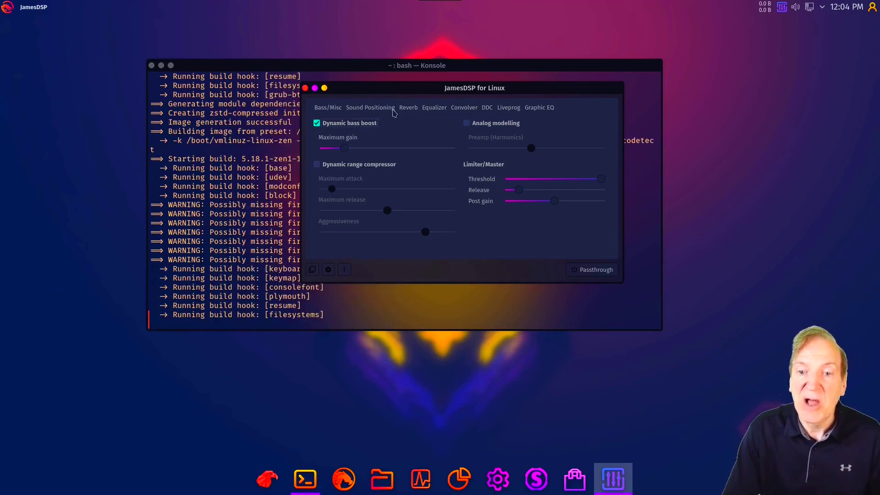
click(409, 110)
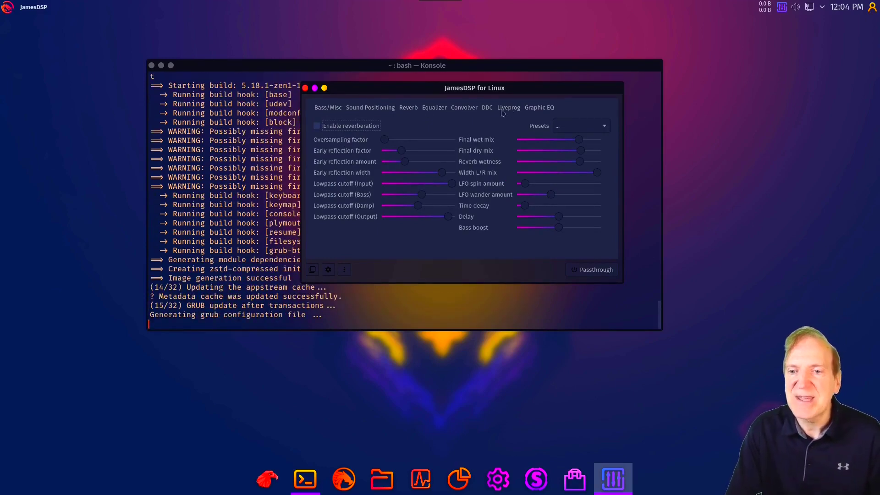
click(330, 108)
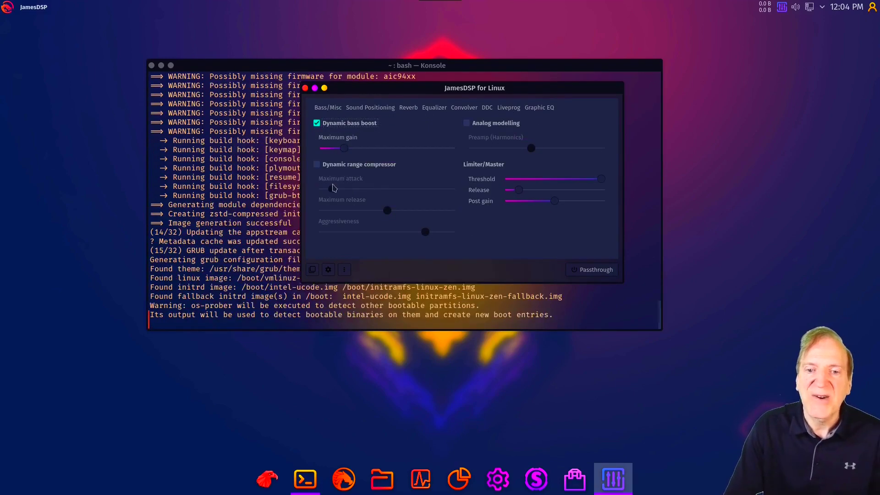
click(317, 165)
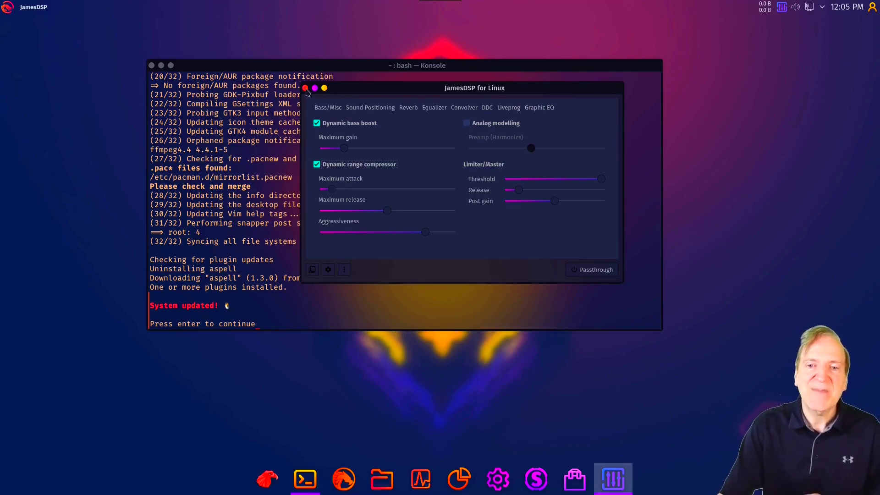
click(305, 88)
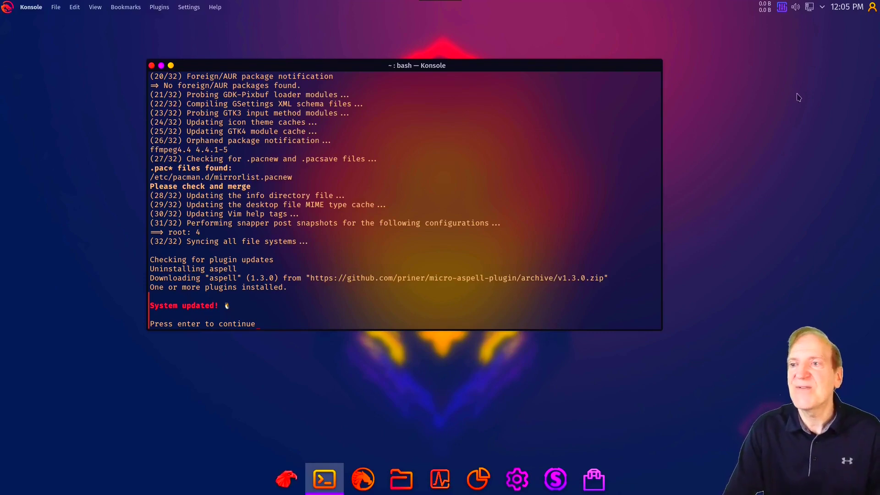
View the devices and applications in the system's audio volume controls.
click(796, 8)
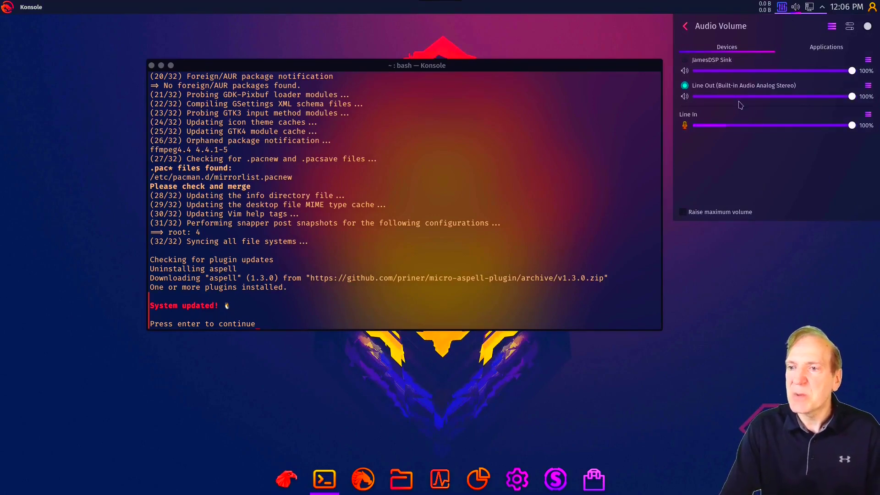
click(803, 49)
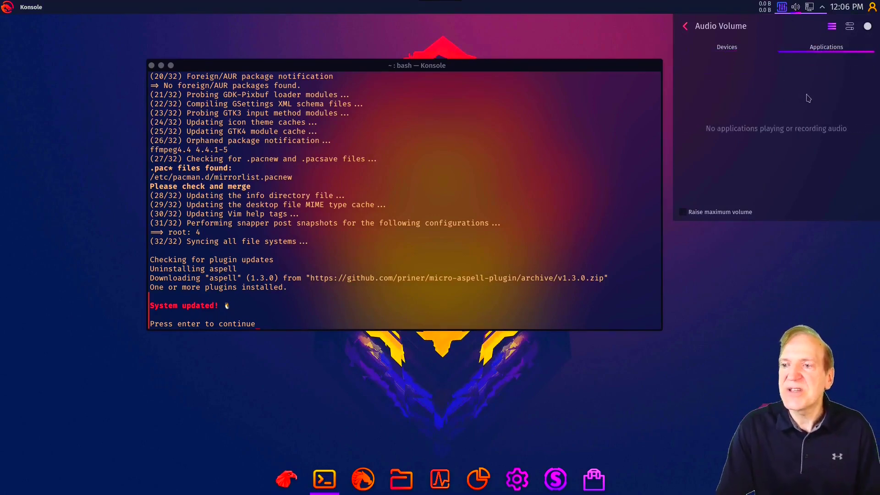
View the network connections and the additional items in the system tray's Status and Notifications overview.
click(684, 28)
click(809, 9)
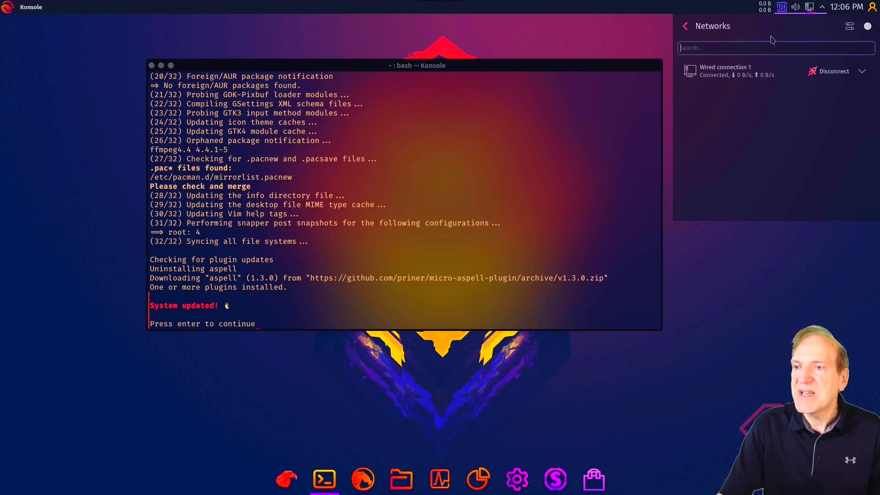
click(823, 10)
click(823, 11)
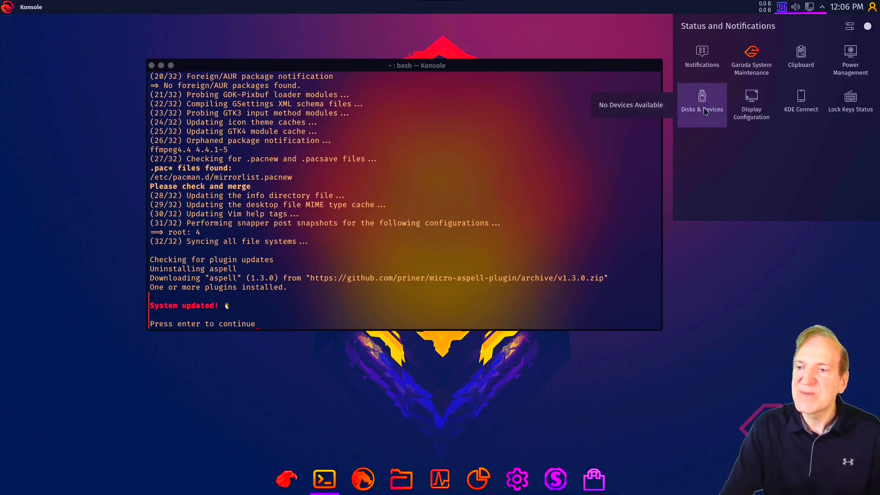
Try to add an event named "My Appointment" to June 4 in the clock's calendar.
click(842, 9)
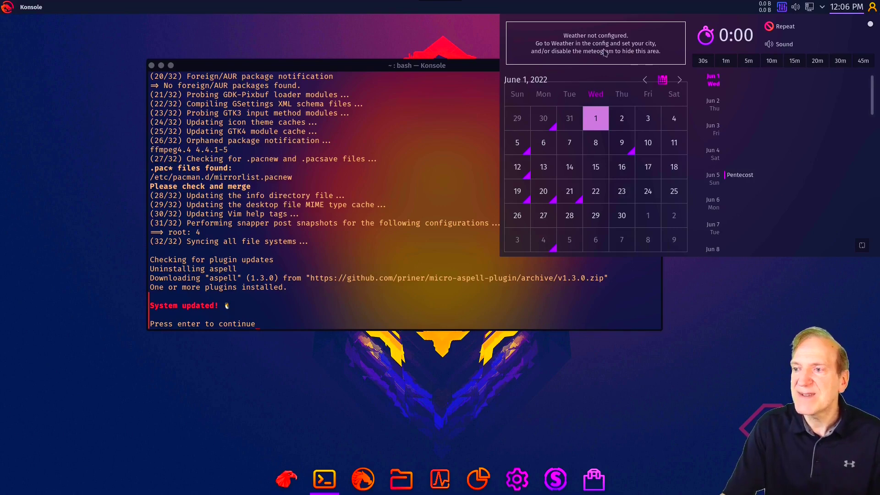
click(712, 153)
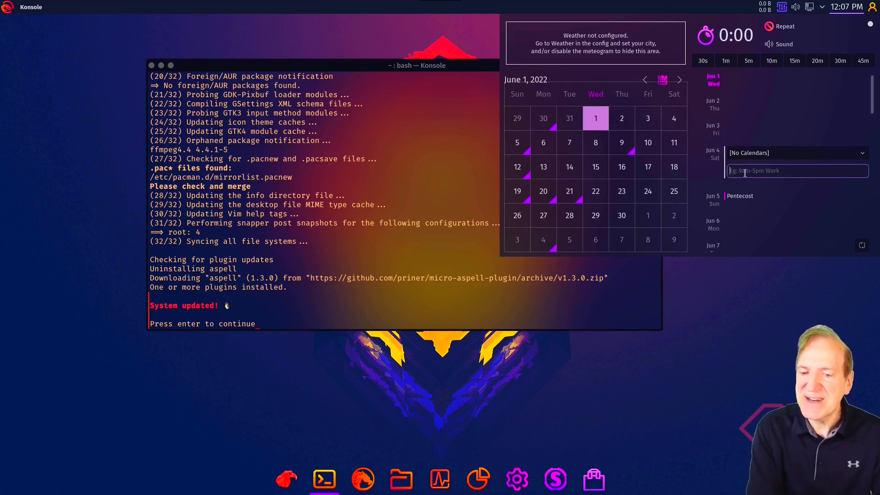
text(My Appointment)
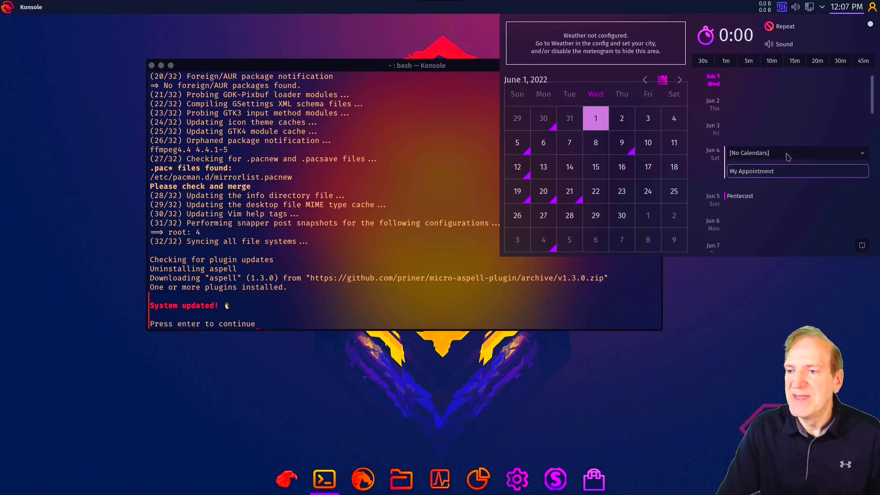
key(Return)
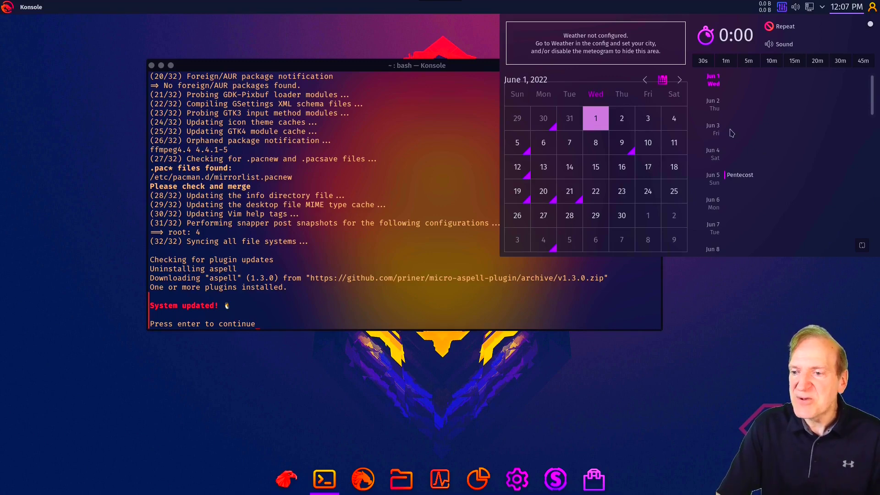
Examine the June 2022 agenda and the holidays marked on individual calendar dates.
scroll(731, 133, down, 2)
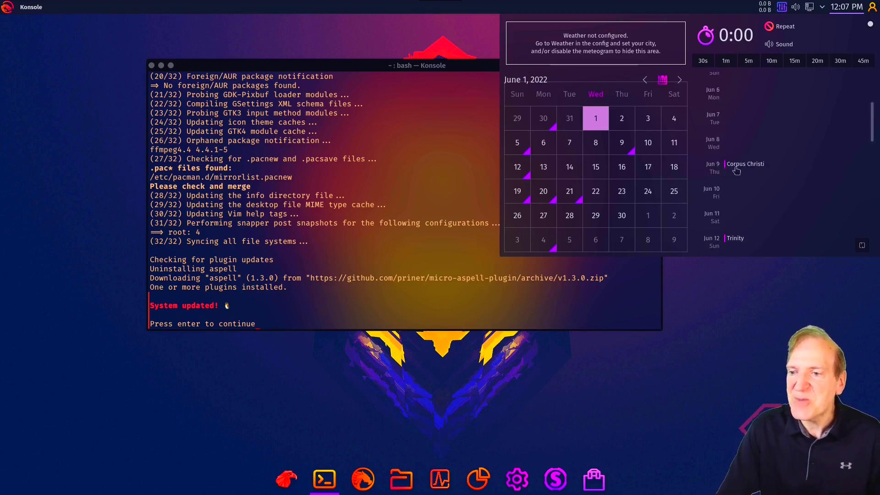
scroll(717, 165, down, 2)
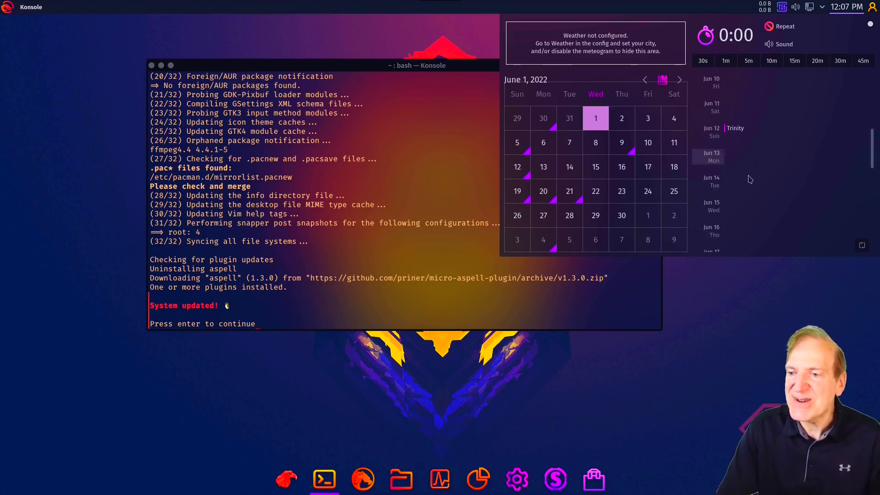
drag(870, 152, 874, 219)
scroll(732, 187, up, 3)
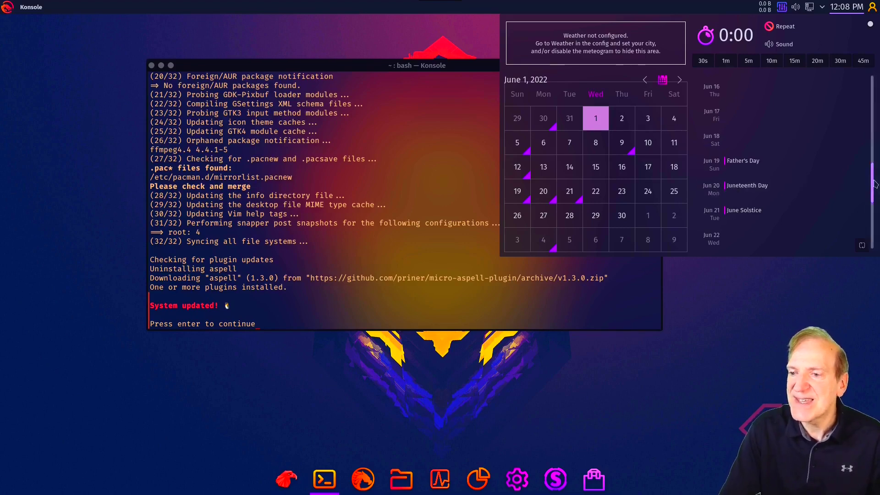
drag(872, 183, 870, 62)
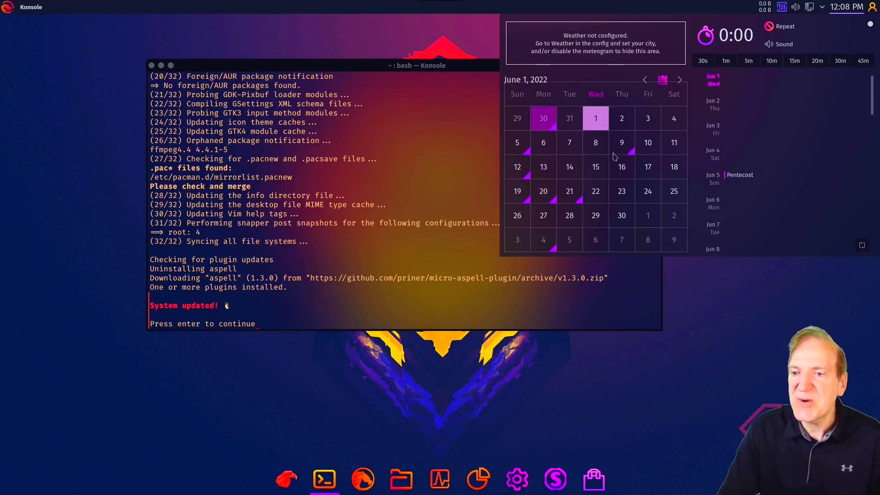
click(627, 150)
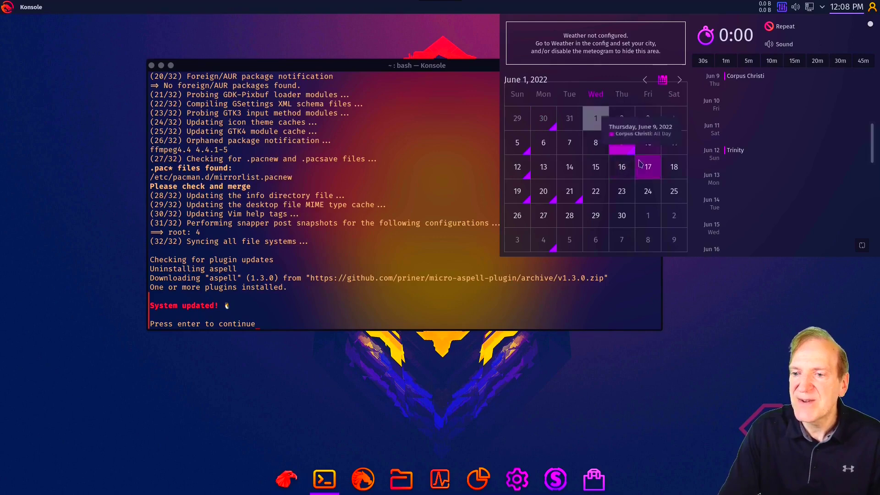
click(512, 144)
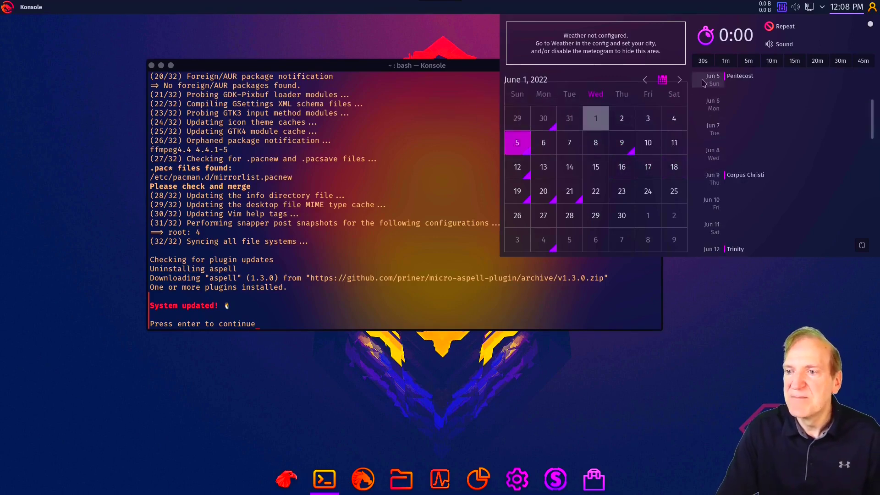
key(Down)
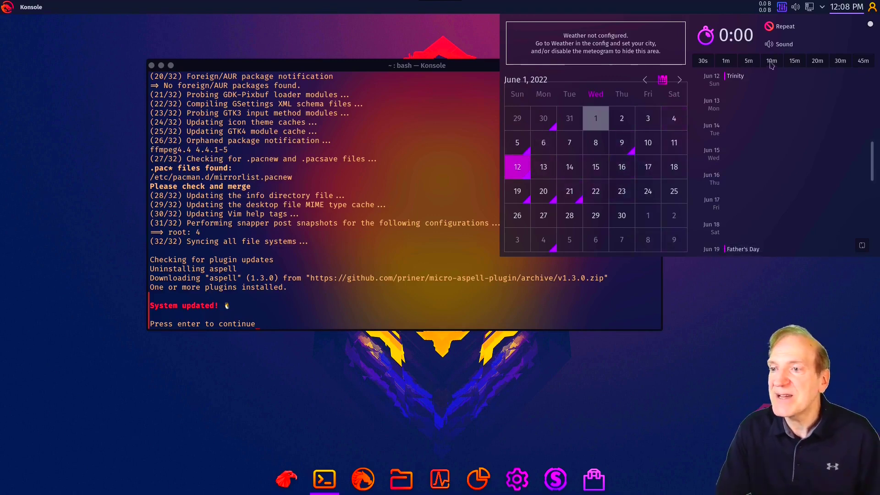
View the session options for the current user and return to the update terminal.
click(873, 6)
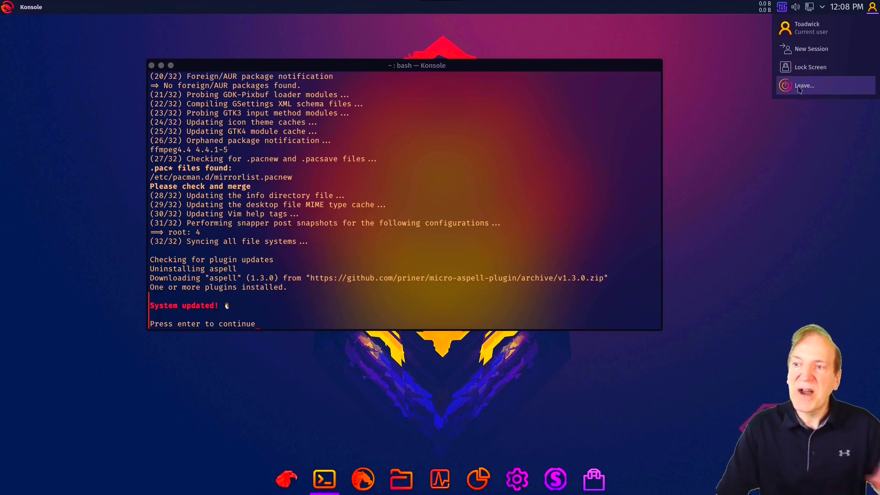
click(513, 253)
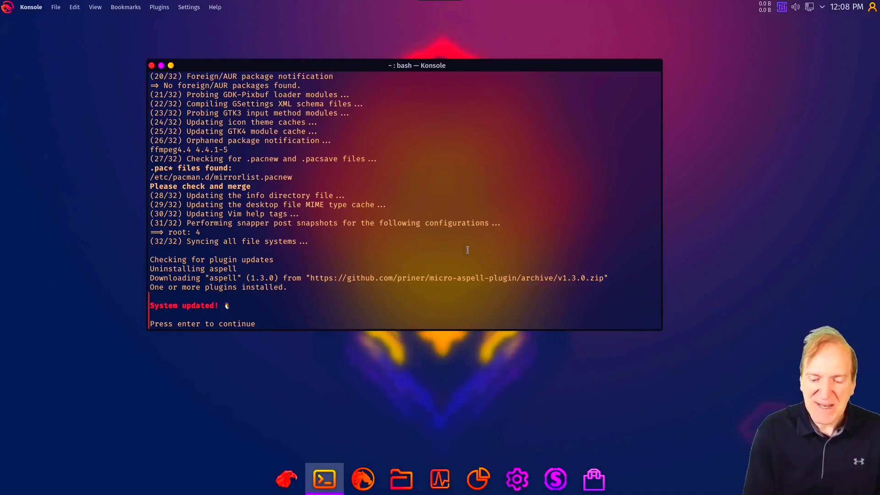
Finish the update and start the post-installation wizard, accepting printer, scanner and Samba support, additional Garuda wallpapers, additional KDE components, and pentesting software.
key(Return)
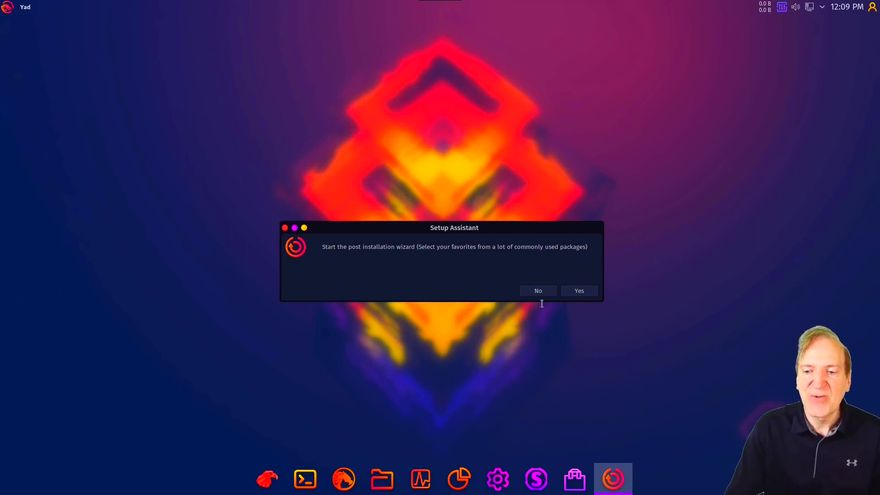
click(579, 292)
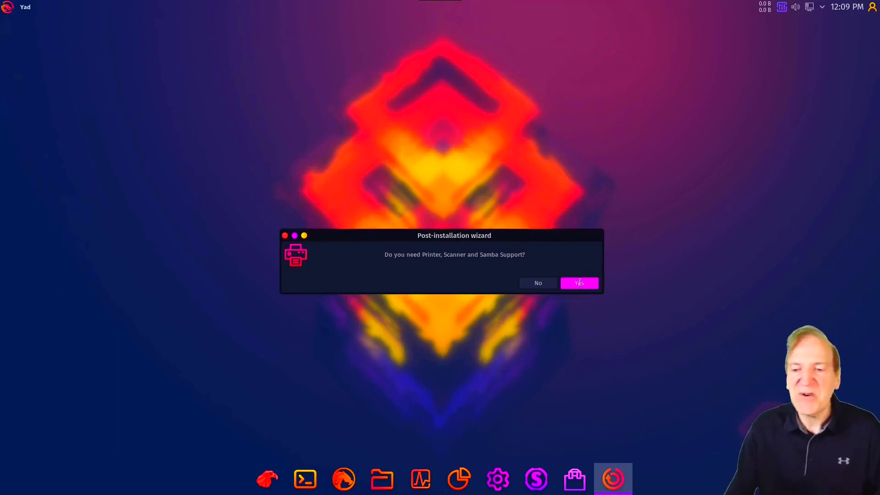
click(580, 283)
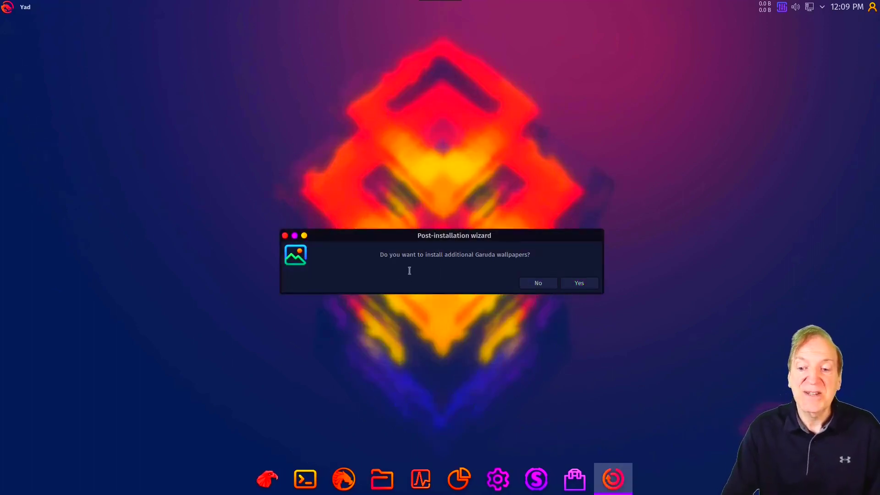
click(580, 282)
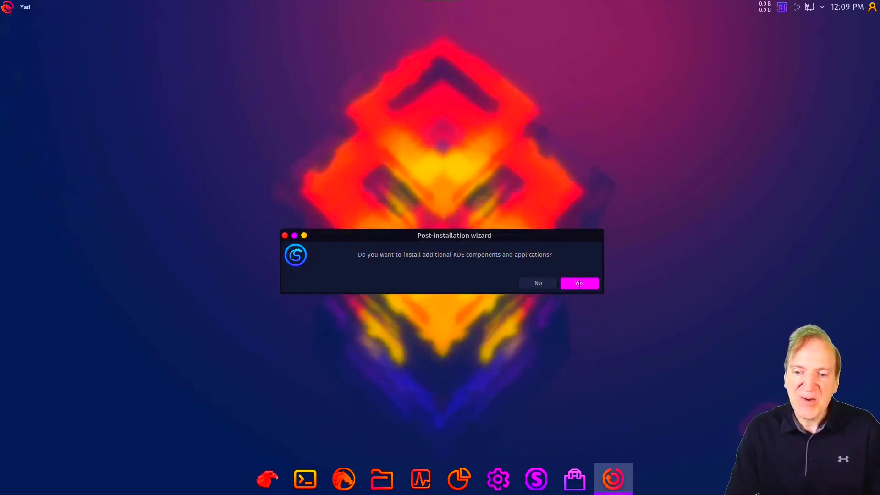
click(579, 284)
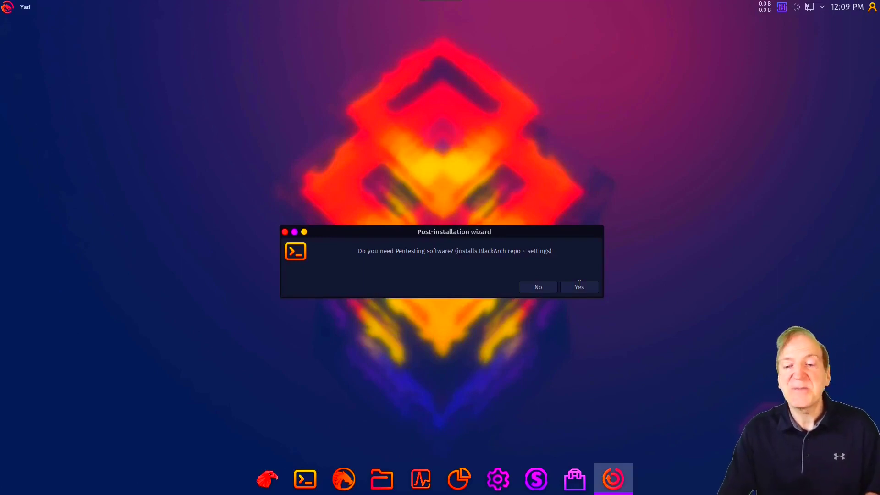
click(580, 285)
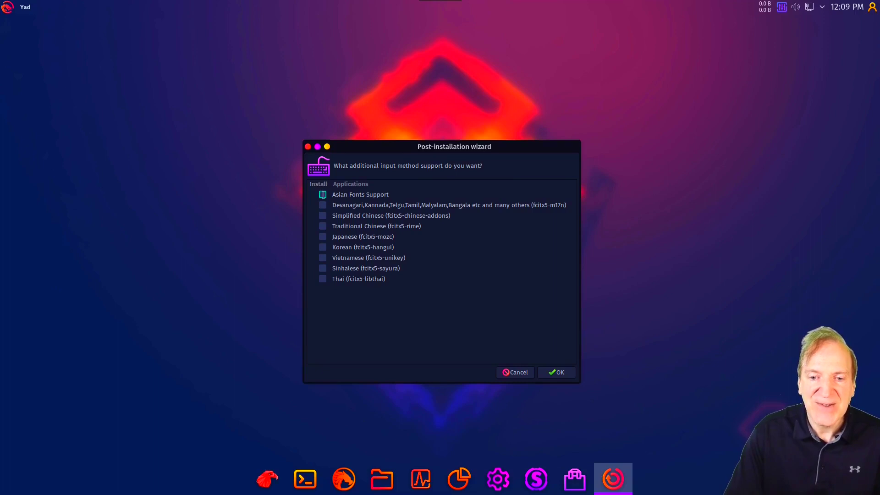
Choose Asian Fonts Support and Simplified Chinese (fcitx5-chinese-addons) as additional input method support and confirm.
click(323, 195)
click(323, 215)
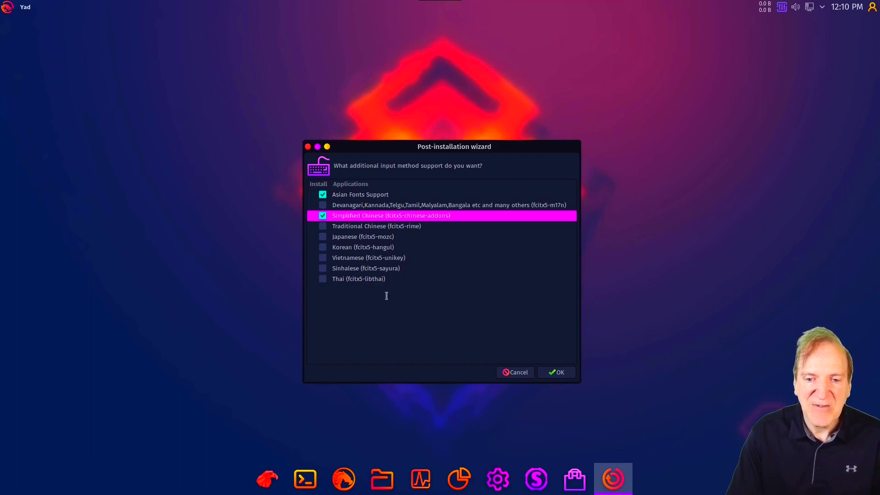
click(557, 372)
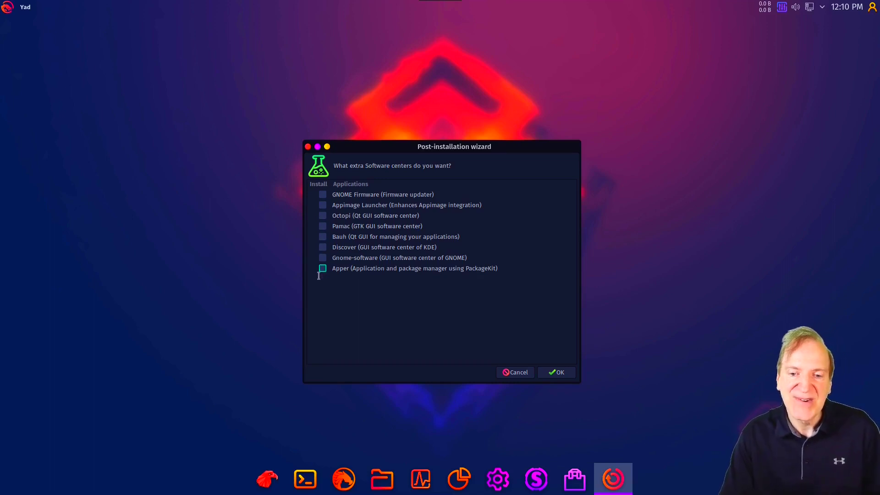
click(8, 8)
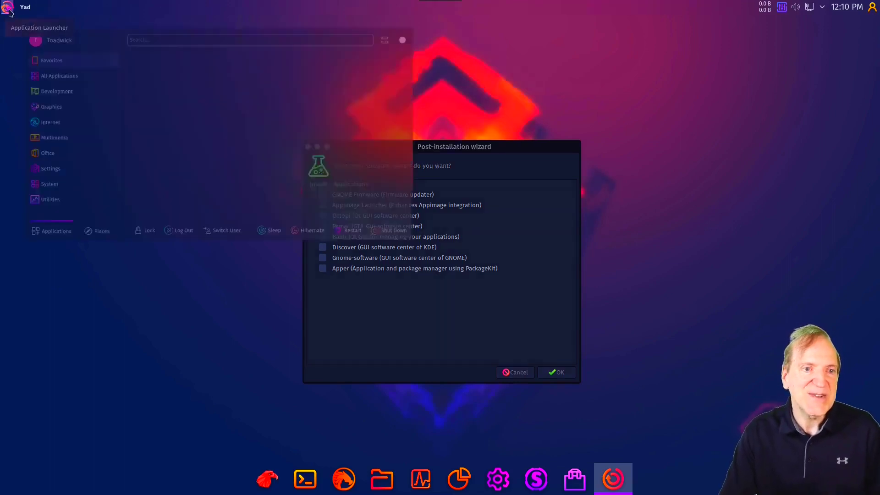
text(sofware)
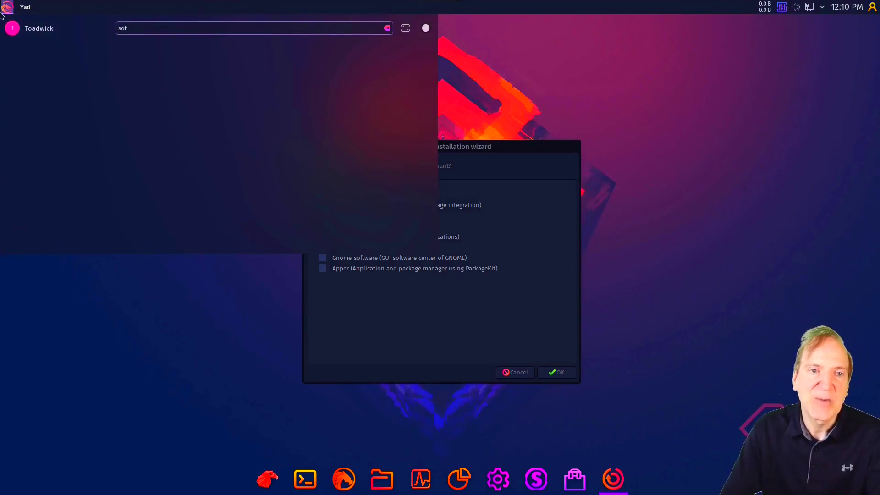
key(BackSpace)
key(BackSpace)
key(BackSpace)
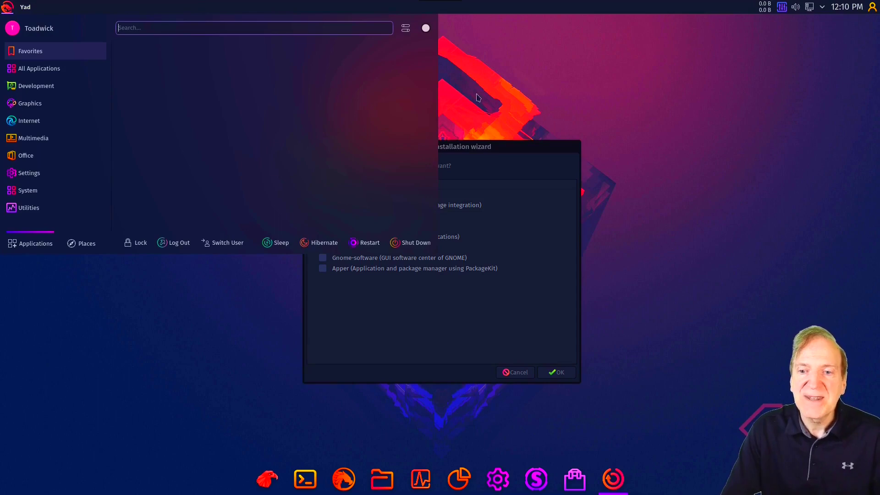
key(Escape)
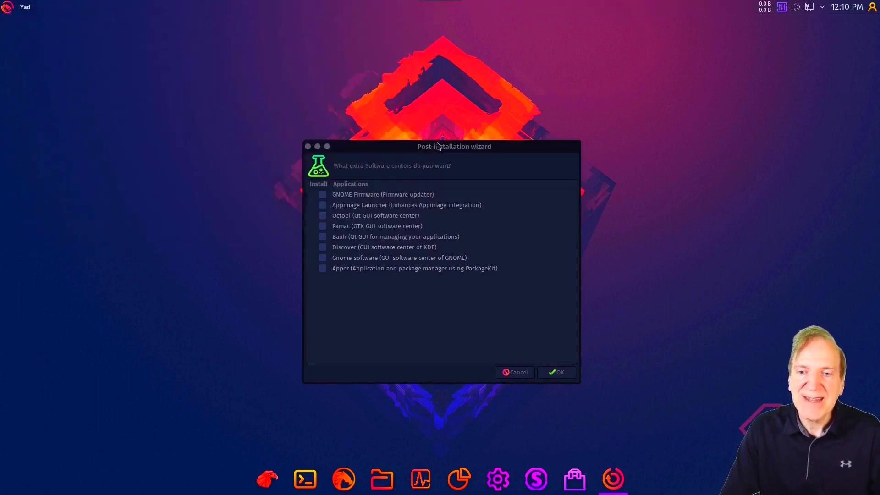
Continue through the wizard without choosing any extra software center or another kernel.
click(323, 232)
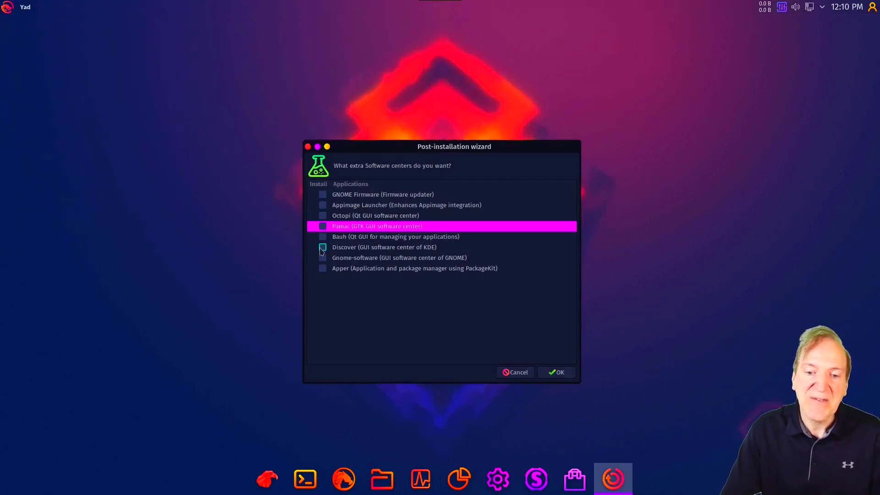
click(323, 248)
click(321, 248)
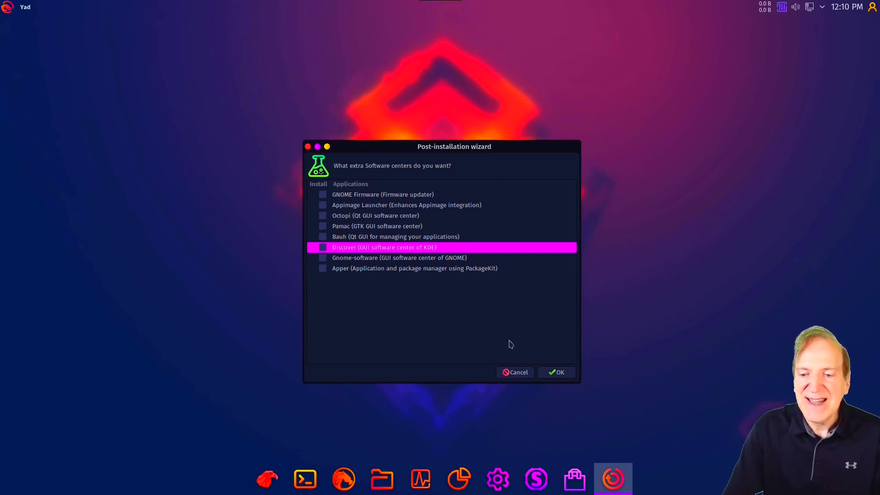
click(553, 373)
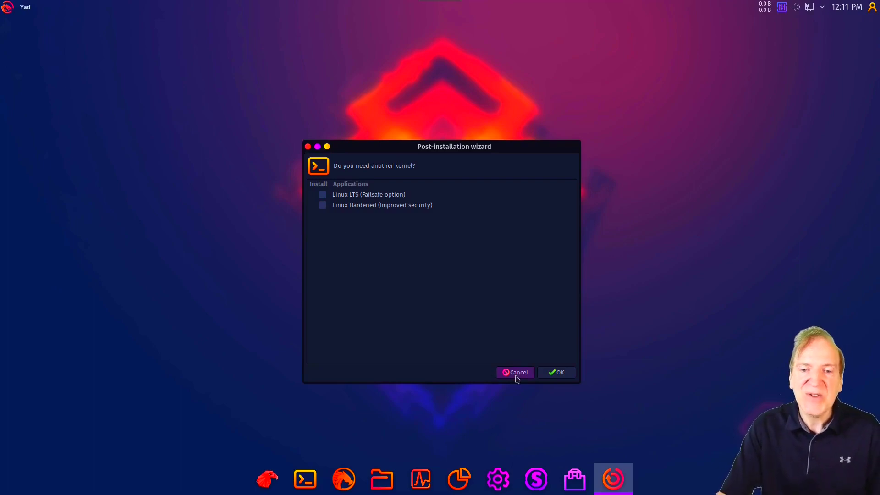
click(557, 373)
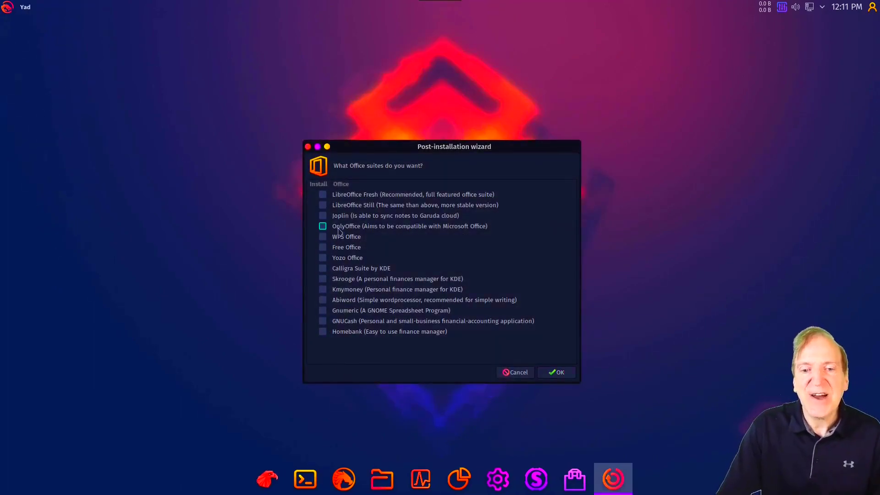
Check which applications are already installed in the launcher's Office category and return to the wizard.
click(8, 8)
mouse_move(27, 156)
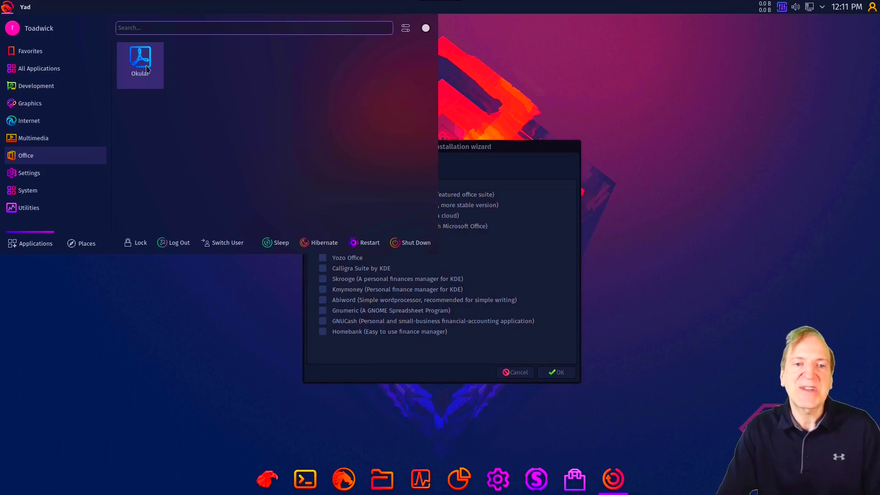
click(480, 257)
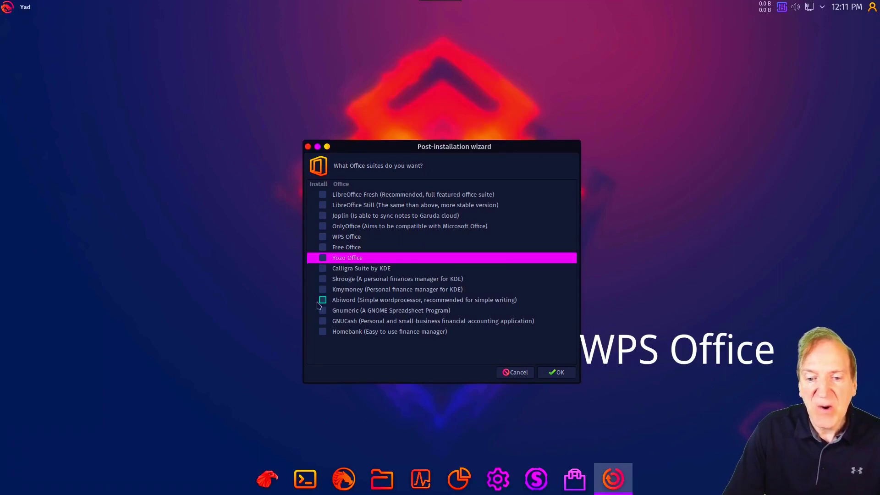
Choose WPS Office as the office suite to install and confirm.
click(322, 237)
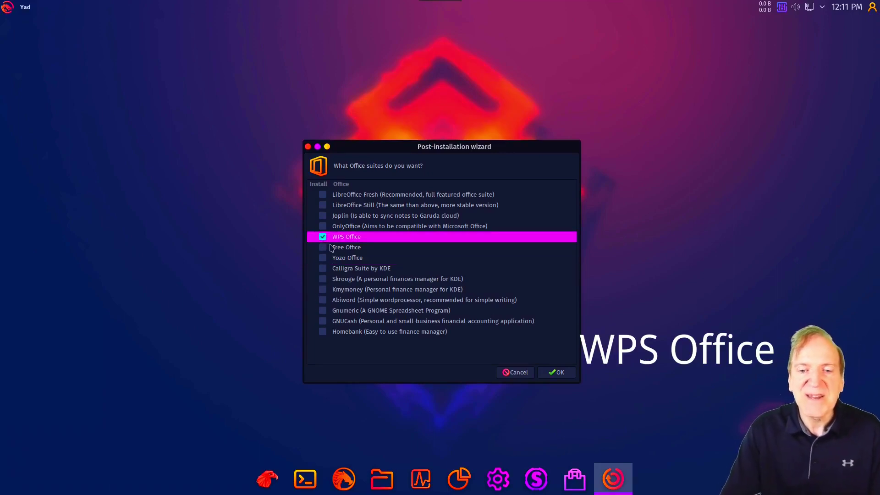
click(561, 374)
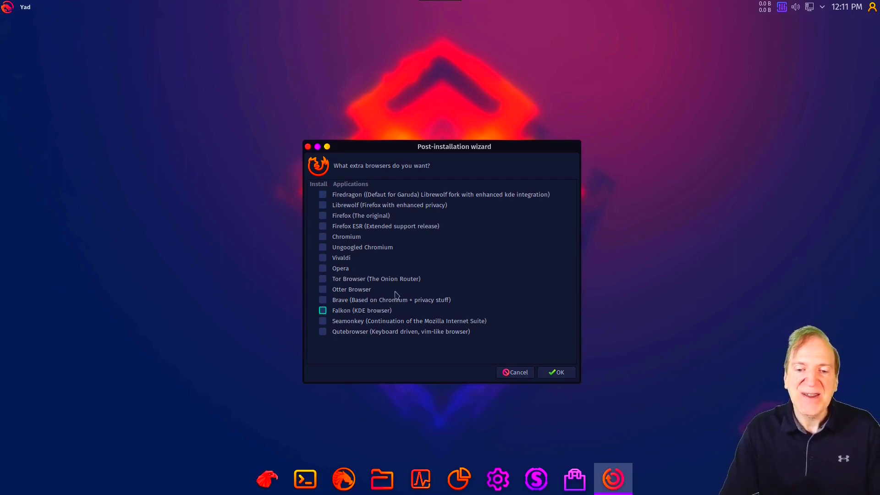
Continue through the wizard without choosing any extra browsers, email clients, communication software or common internet software.
click(559, 373)
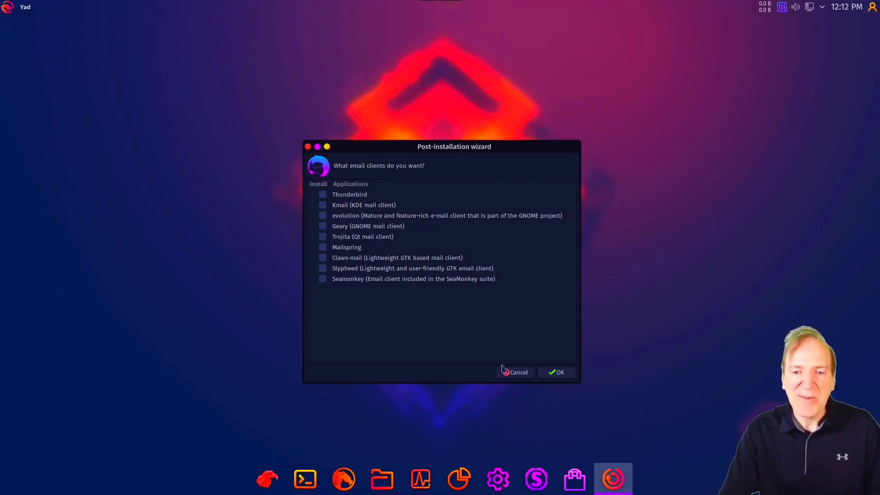
click(557, 372)
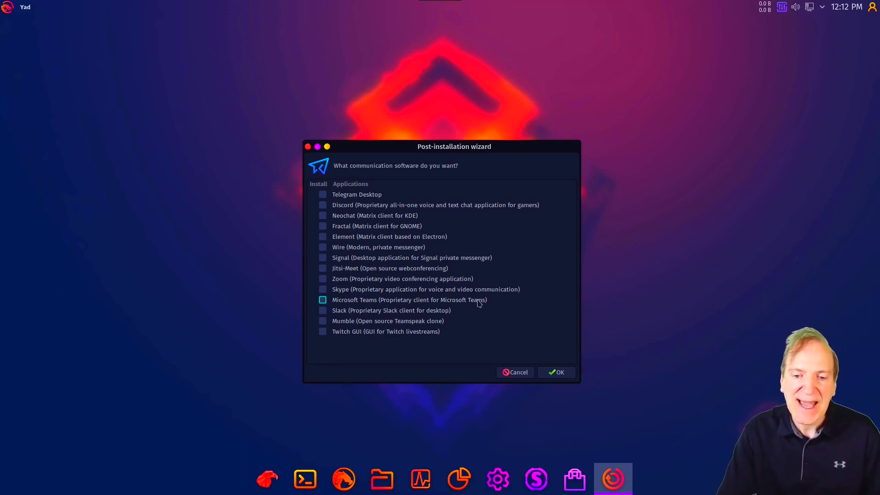
click(555, 373)
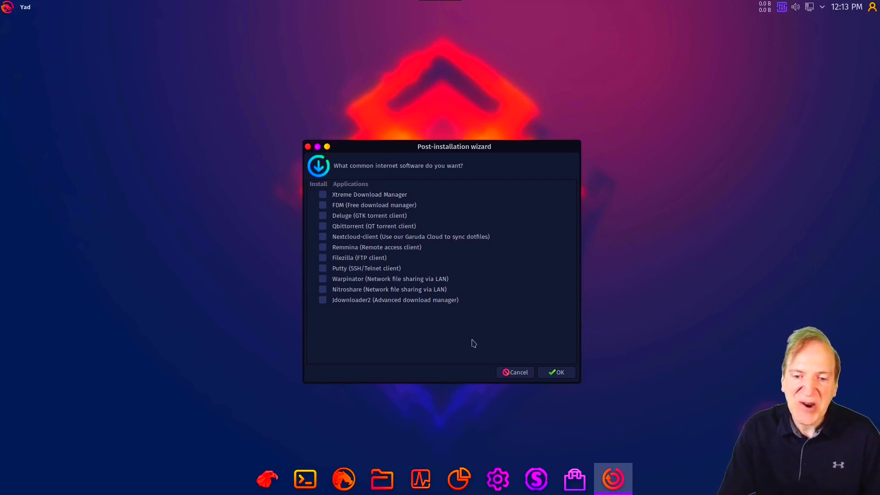
click(557, 373)
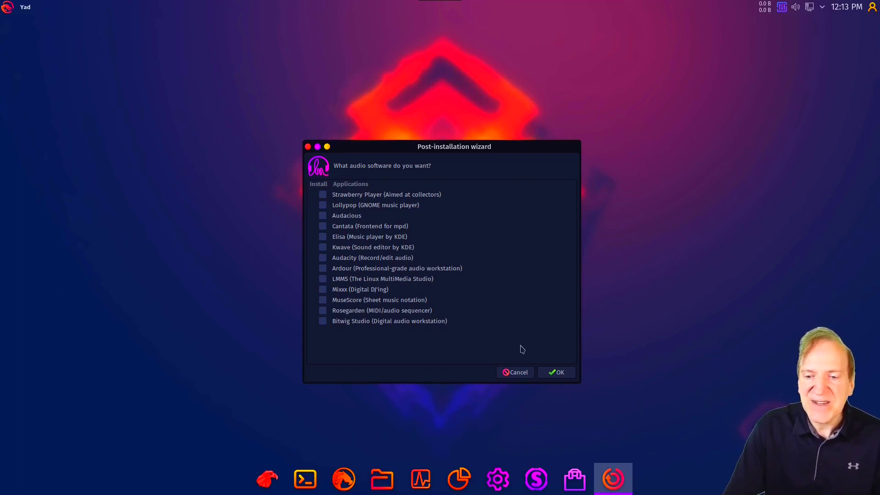
Skip the audio software, then choose VLC as the video software to install and confirm.
click(554, 373)
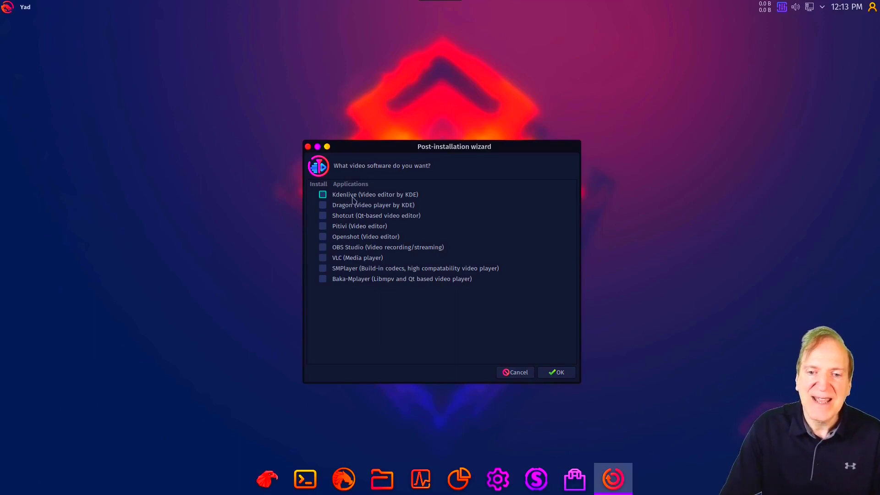
click(323, 259)
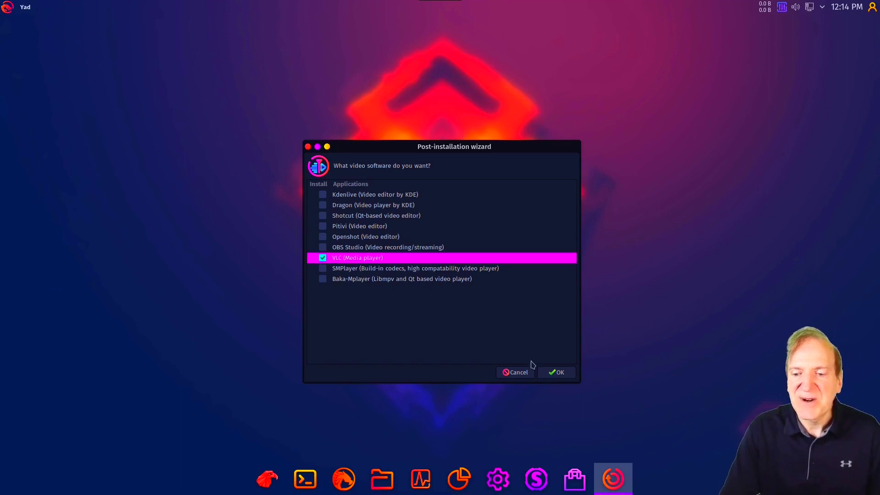
click(556, 373)
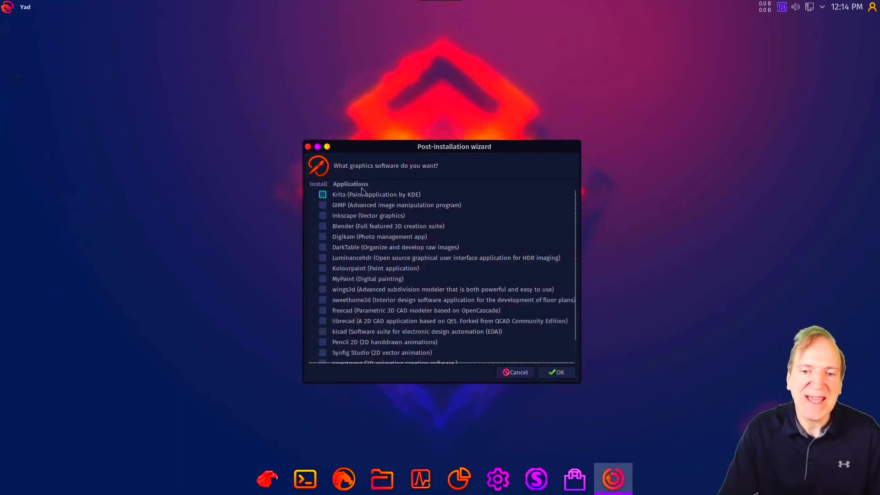
Check which applications are already installed in the launcher's Graphics category and return to the wizard.
click(7, 7)
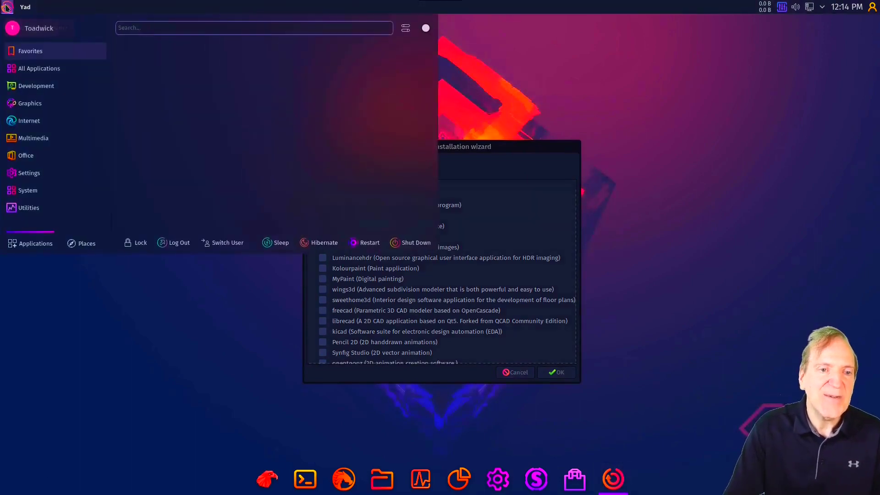
mouse_move(23, 105)
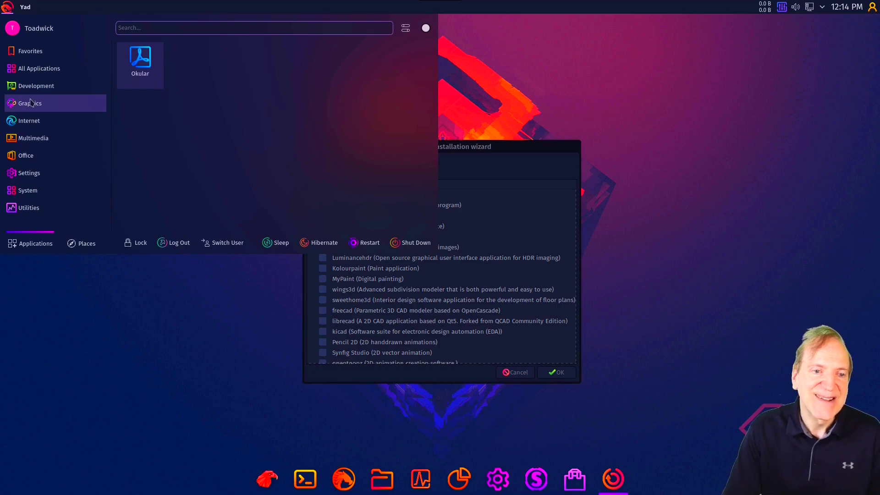
click(479, 153)
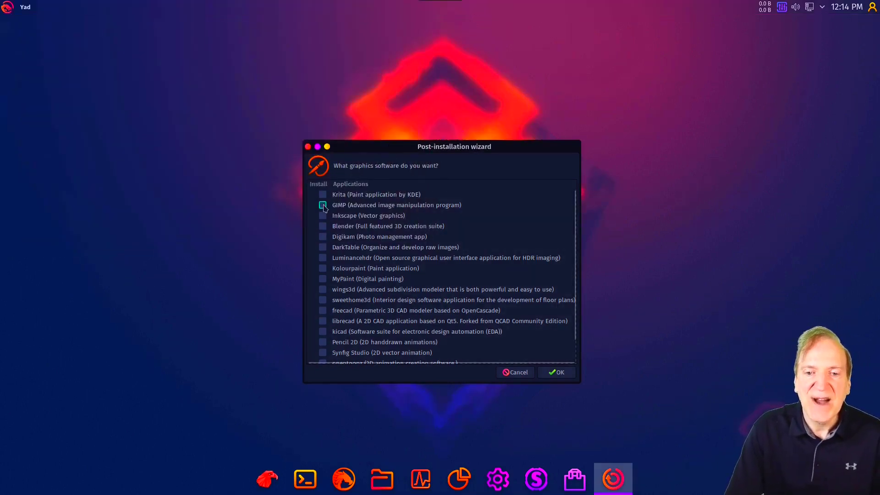
Choose GIMP and Inkscape as the graphics software to install and confirm.
click(323, 206)
click(323, 216)
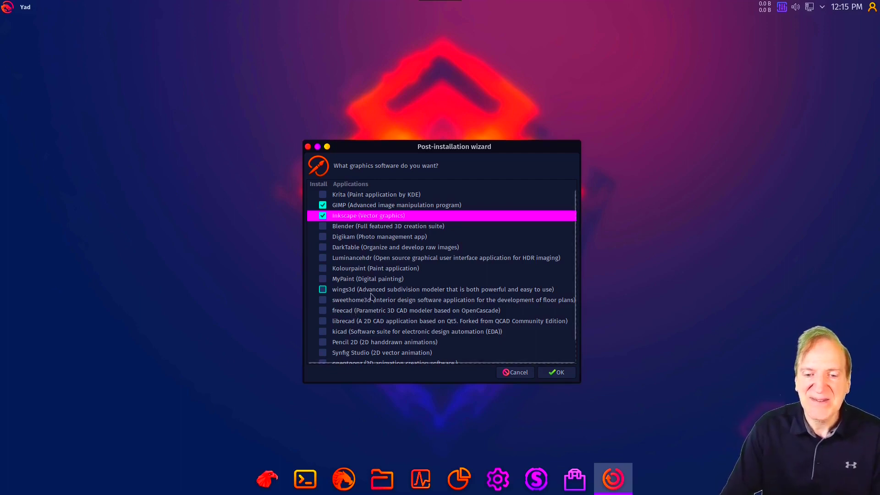
scroll(375, 298, down, 1)
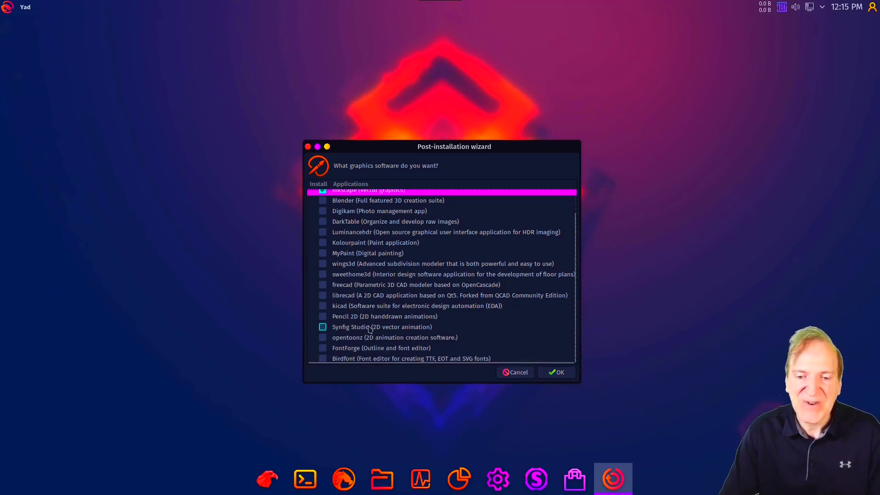
click(323, 328)
scroll(442, 275, up, 1)
click(556, 374)
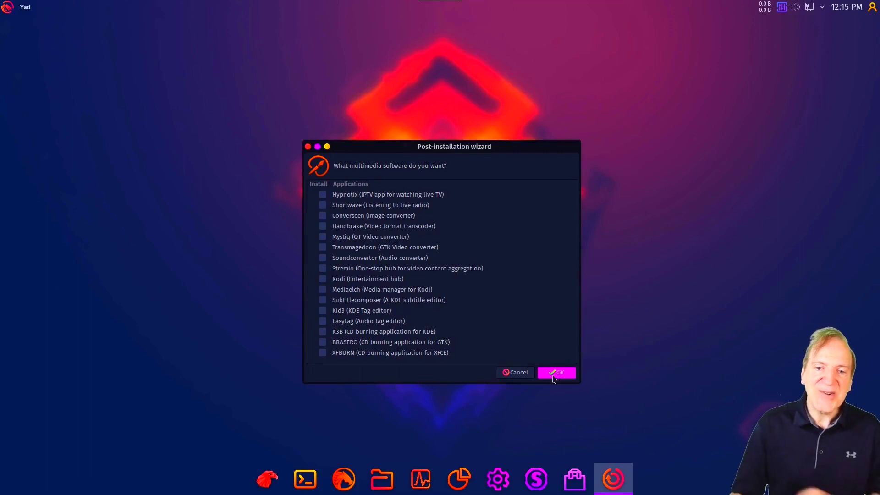
Choose Shortwave and Hypnotix as the multimedia software to install and confirm.
click(323, 205)
click(323, 194)
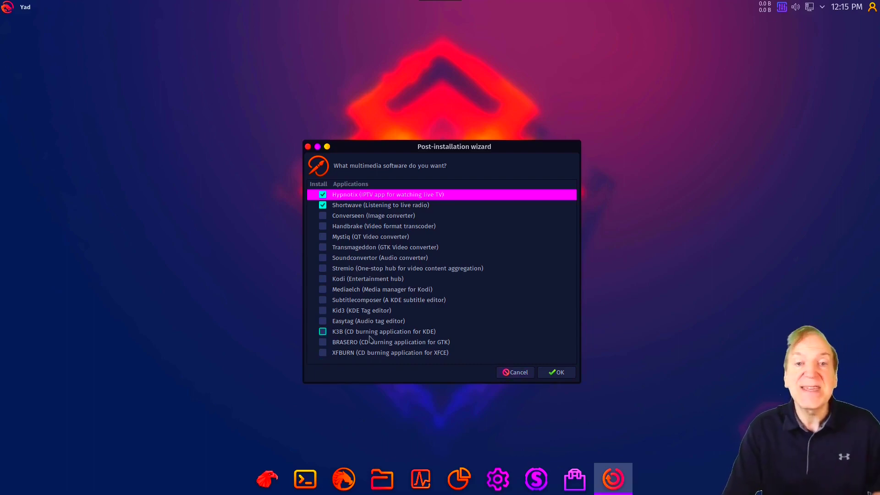
click(557, 372)
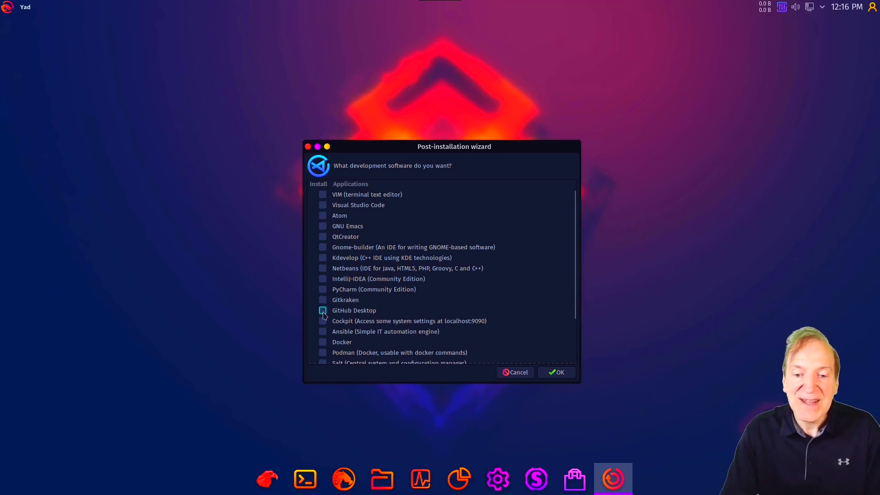
Review the development software and finish the wizard without choosing any development, virtualization or other software.
scroll(325, 313, down, 3)
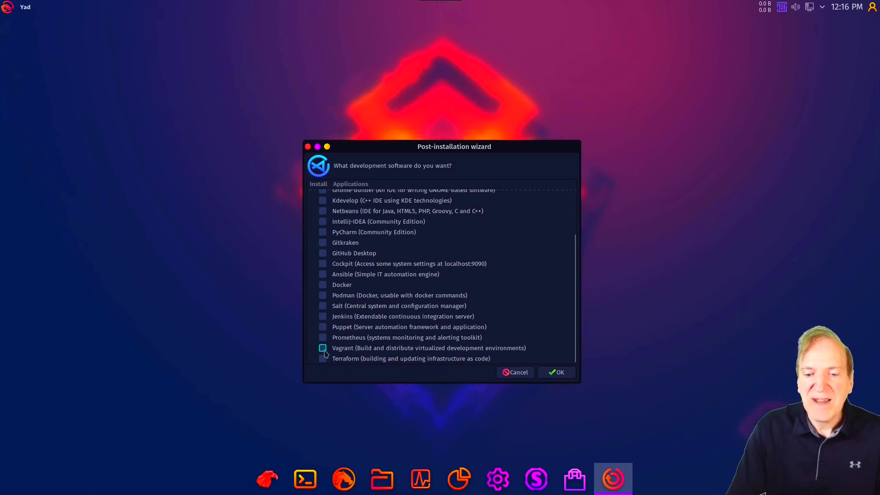
scroll(326, 294, up, 3)
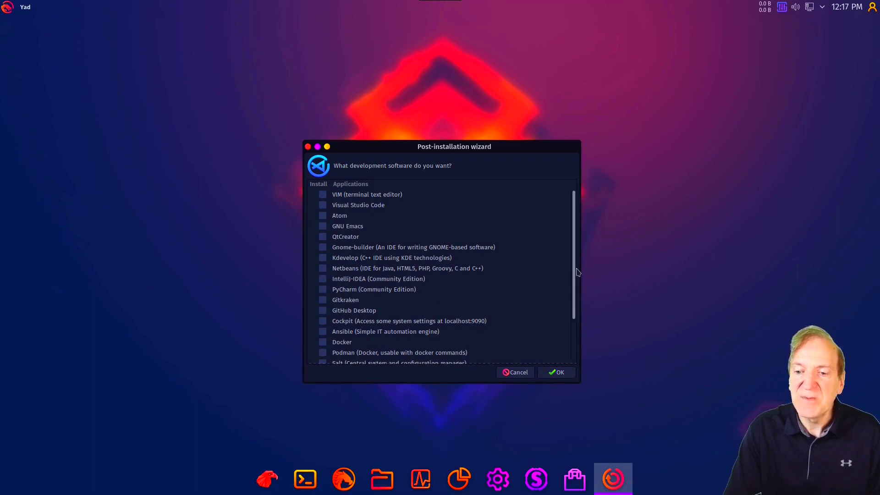
click(556, 373)
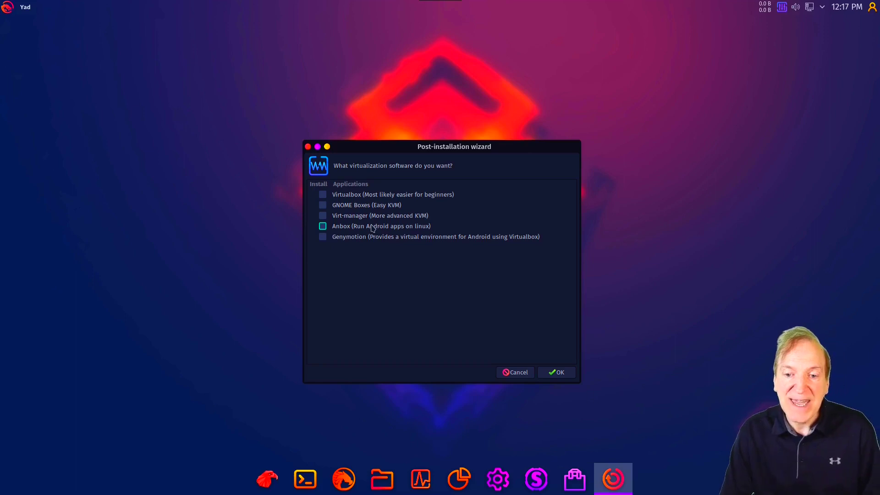
click(558, 374)
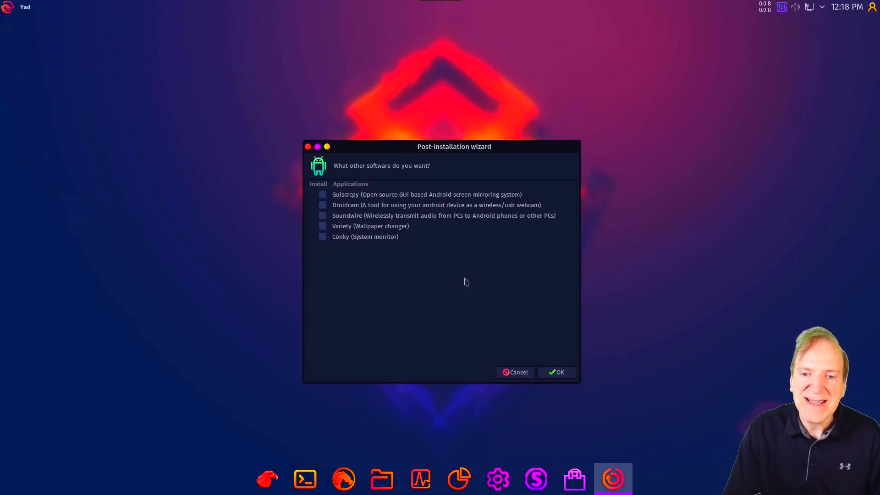
click(557, 373)
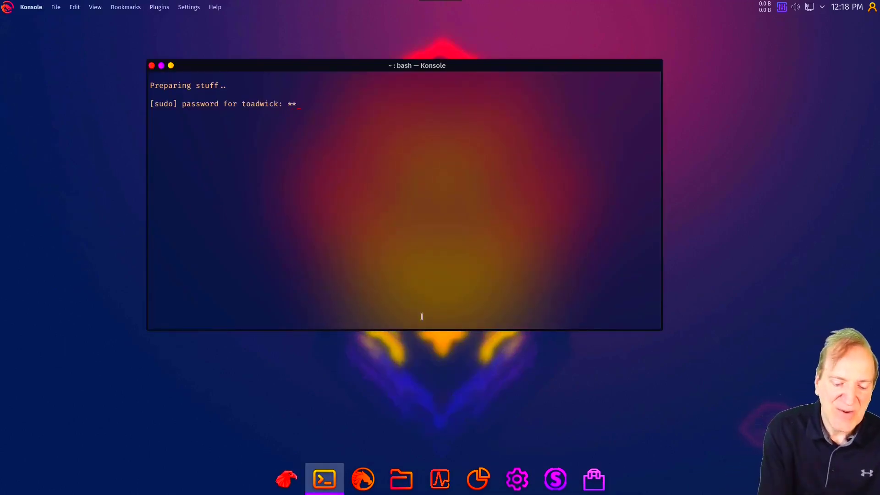
Authorize the package setup with the sudo password and accept the default providers for cron and java-runtime-headless.
key(Return)
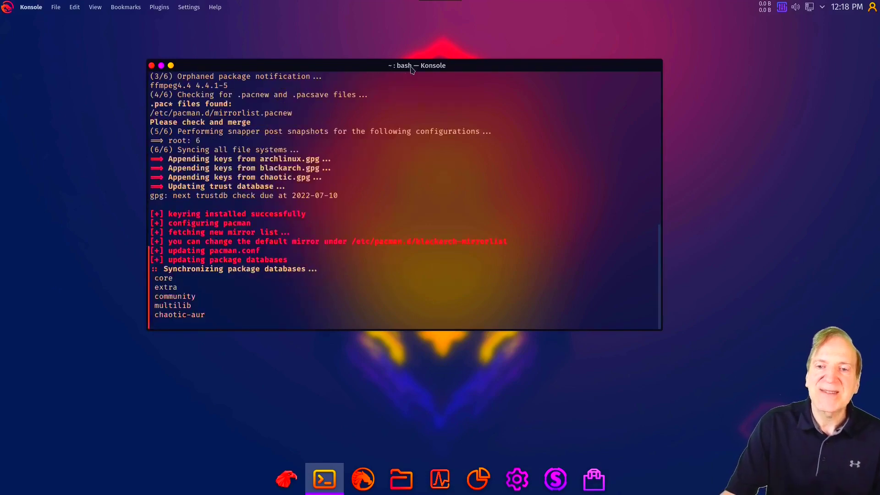
drag(411, 70, 446, 69)
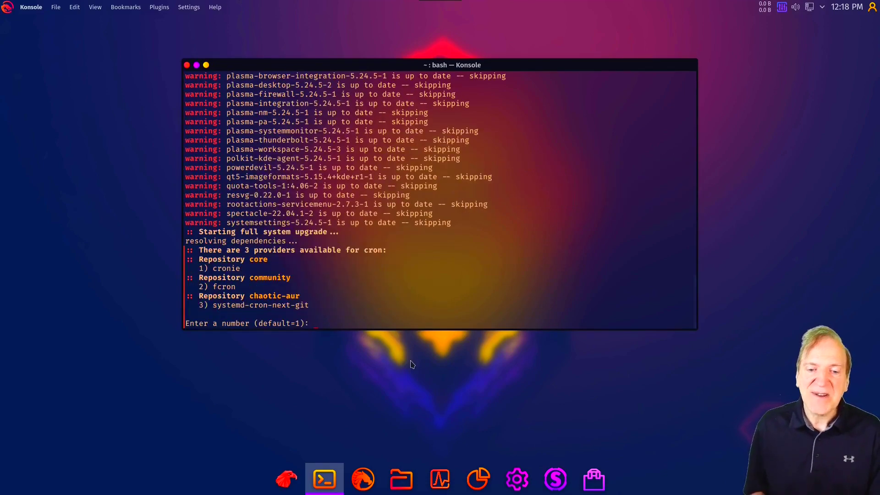
key(Return)
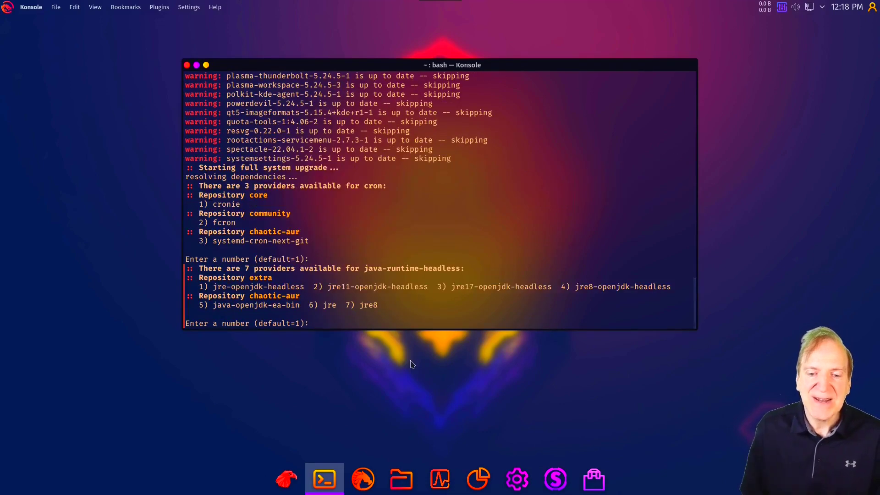
key(Return)
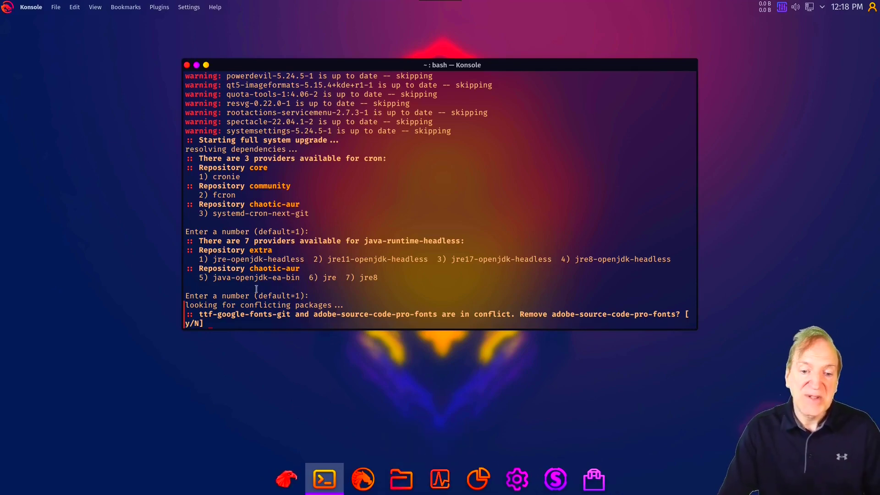
Agree to remove the conflicting adobe-source-code-pro-fonts package and proceed with installing the selected packages.
key(Return)
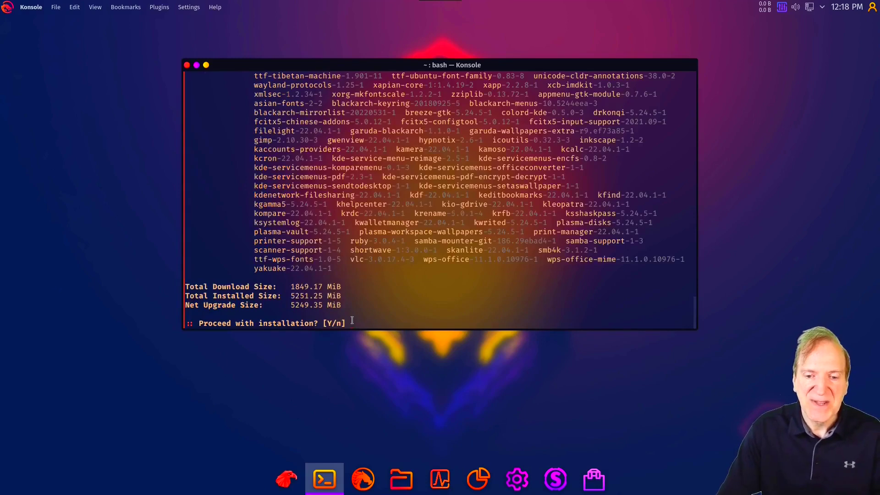
text(y)
key(Return)
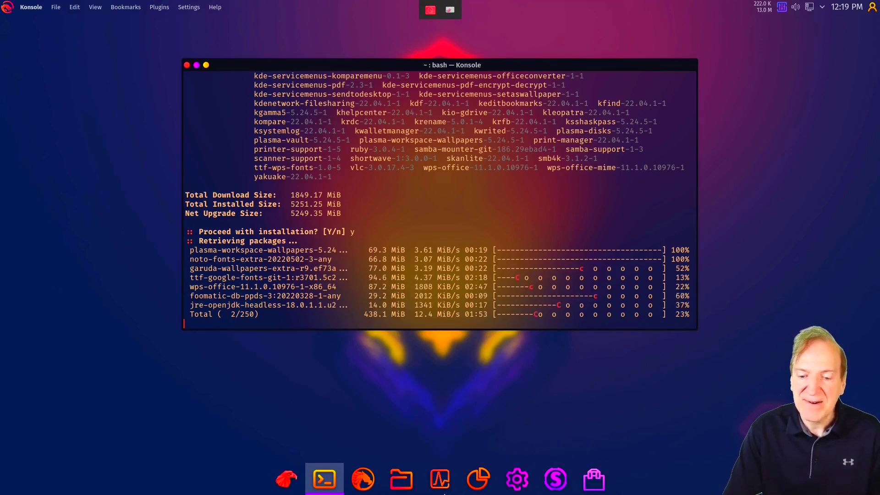
Look over the dock's context options and open the Latte Dock layouts editor from the upper panel's layout options.
right_click(463, 490)
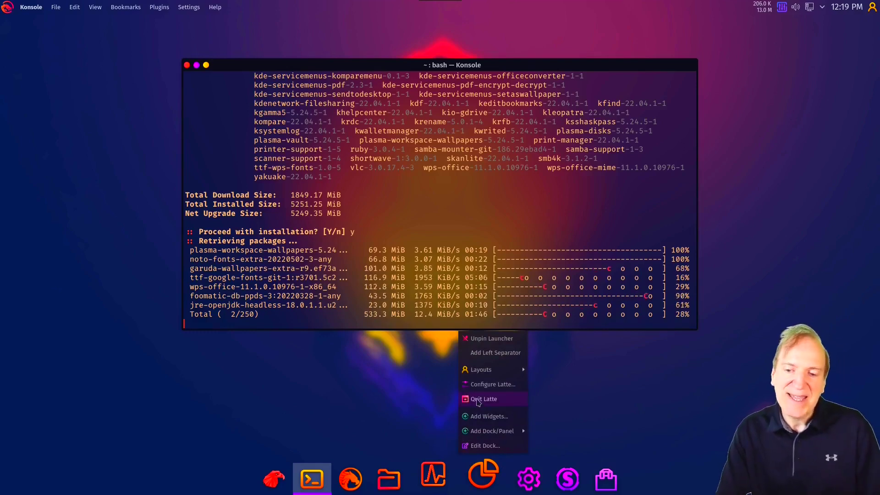
click(585, 388)
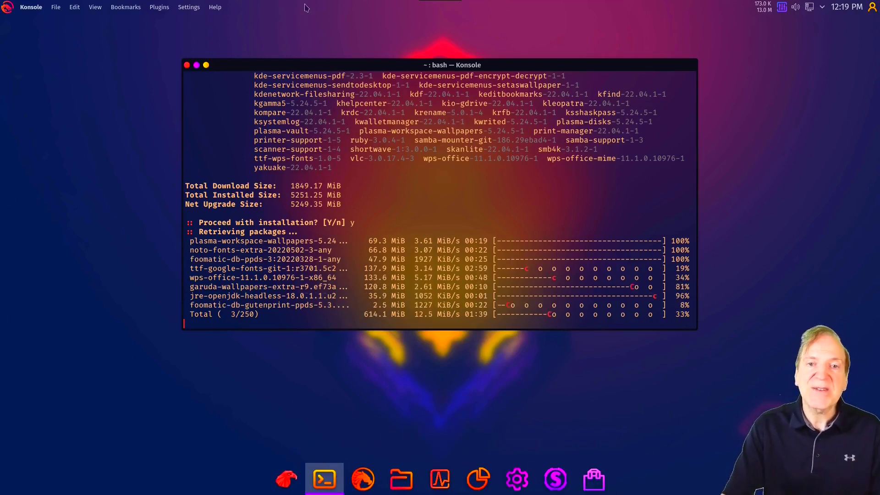
right_click(343, 7)
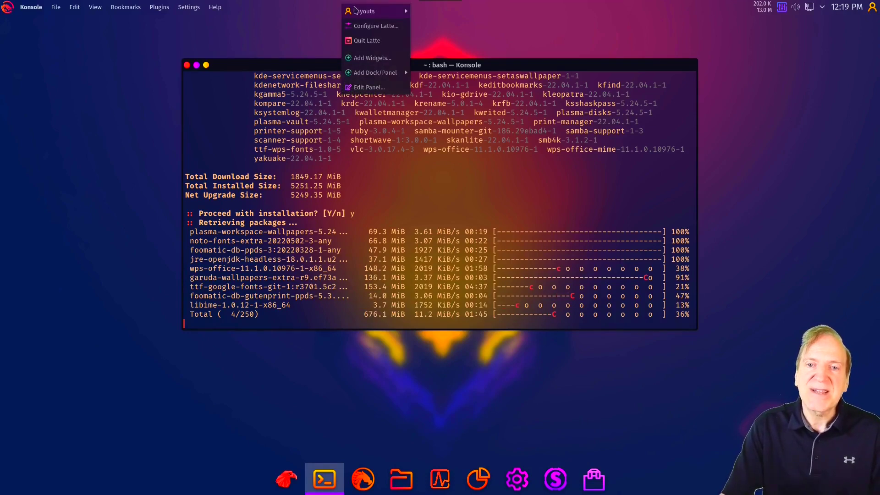
mouse_move(357, 11)
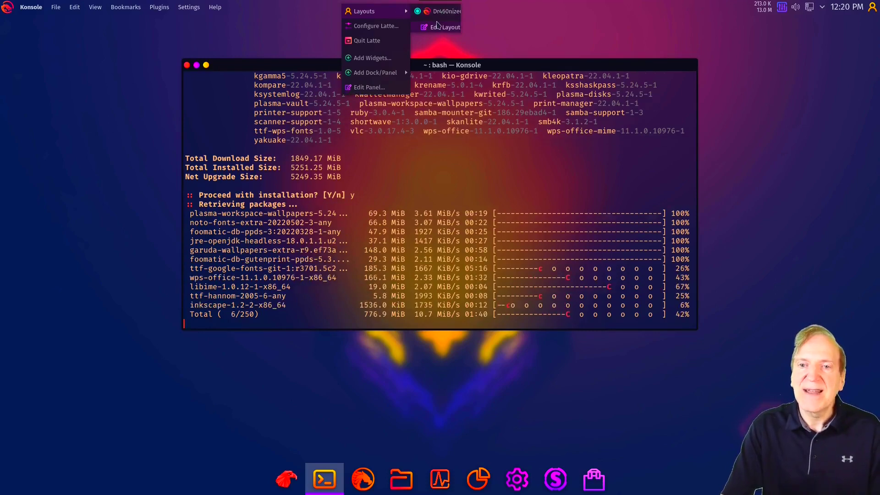
click(438, 28)
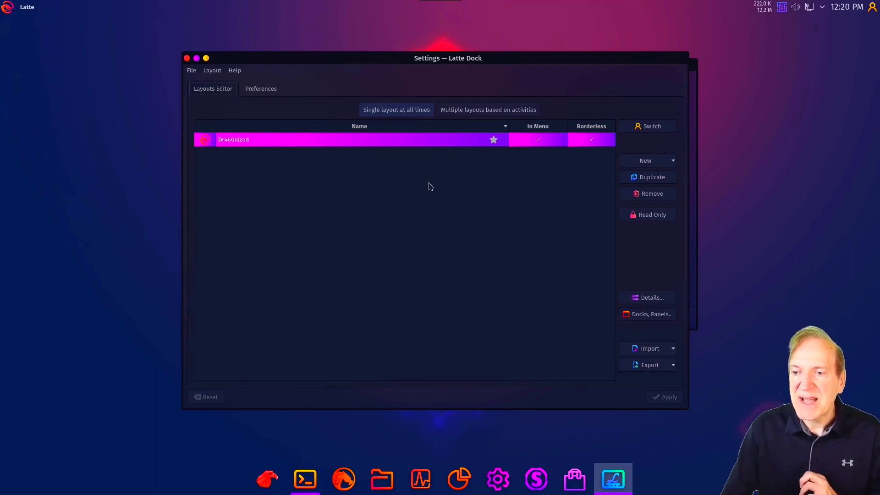
Add two new Latte Dock layouts based on the Extended and Plasma templates.
click(647, 160)
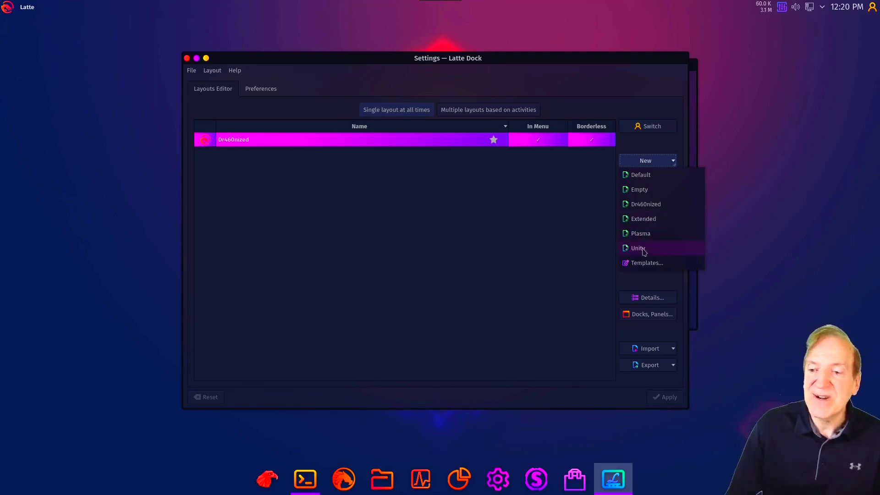
click(644, 220)
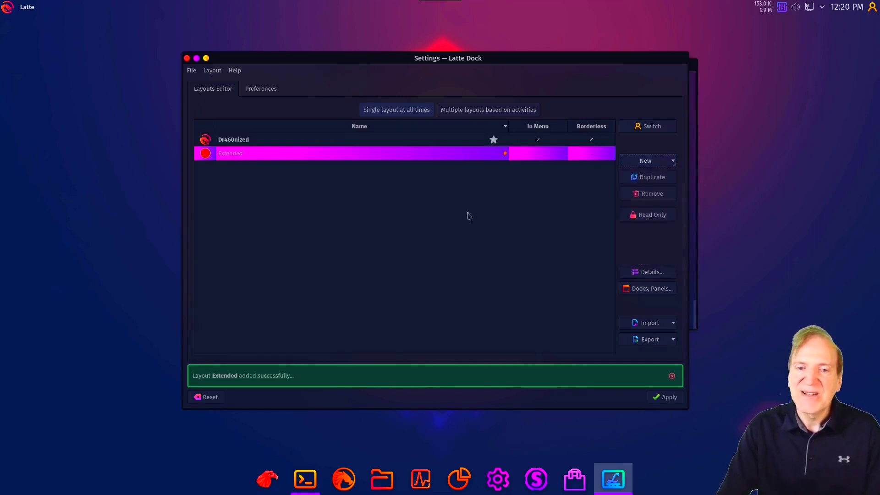
click(646, 161)
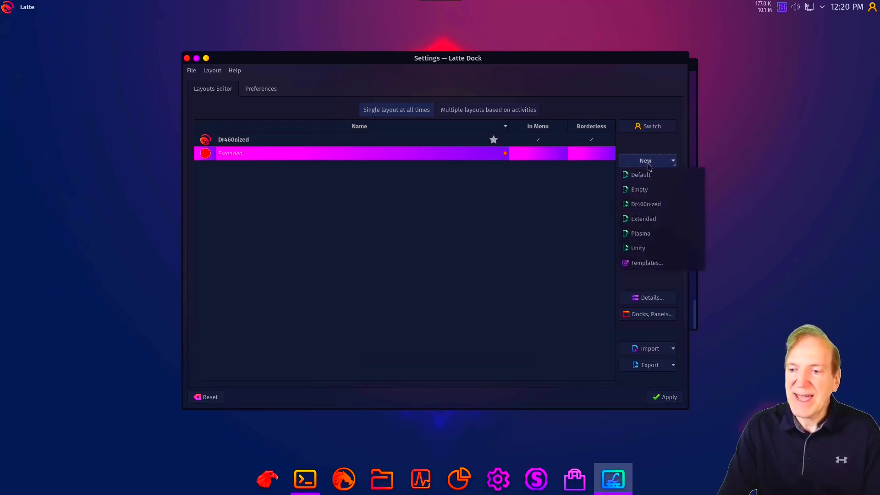
click(644, 234)
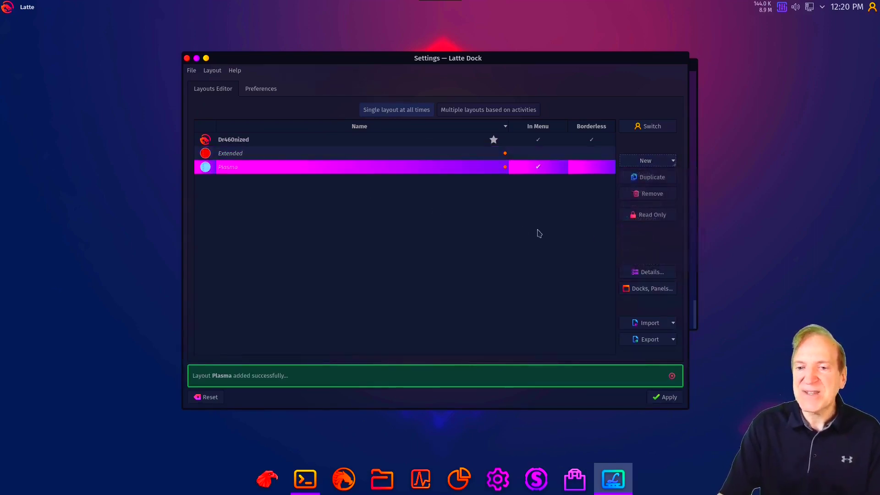
Add a new Latte Dock layout from the Unity template, apply the layout list and close the layouts editor.
click(646, 161)
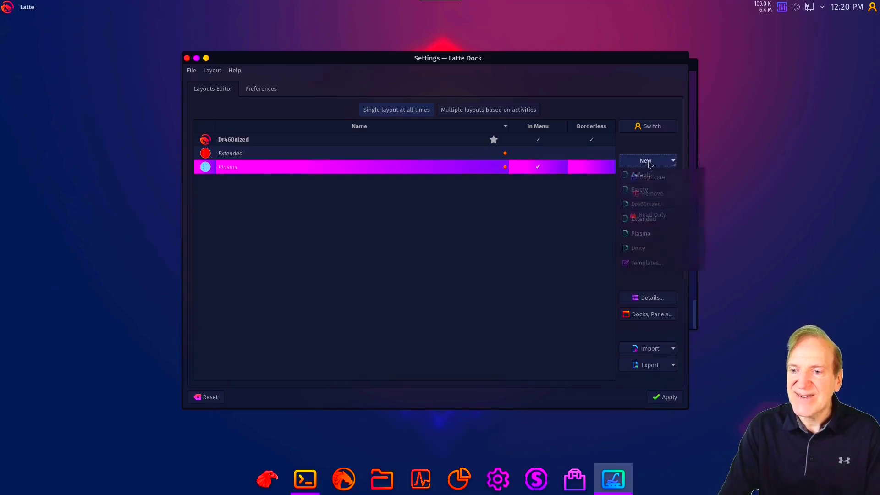
click(638, 249)
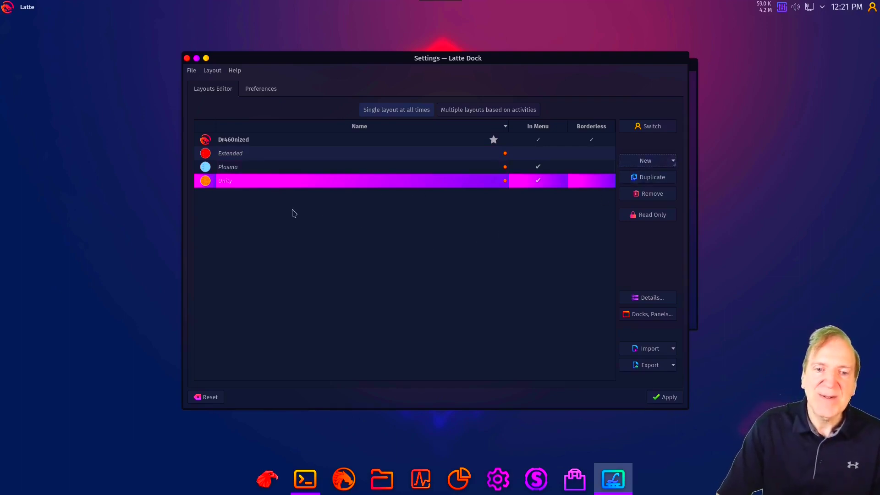
click(246, 143)
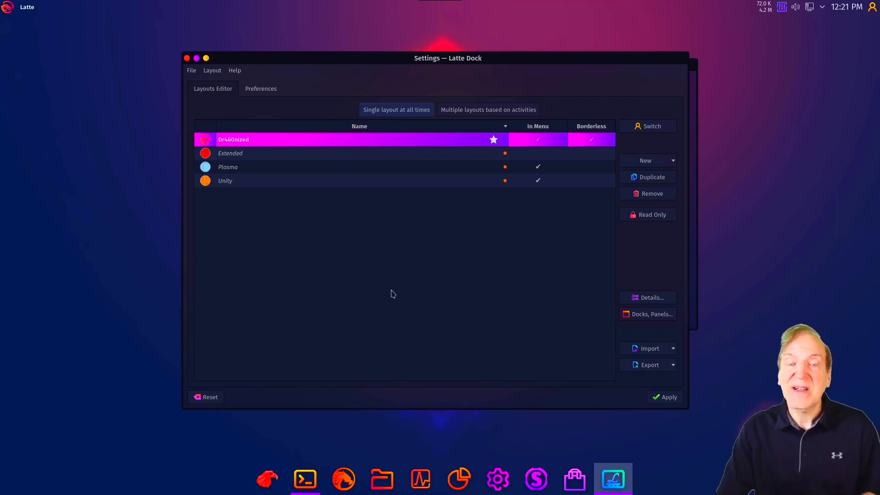
click(663, 397)
click(187, 58)
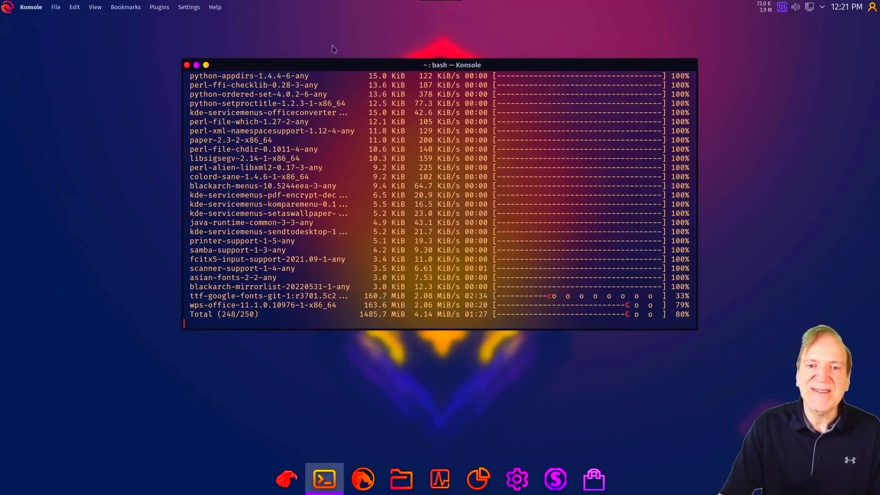
Reopen the Latte layouts editor, make the Extended layout available in the layouts menu, and apply the change.
drag(352, 64, 332, 97)
right_click(439, 6)
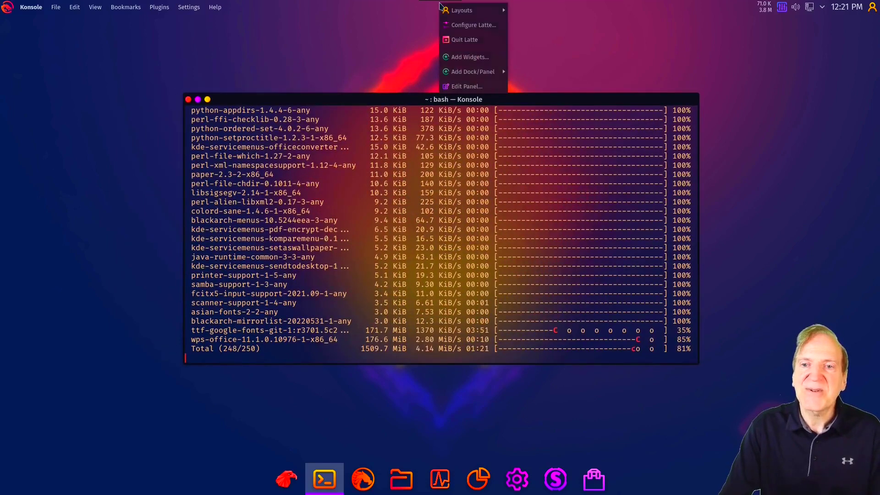
mouse_move(460, 10)
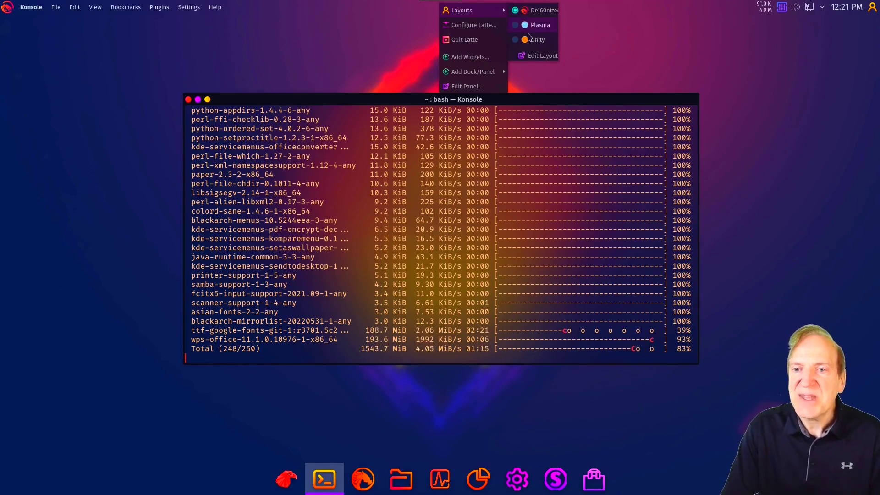
click(533, 57)
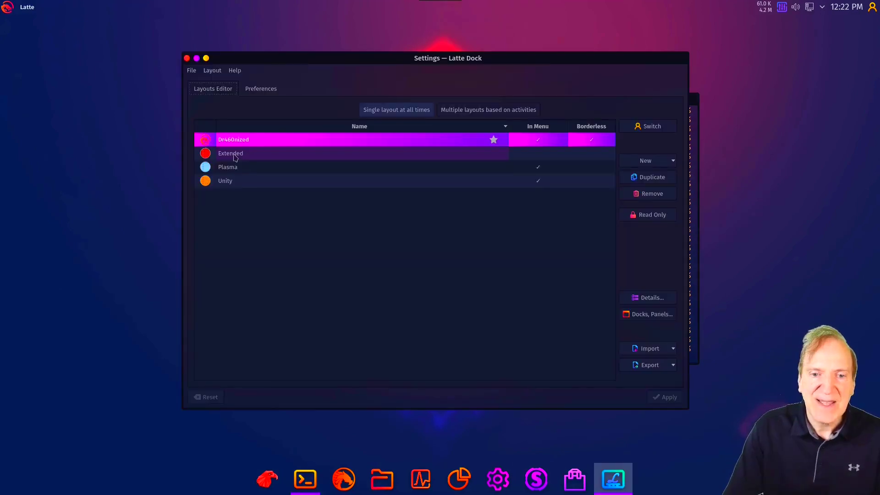
click(418, 154)
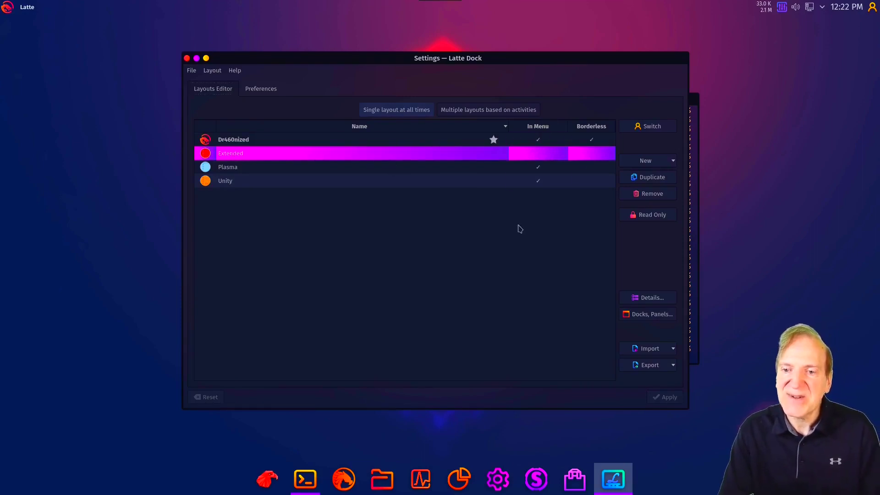
click(538, 154)
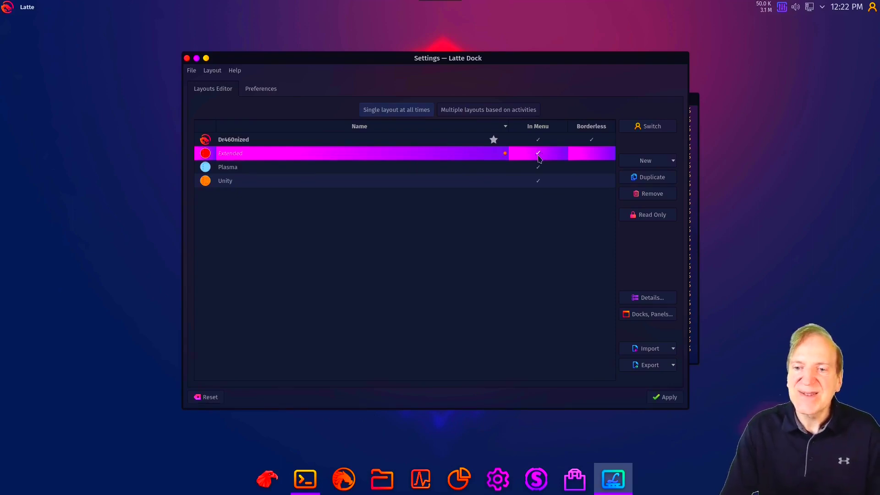
click(665, 397)
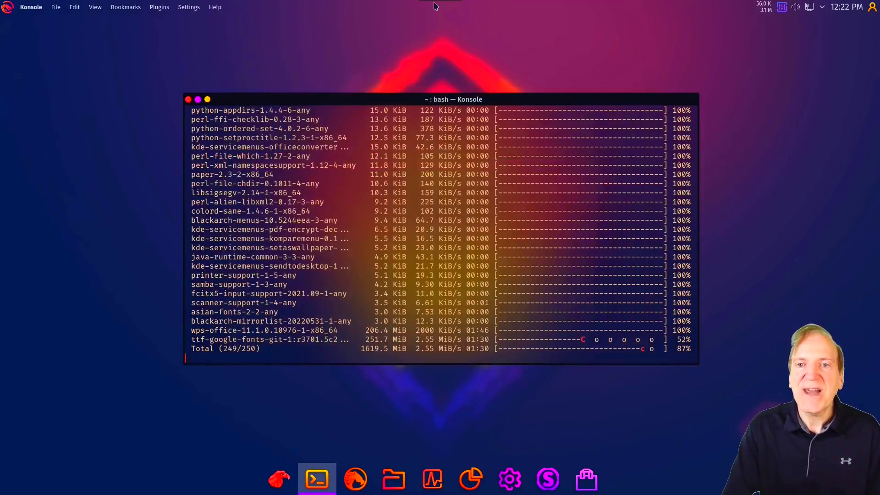
Switch the desktop to the Extended layout and look at its dock.
right_click(438, 3)
mouse_move(486, 10)
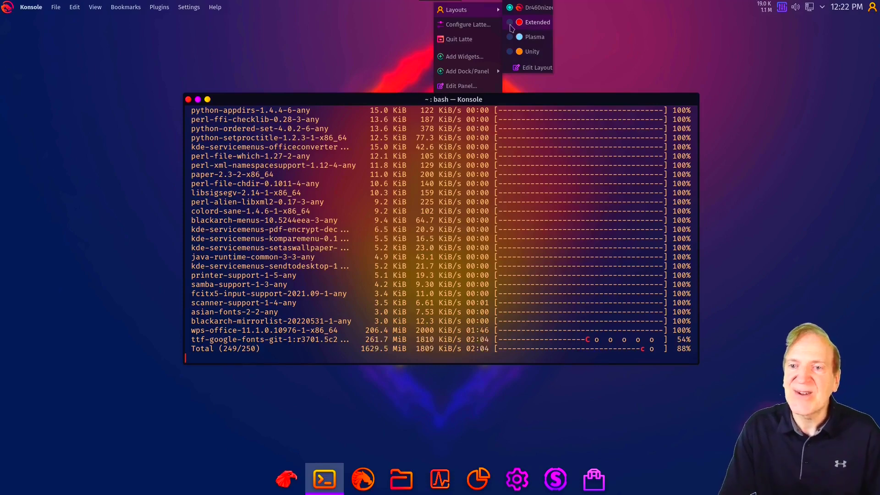
click(532, 23)
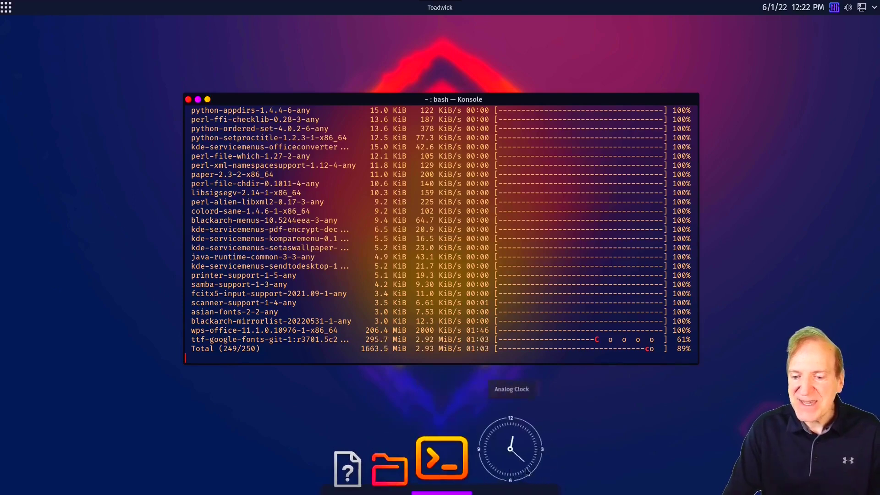
mouse_move(513, 459)
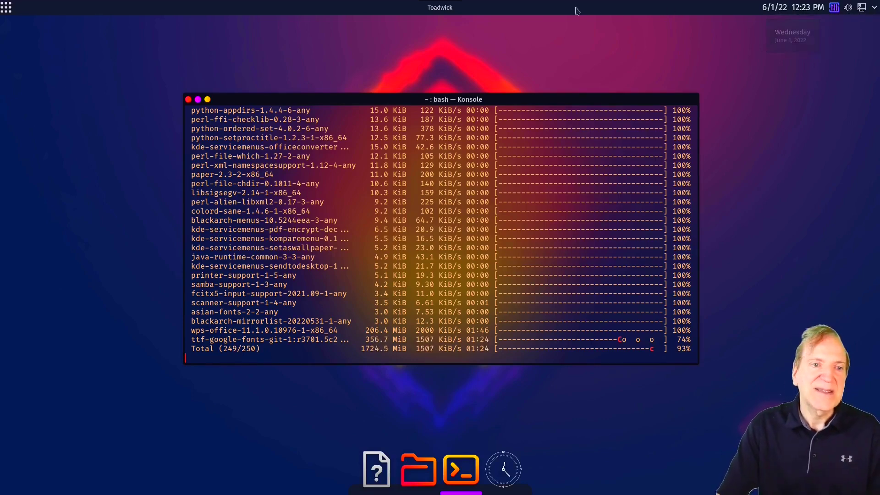
Browse the application launcher's categories in the Extended layout, including Internet, System and Development.
click(6, 8)
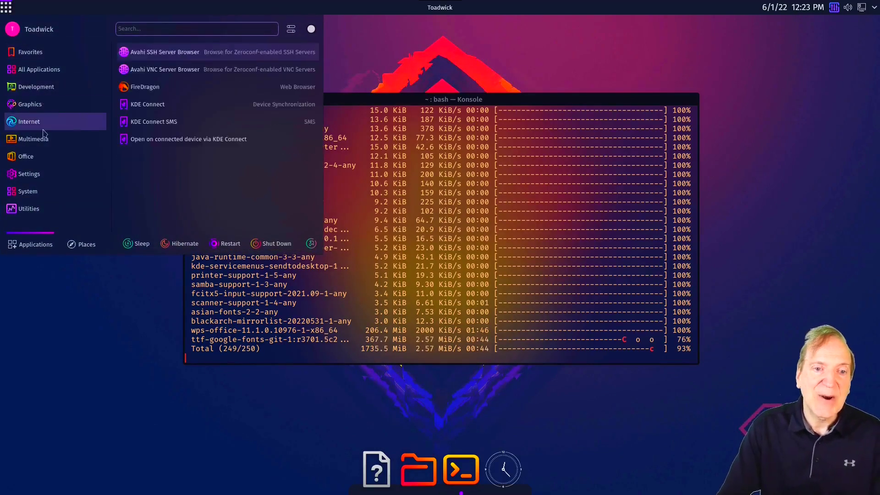
mouse_move(33, 179)
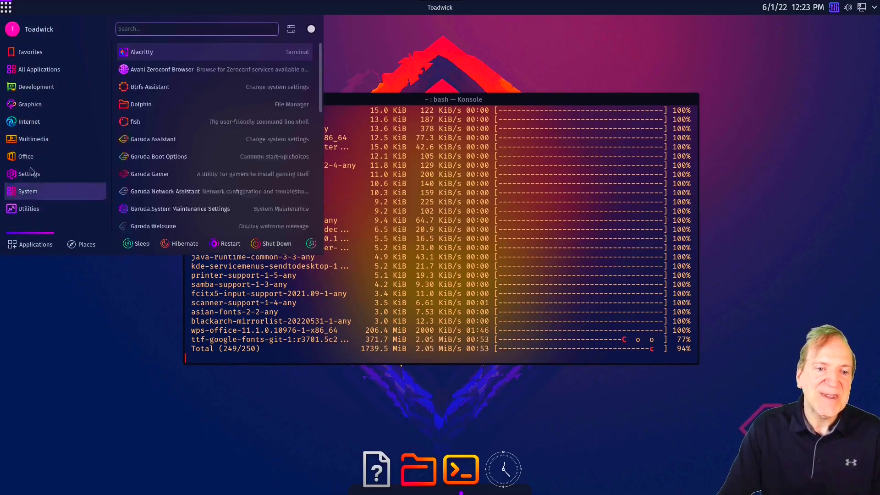
mouse_move(20, 118)
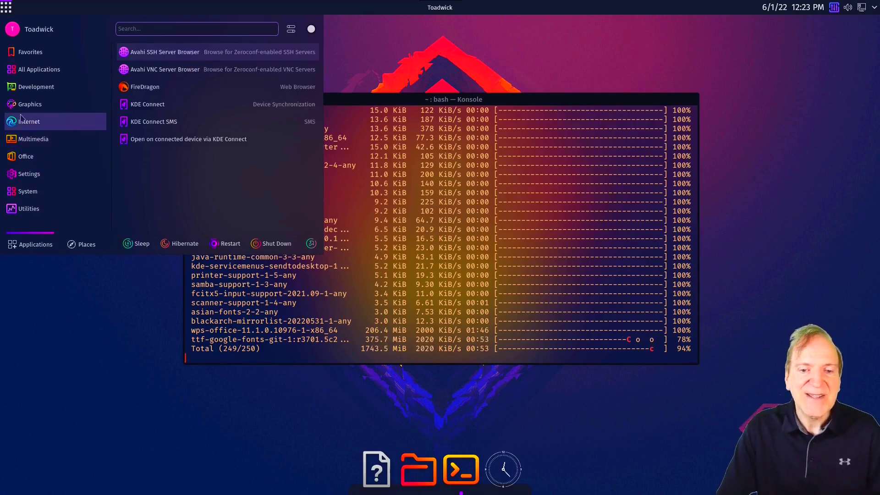
mouse_move(28, 87)
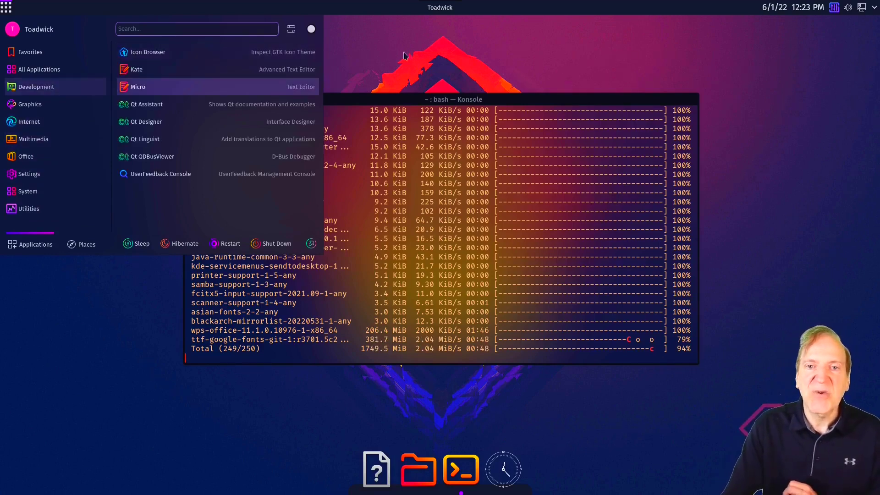
click(369, 50)
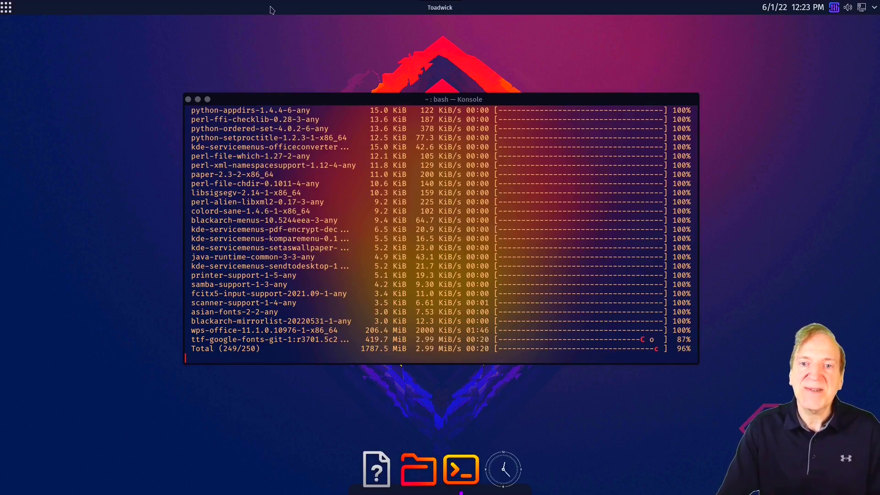
Switch the desktop to the Unity layout and look over its application launcher.
right_click(375, 9)
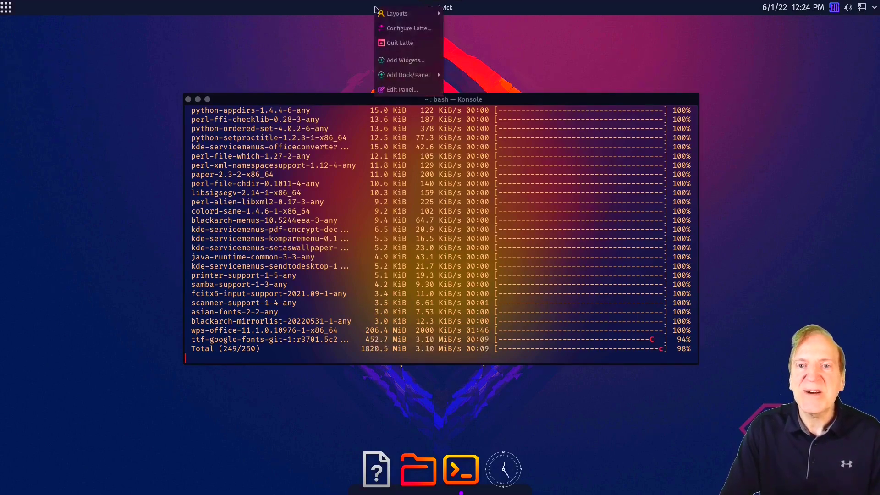
mouse_move(383, 14)
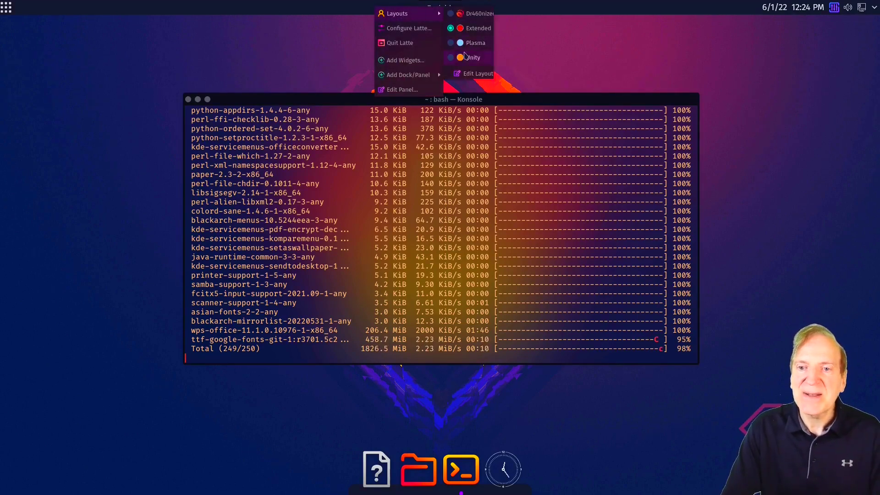
click(450, 56)
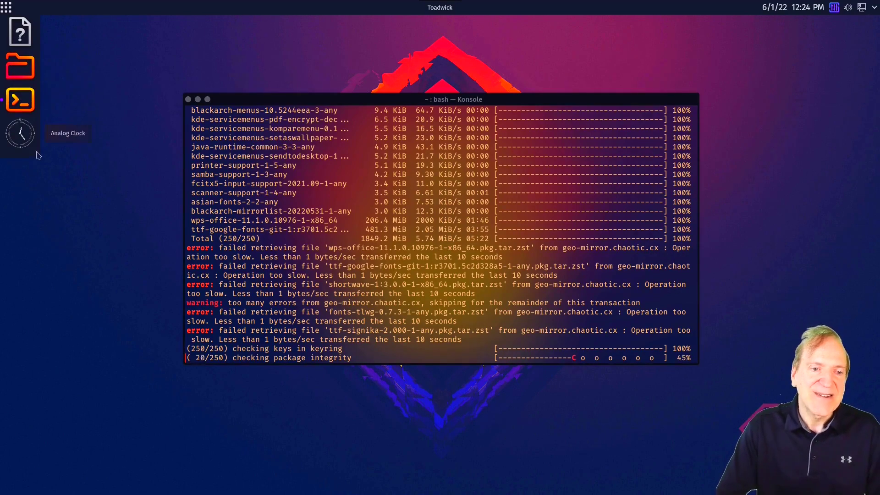
click(7, 8)
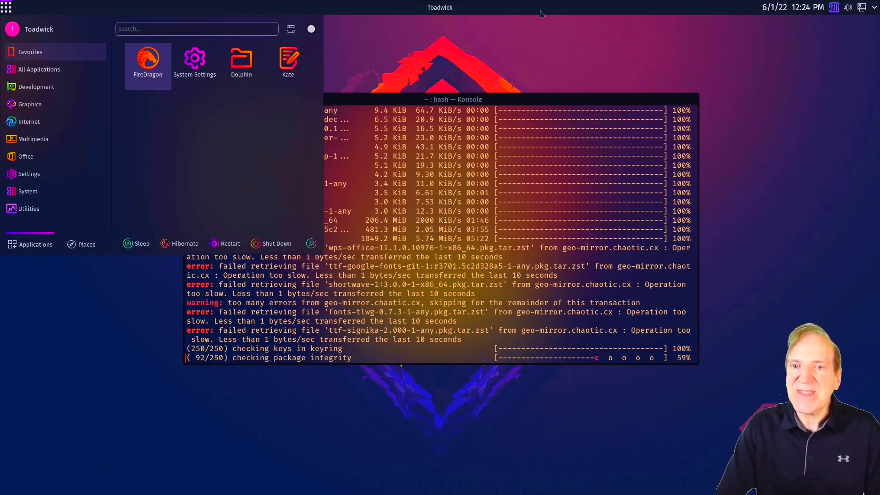
click(341, 53)
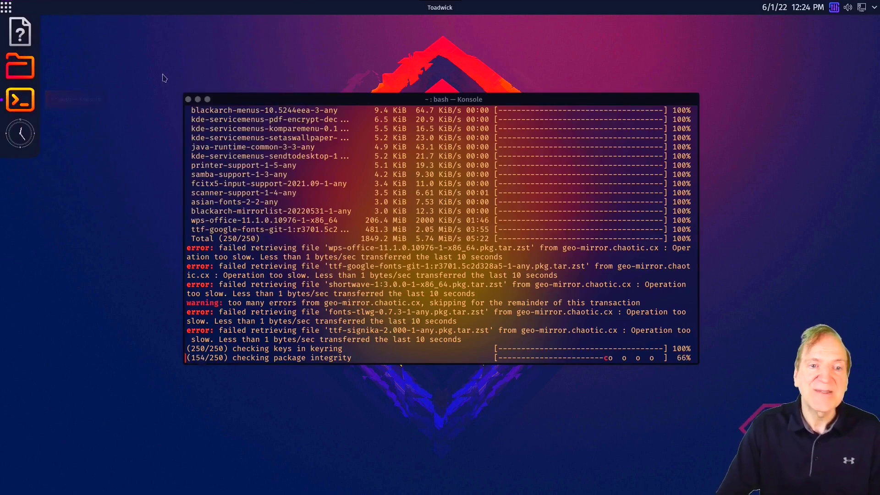
Switch the desktop to the Plasma layout.
right_click(307, 10)
mouse_move(325, 15)
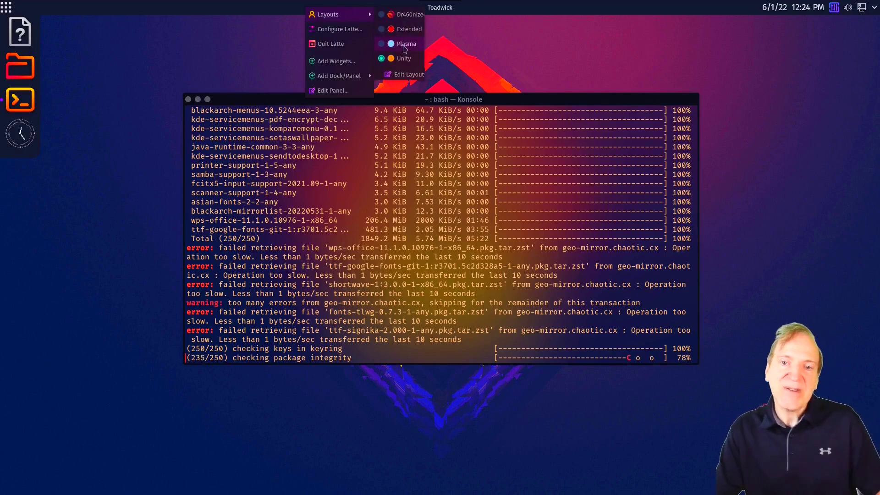
click(404, 45)
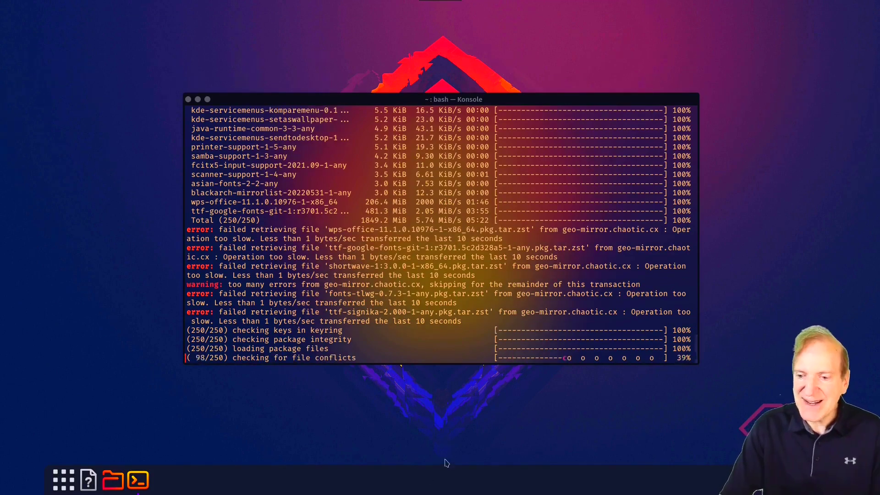
Look through the Plasma layout's application launcher categories and its Status and Notifications items.
click(65, 480)
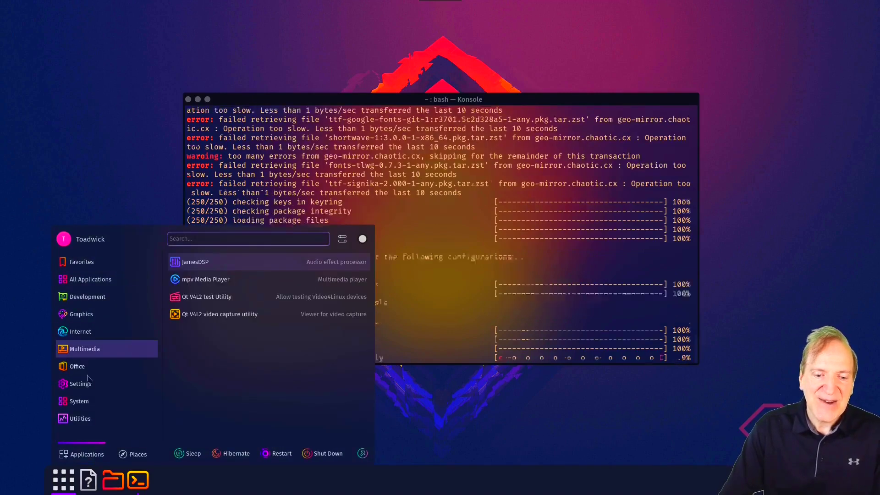
mouse_move(80, 418)
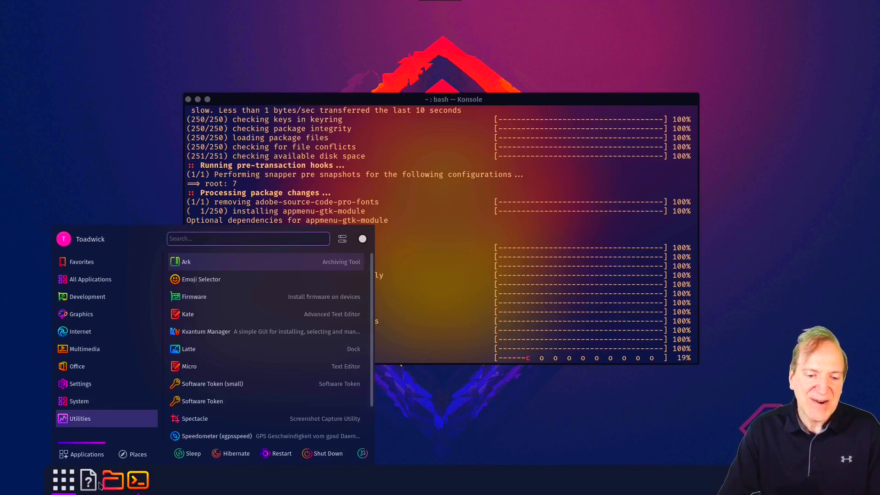
click(111, 486)
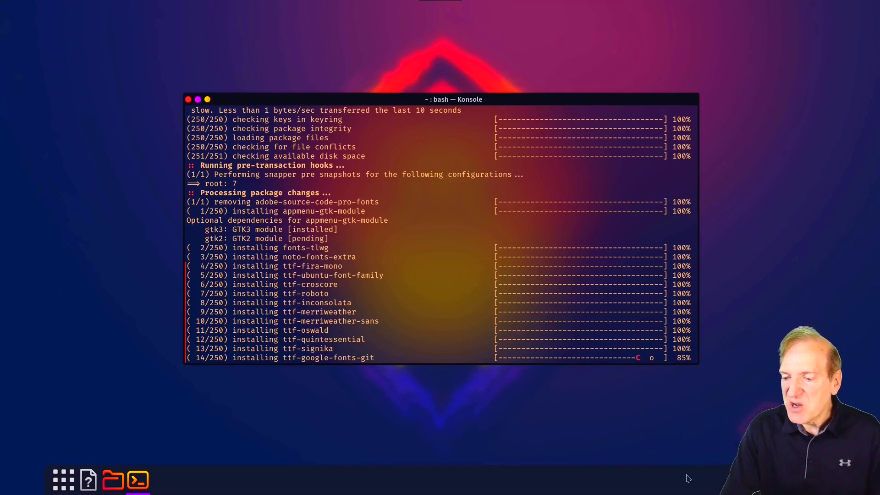
click(758, 492)
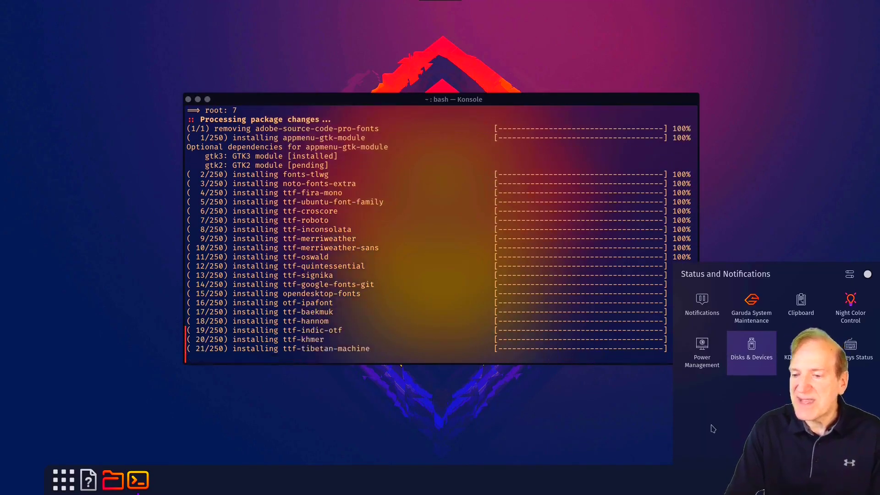
click(632, 459)
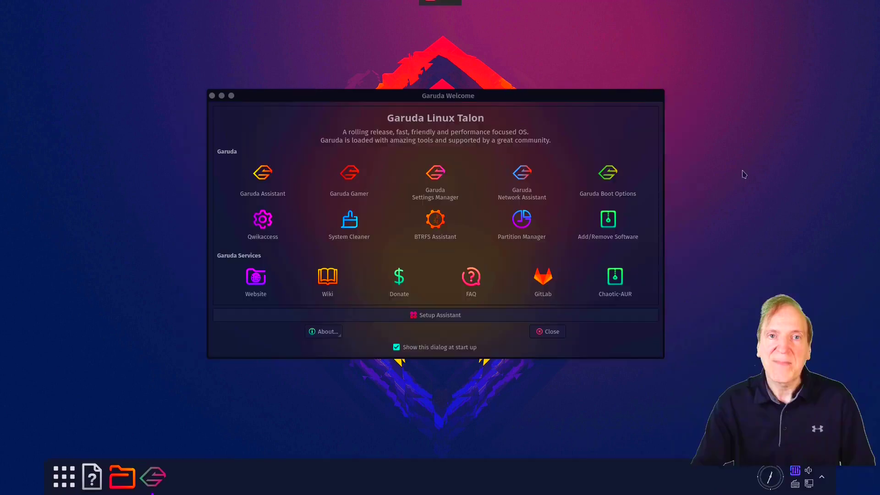
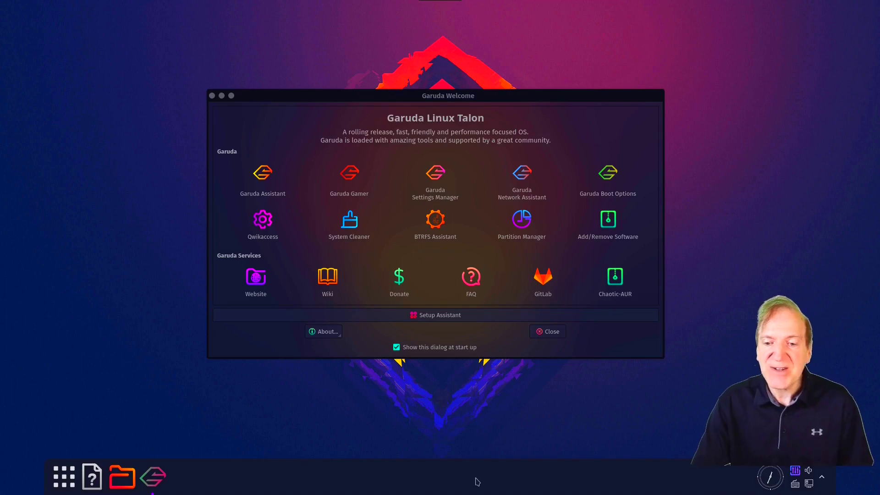
Open the bottom dock for editing and set its maximum length to 100 %.
right_click(500, 475)
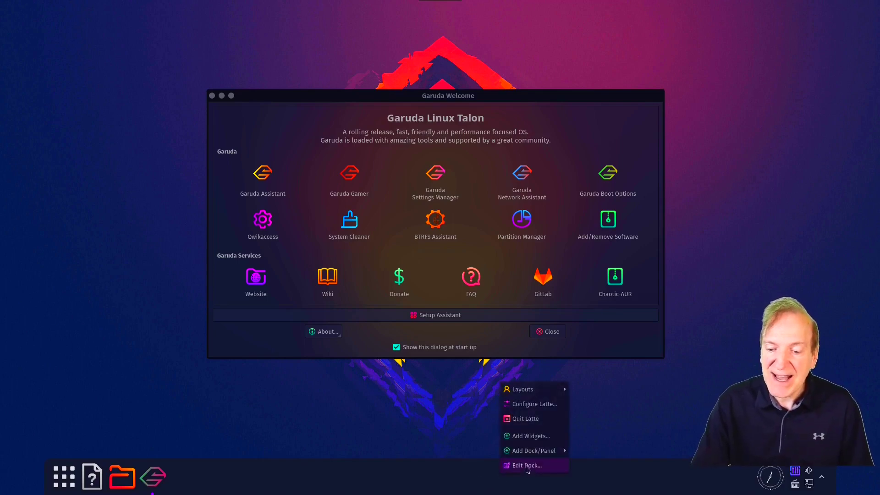
click(527, 465)
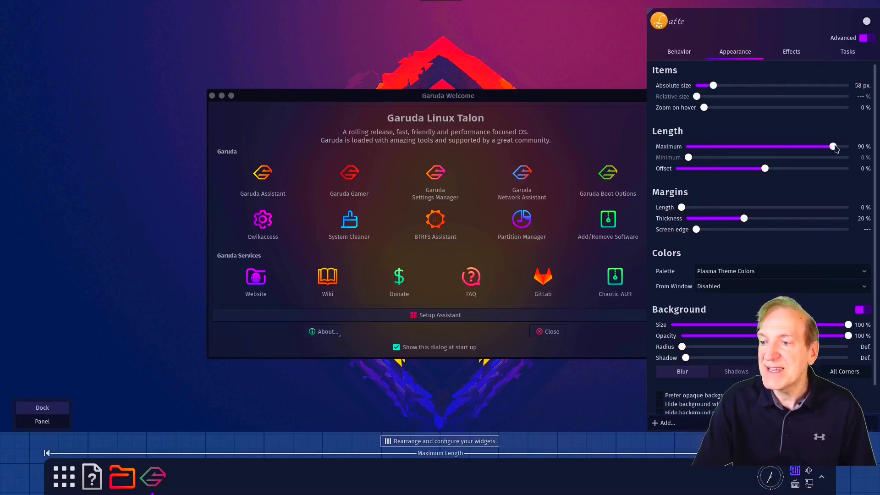
drag(836, 149, 850, 147)
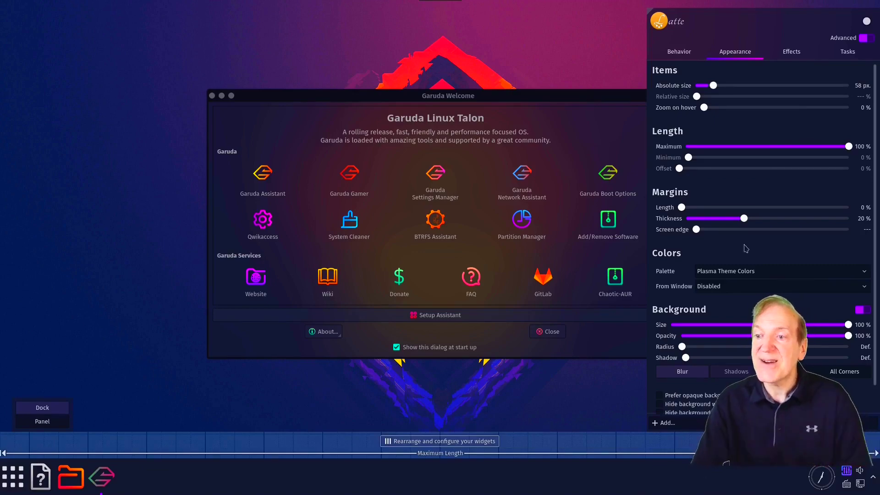
Try Left alignment for the dock and return it to Justify.
click(679, 52)
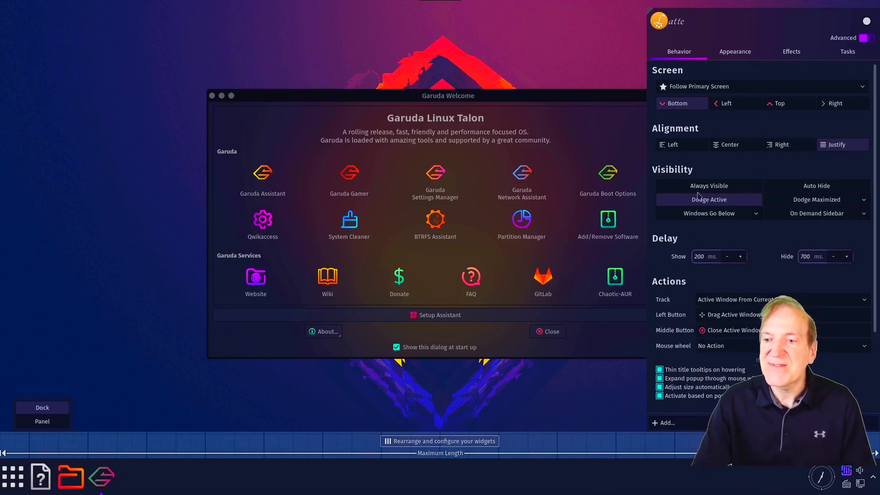
click(675, 146)
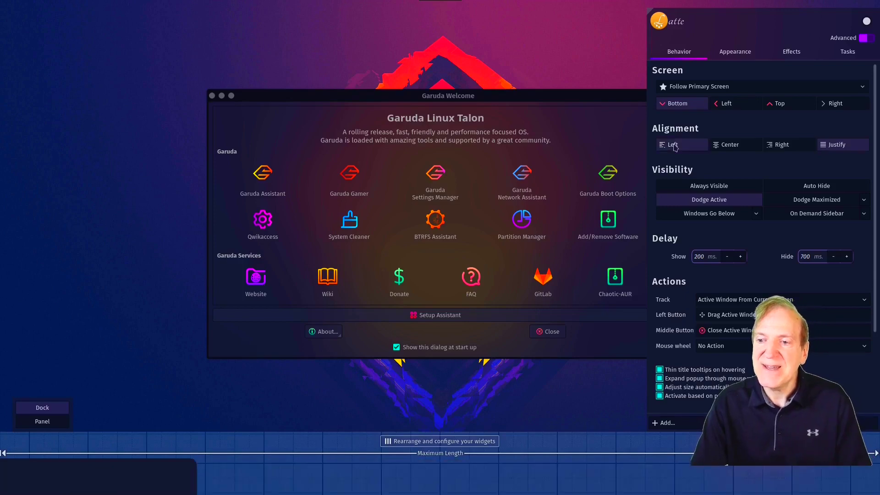
click(837, 144)
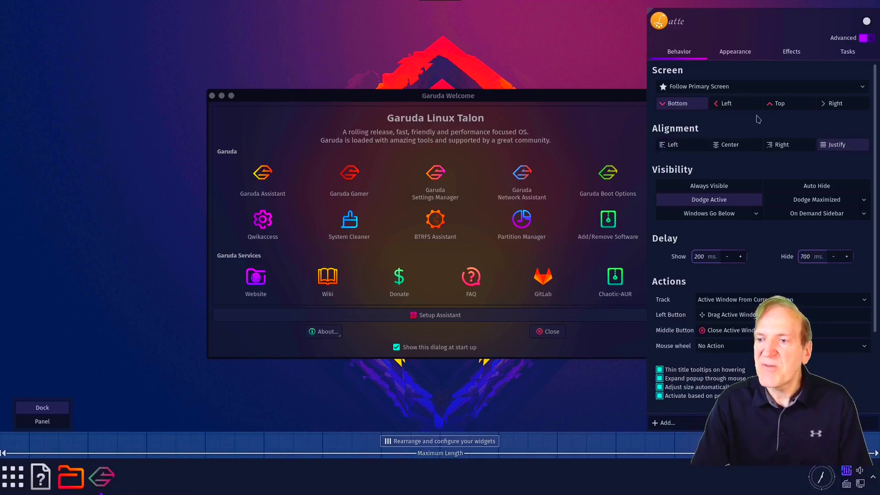
Move the dock to the left screen edge and set its maximum length to 90 %.
click(725, 104)
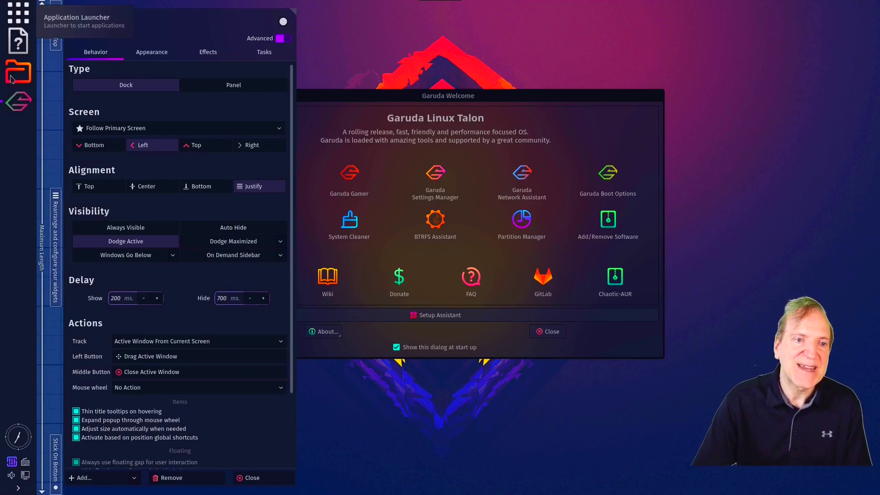
click(150, 54)
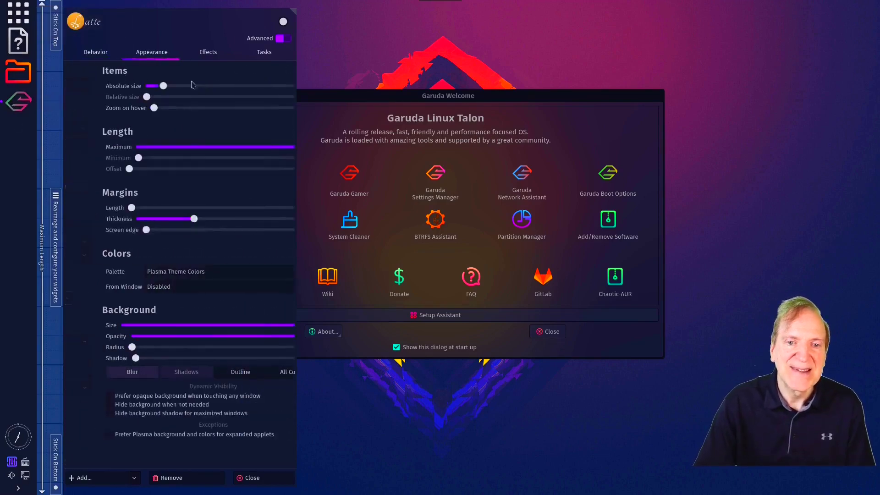
drag(260, 147, 249, 149)
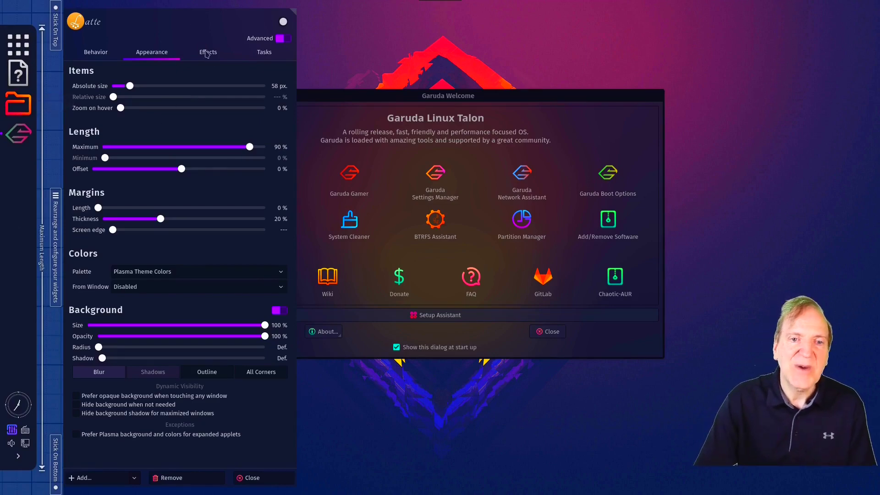
Try the dock on the top screen edge, return it to the bottom and set its maximum length to 100 %.
click(98, 53)
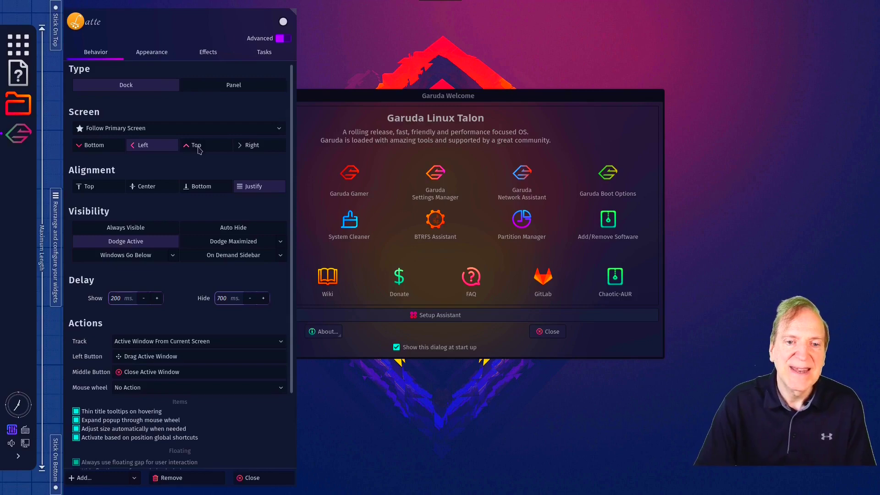
click(199, 149)
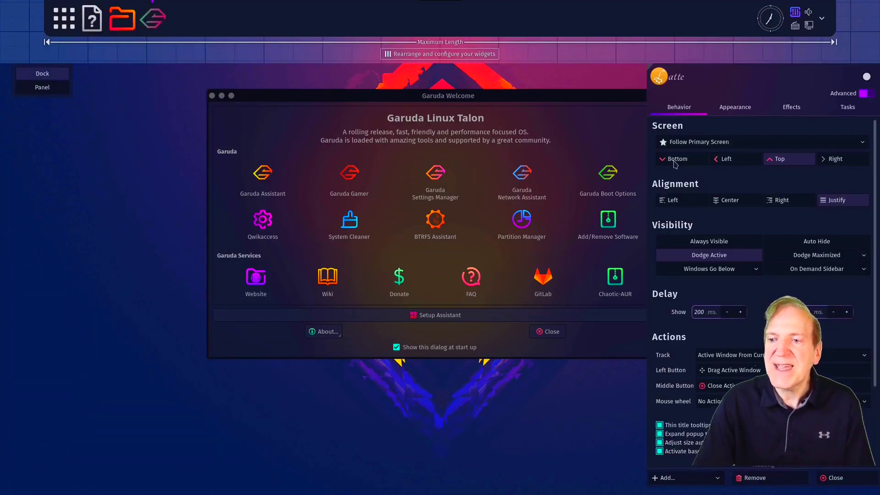
click(676, 161)
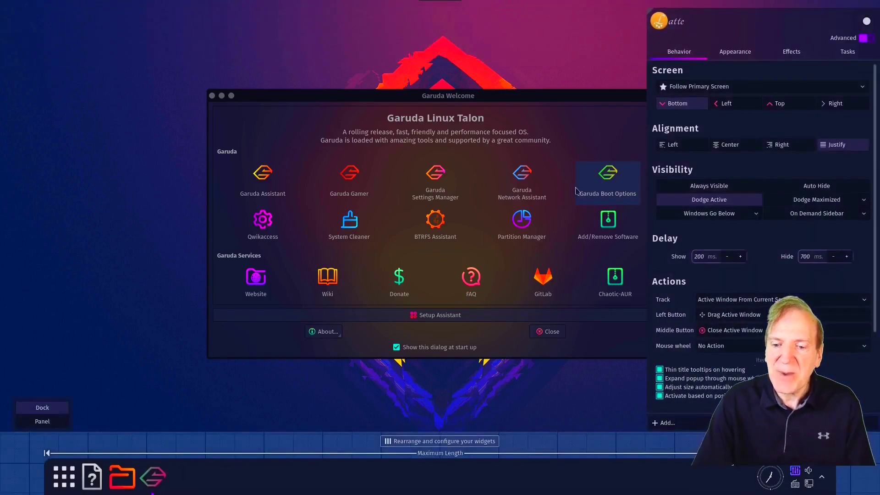
click(736, 51)
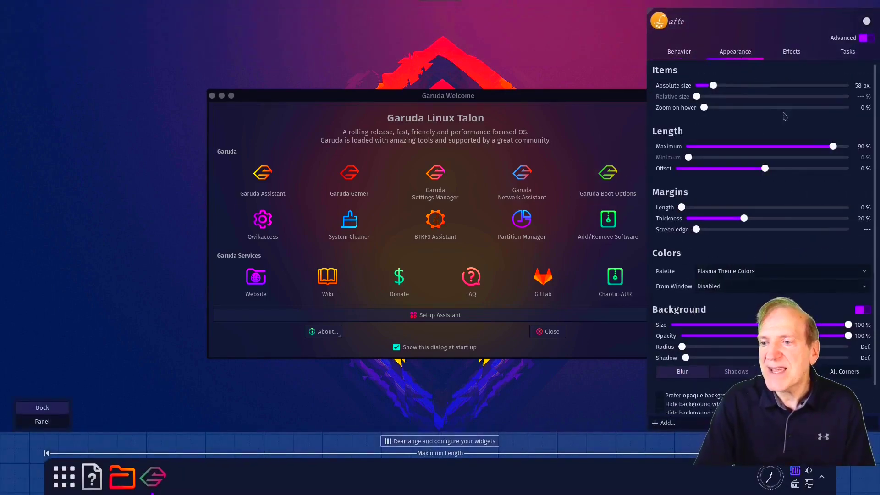
drag(834, 147, 849, 146)
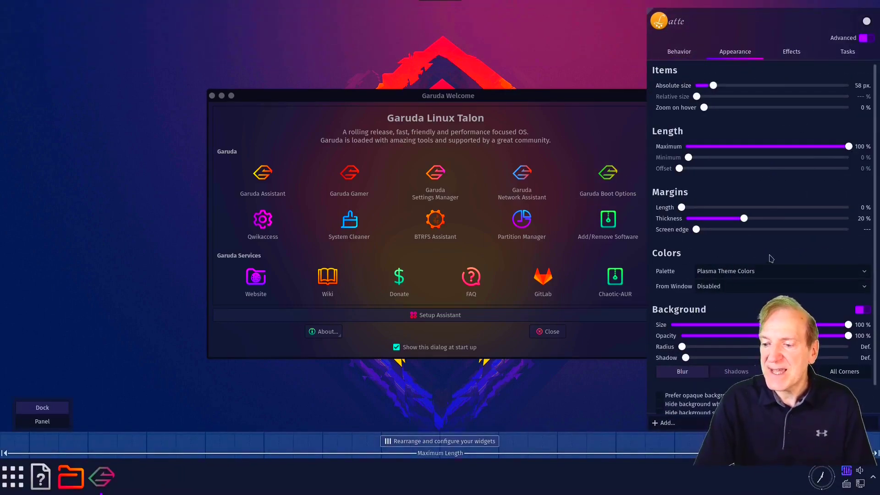
Try the Left, Center and Right alignments for the bottom dock and return it to Justify.
click(678, 53)
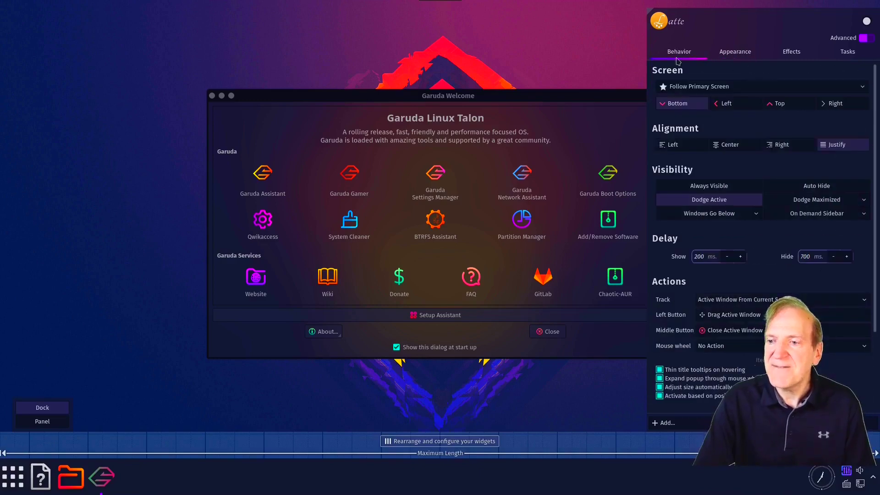
click(672, 145)
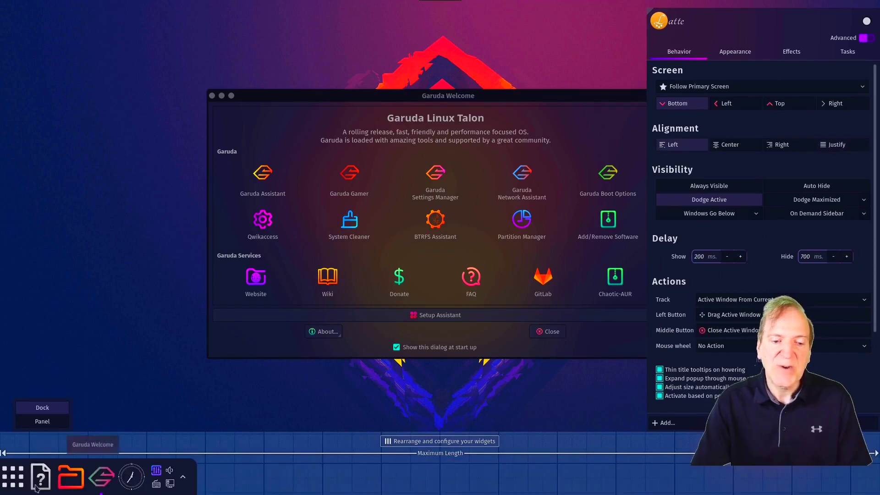
click(730, 145)
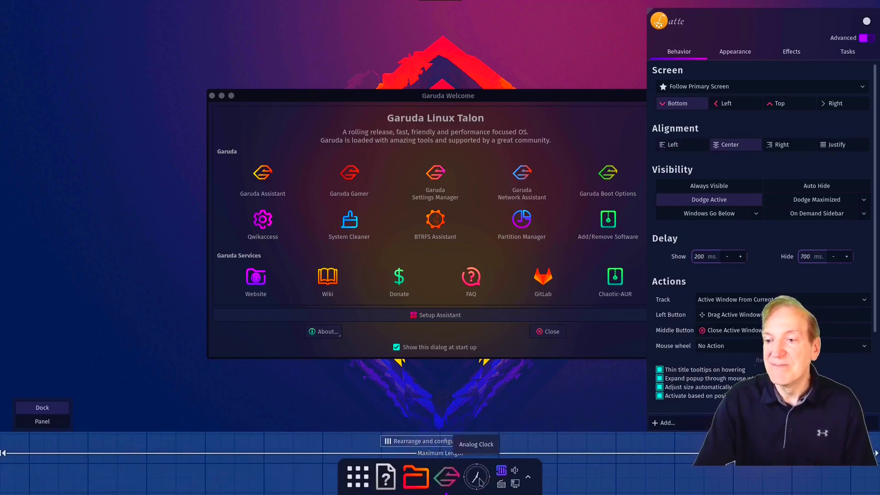
click(785, 148)
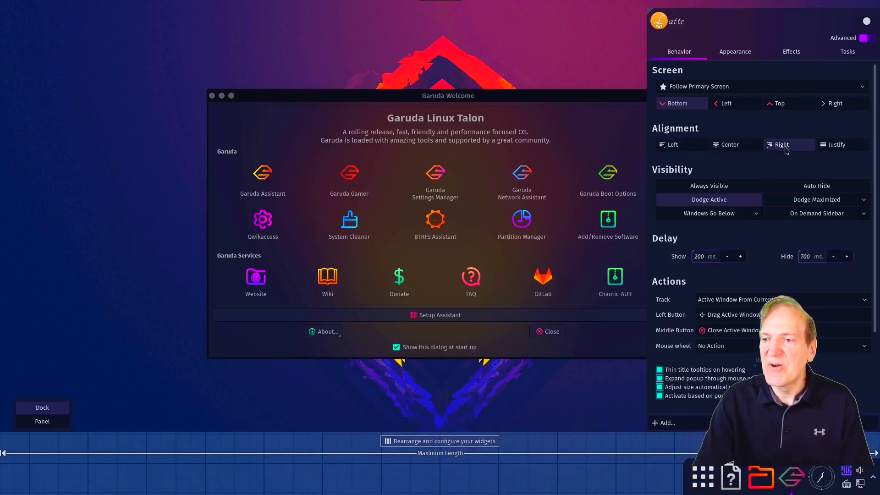
click(837, 146)
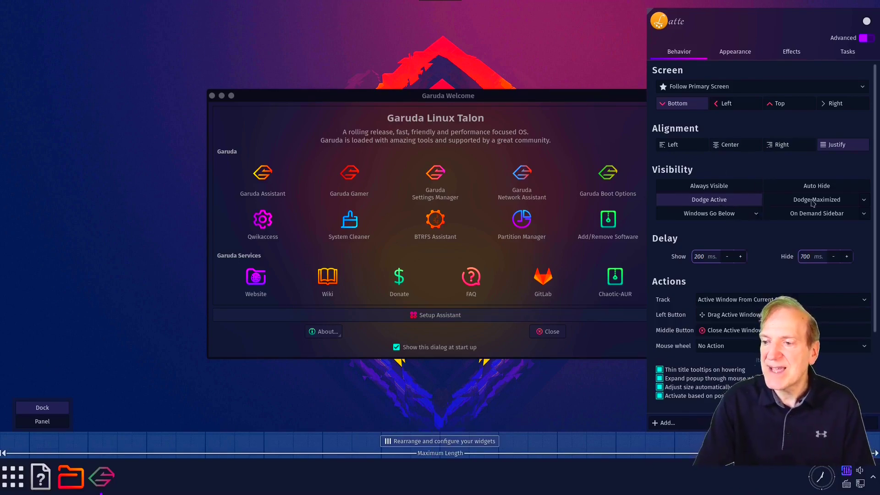
Try absolute item sizes of 34, 328, 162 and 104 px for the dock and return to the original size.
click(735, 53)
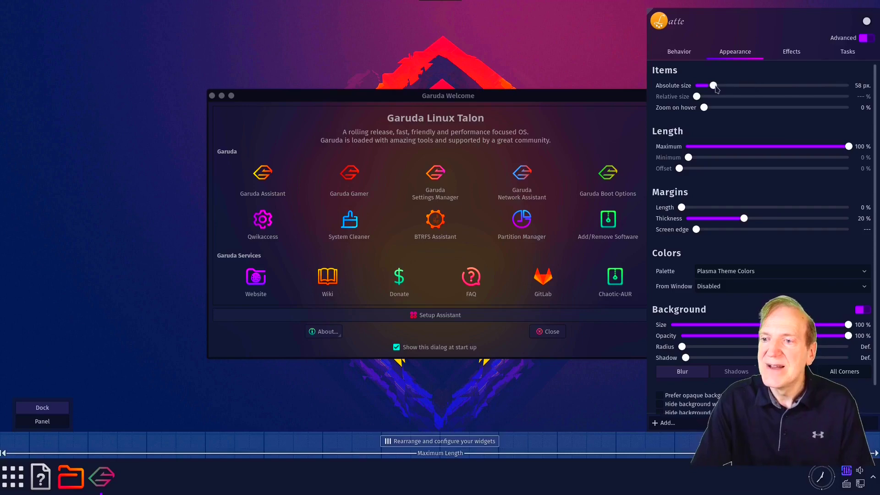
drag(714, 88, 707, 89)
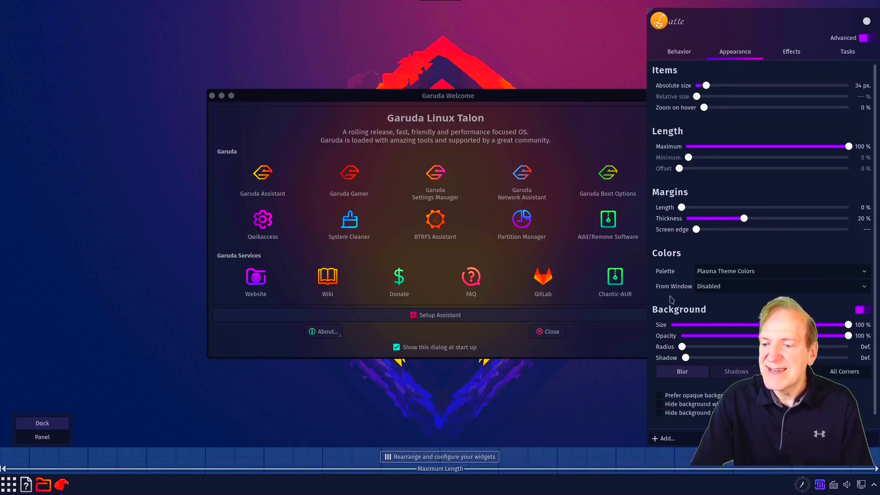
drag(705, 85, 794, 85)
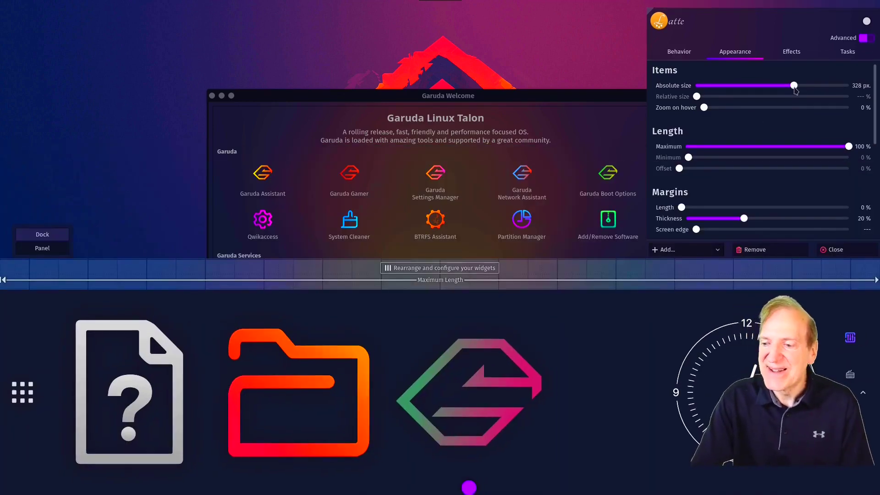
click(745, 85)
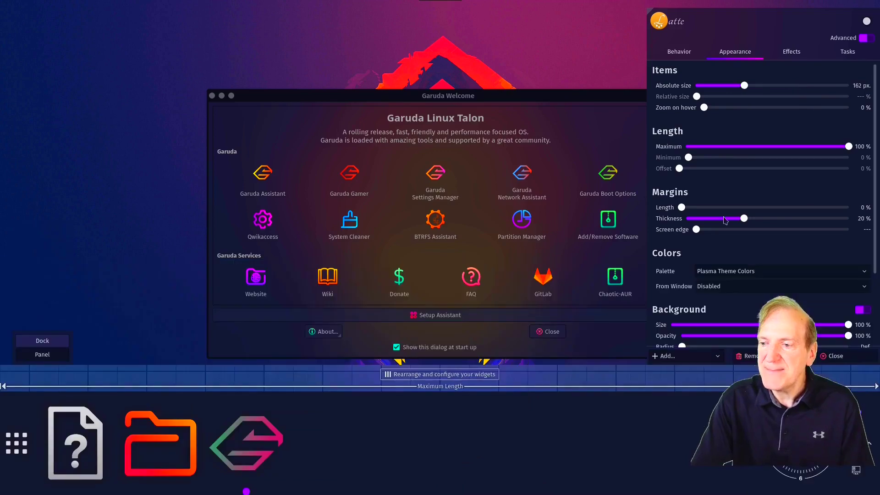
click(727, 86)
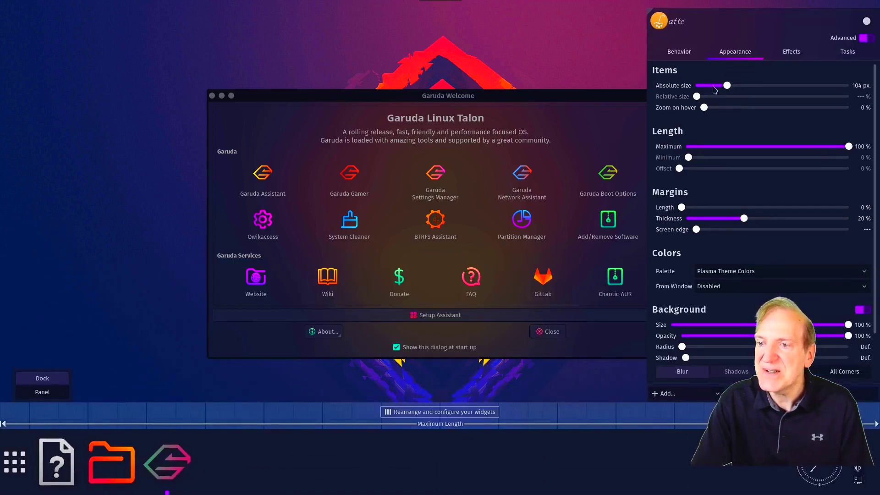
click(713, 87)
Review the dock's effects, tasks and behavior settings, and close the dock editor.
click(791, 52)
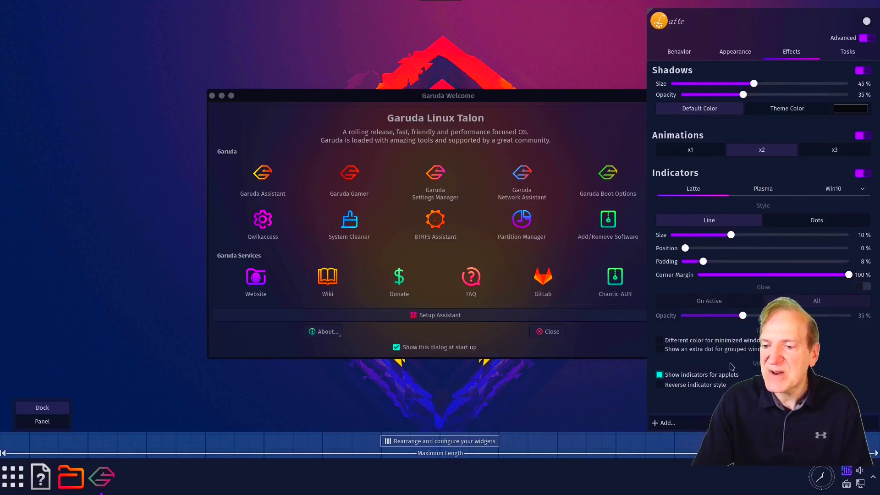
click(848, 52)
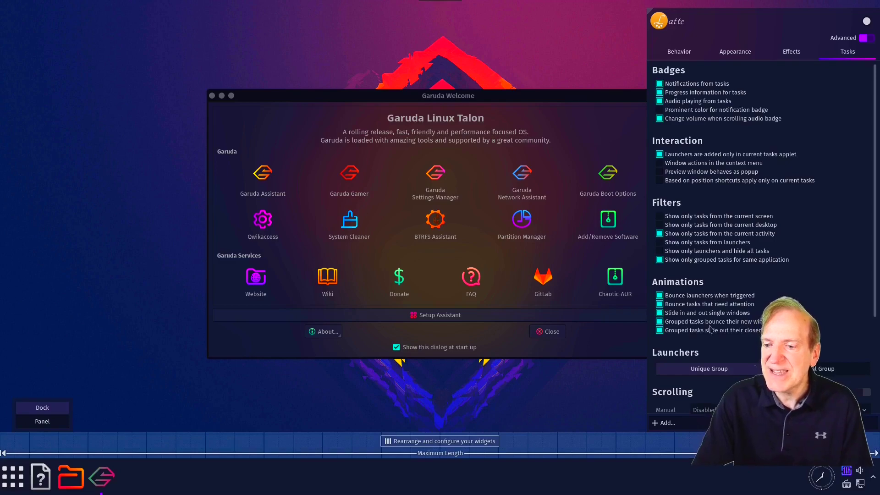
click(691, 54)
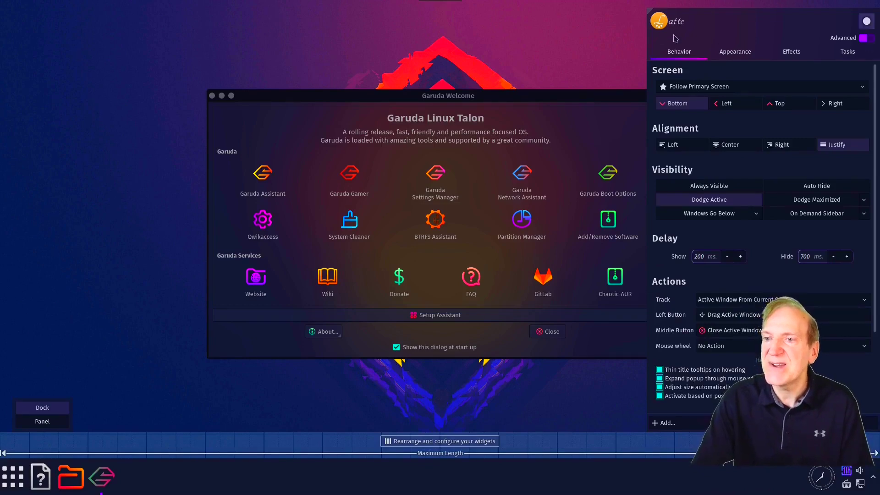
key(Escape)
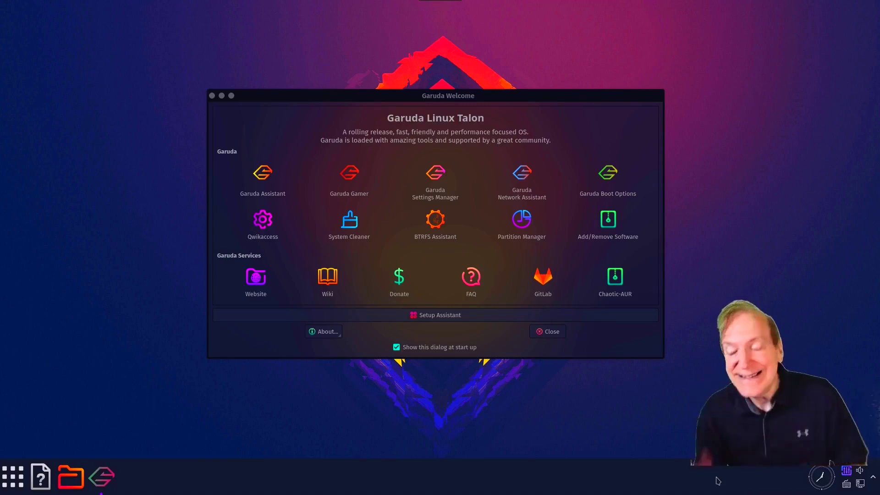
Add the Digital Clock widget to the dock, placing it just before the analog clock.
right_click(655, 476)
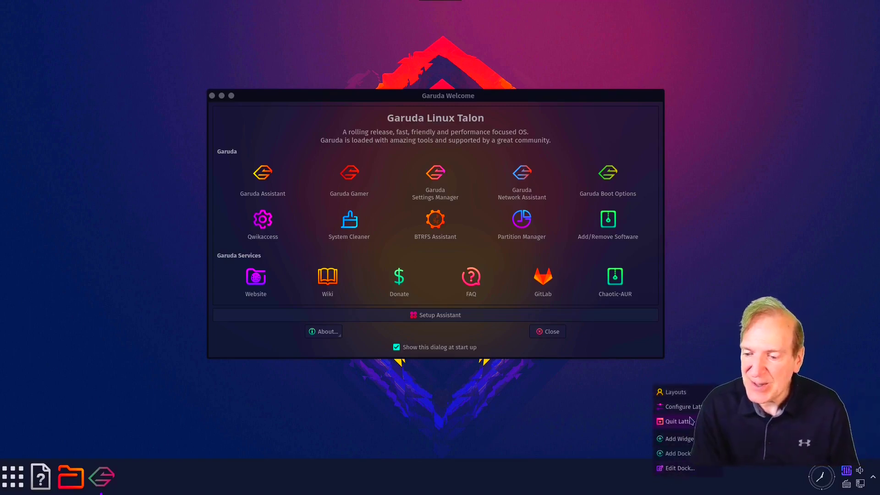
click(683, 439)
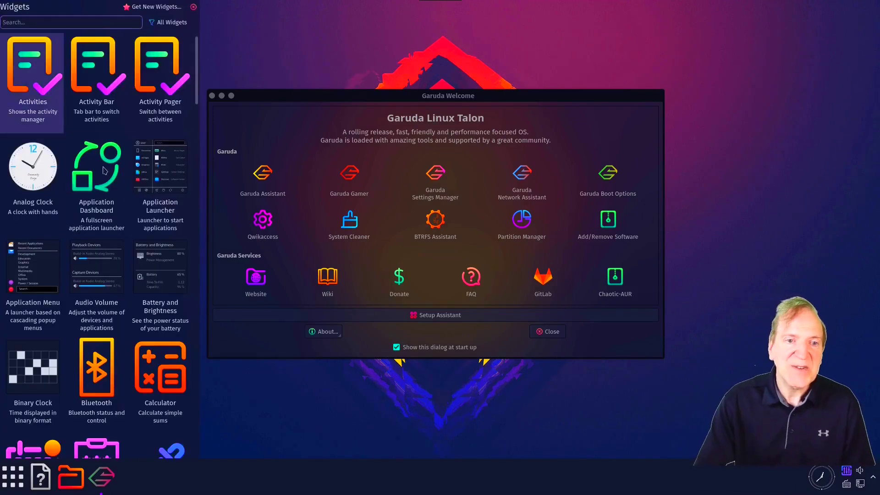
scroll(199, 88, down, 1)
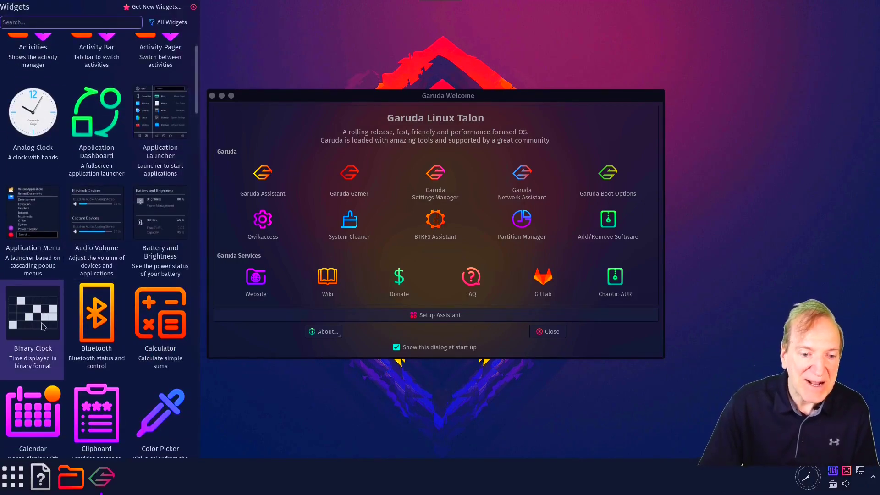
scroll(38, 332, down, 2)
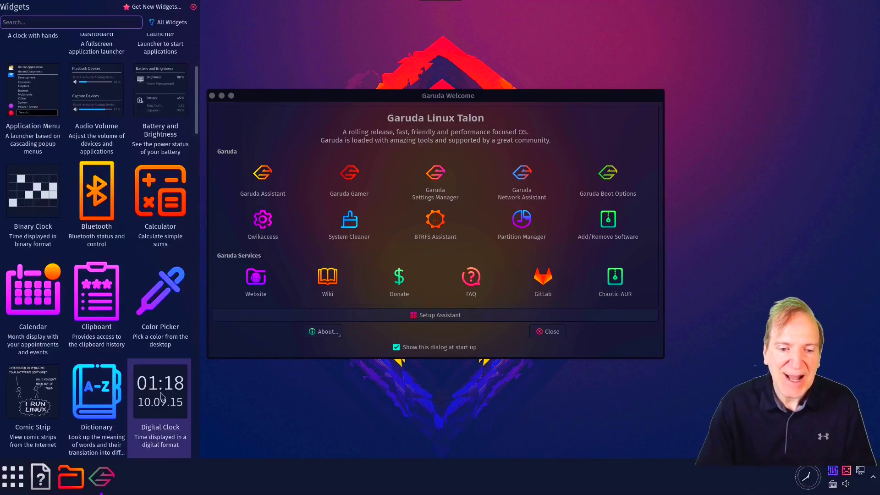
double_click(161, 395)
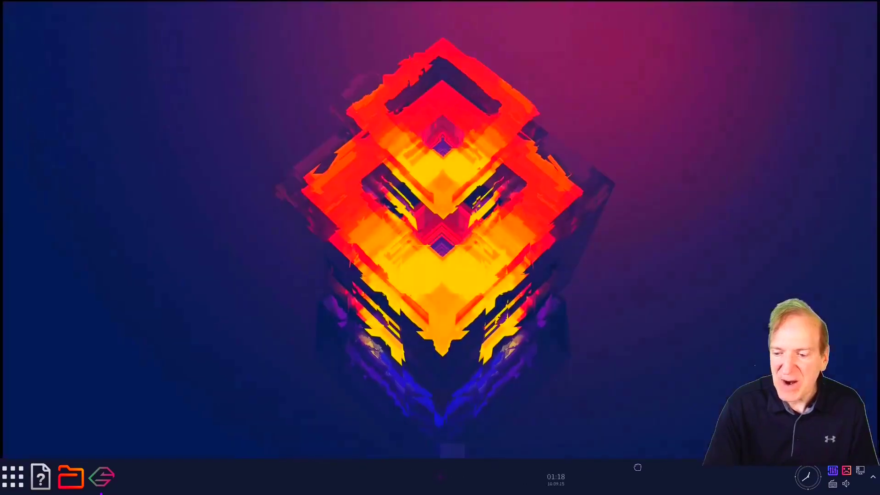
drag(718, 479, 765, 479)
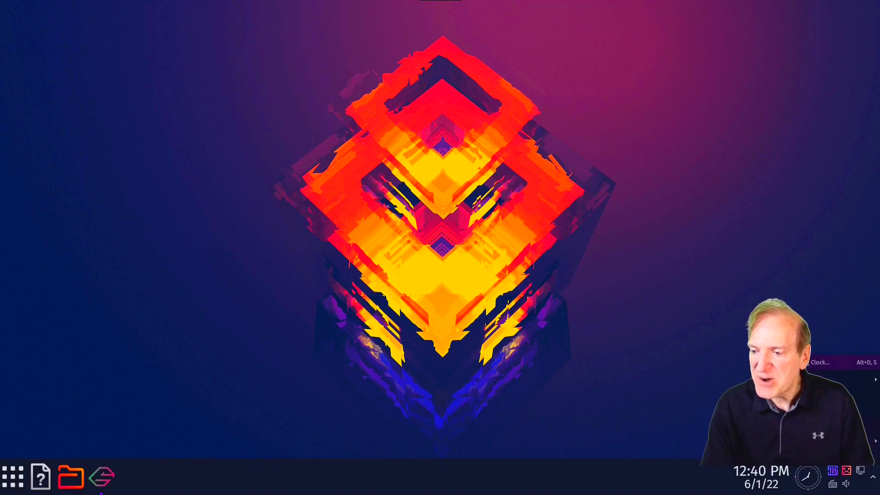
Open the dock for editing and remove the analog clock widget from it.
right_click(705, 472)
click(706, 469)
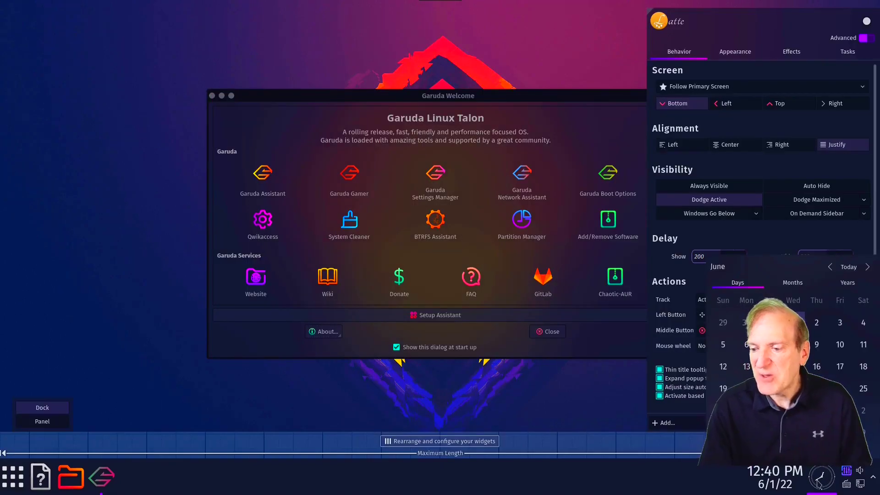
right_click(820, 483)
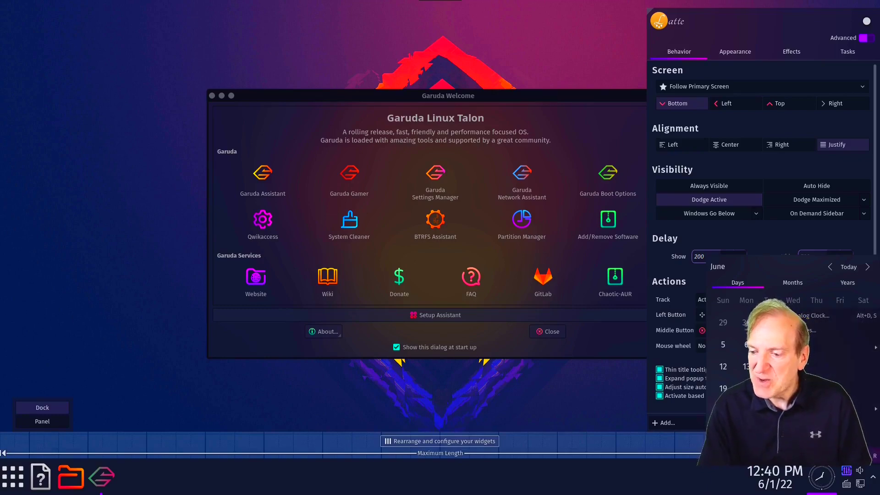
click(820, 403)
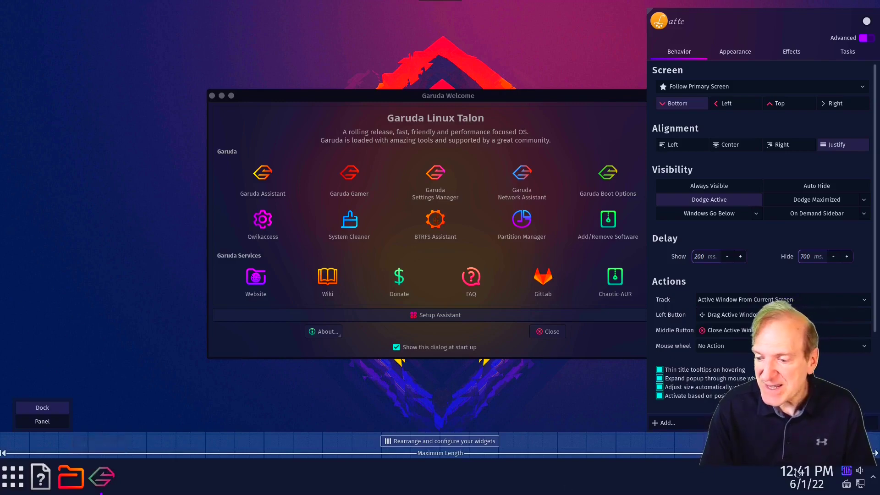
Rearrange the dock's widgets so the digital clock sits at the far right end, and close the dock editor.
click(473, 442)
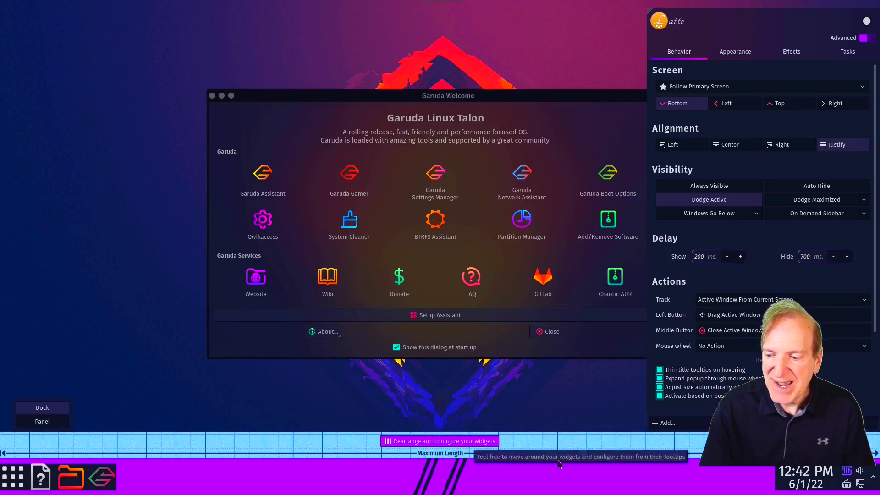
drag(777, 479, 873, 476)
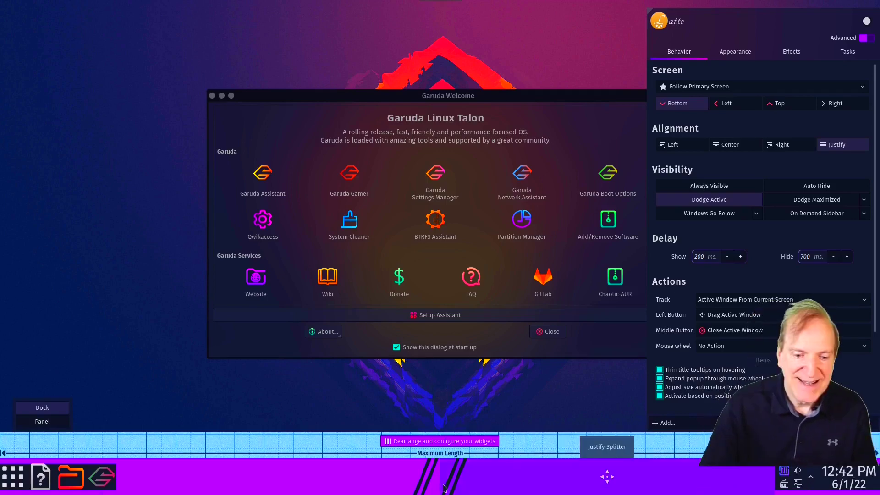
click(51, 415)
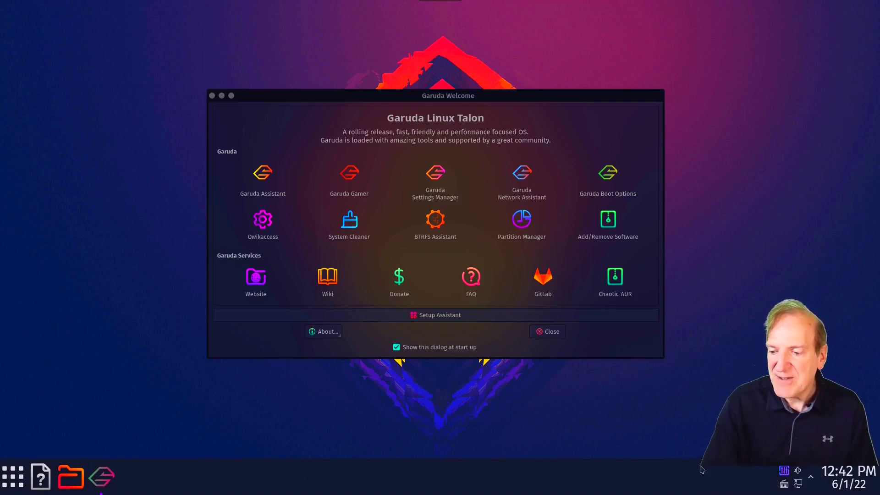
Add the Show Desktop widget to the dock just after the digital clock, test it, and close the widget list.
right_click(515, 476)
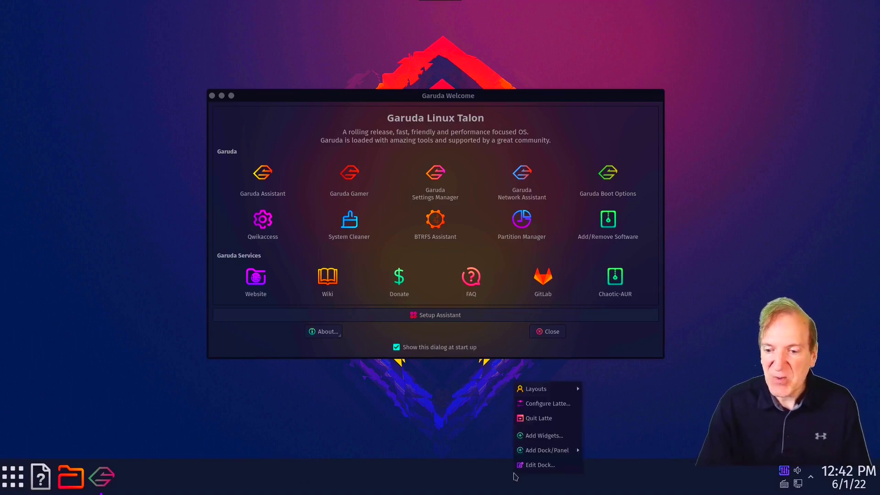
click(553, 439)
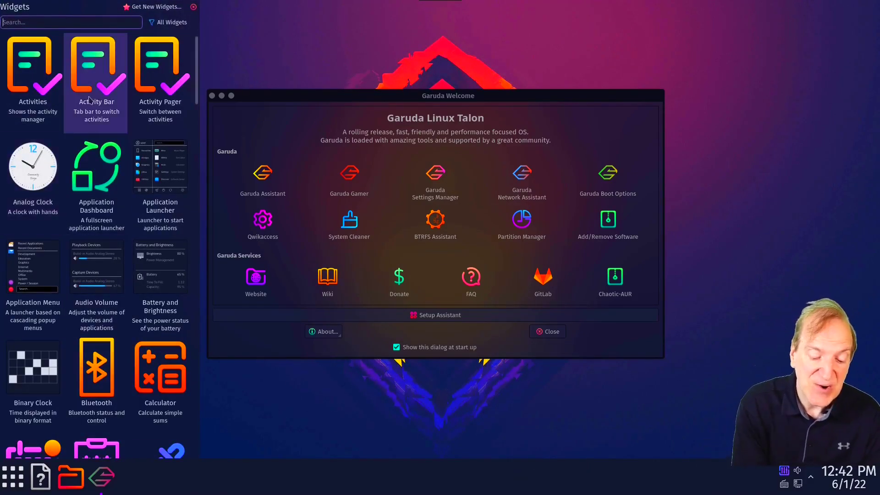
text(show )
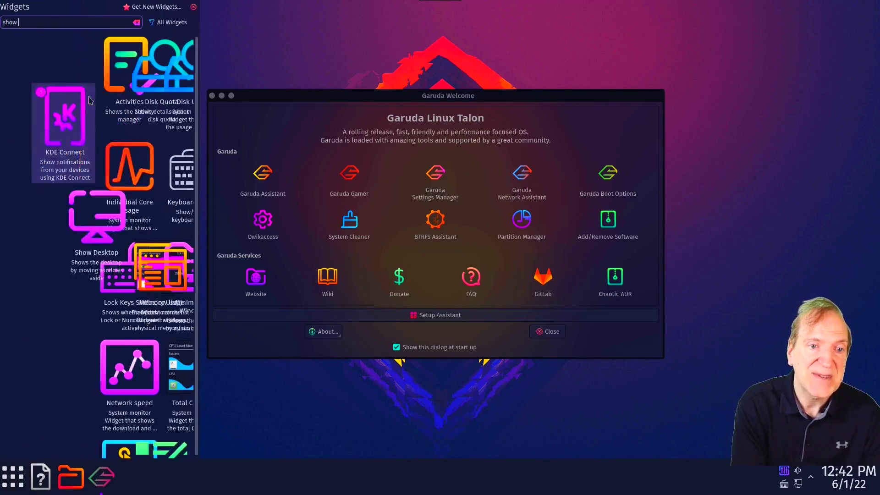
text(desk)
drag(21, 72, 866, 469)
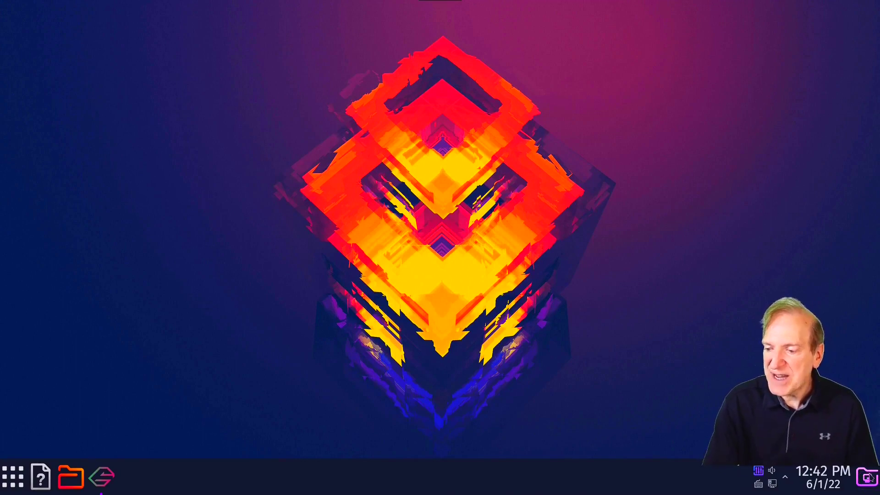
click(867, 477)
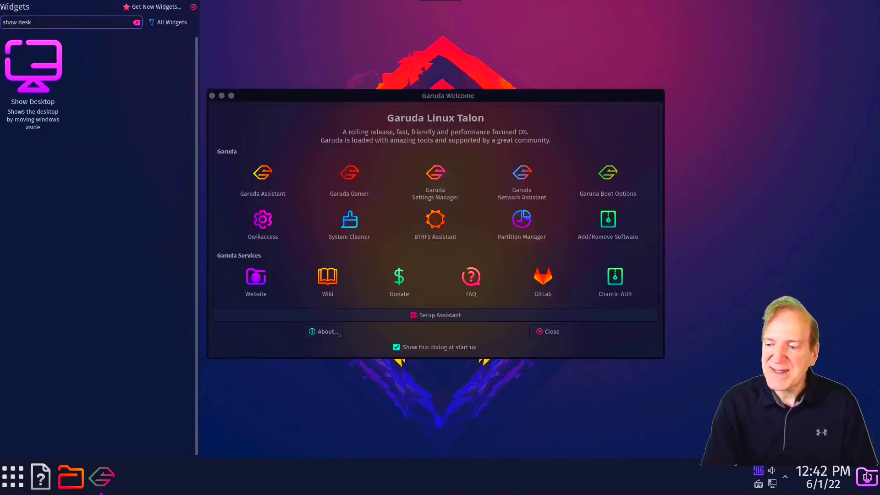
click(193, 8)
Open the Dolphin file manager and arrange its window beside the Garuda Welcome window, partly overlapping it.
drag(434, 96, 378, 67)
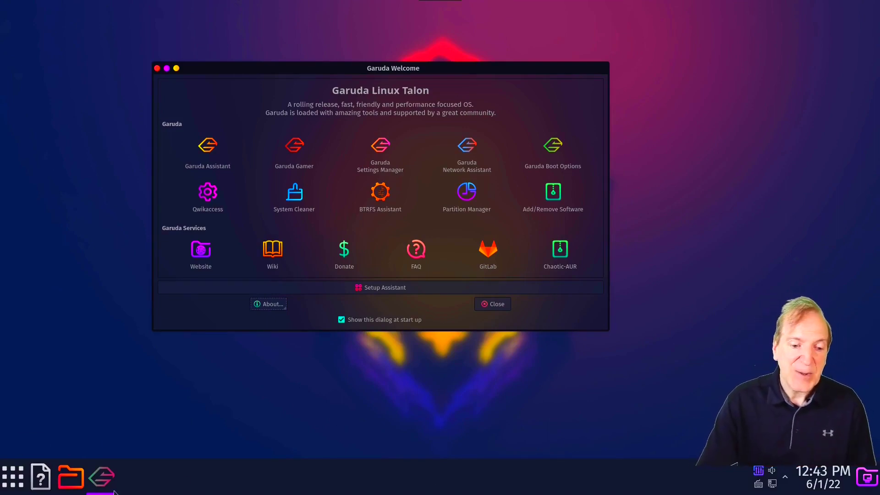
click(67, 481)
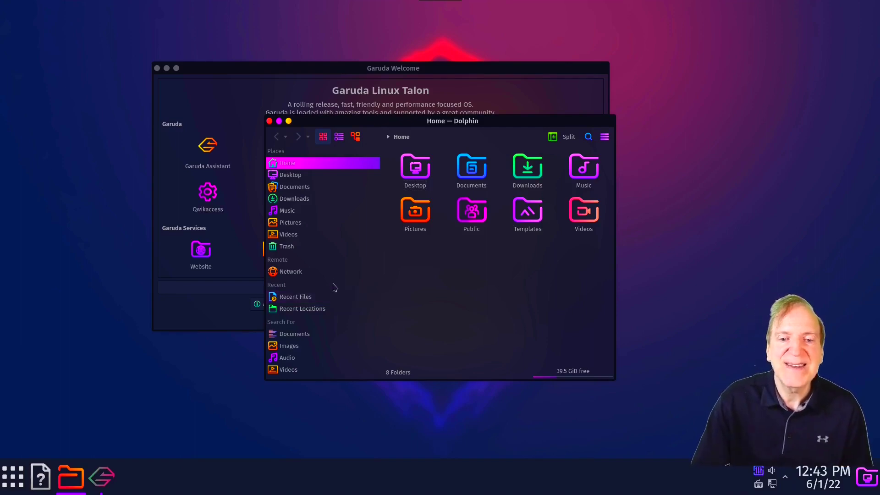
drag(398, 123, 537, 102)
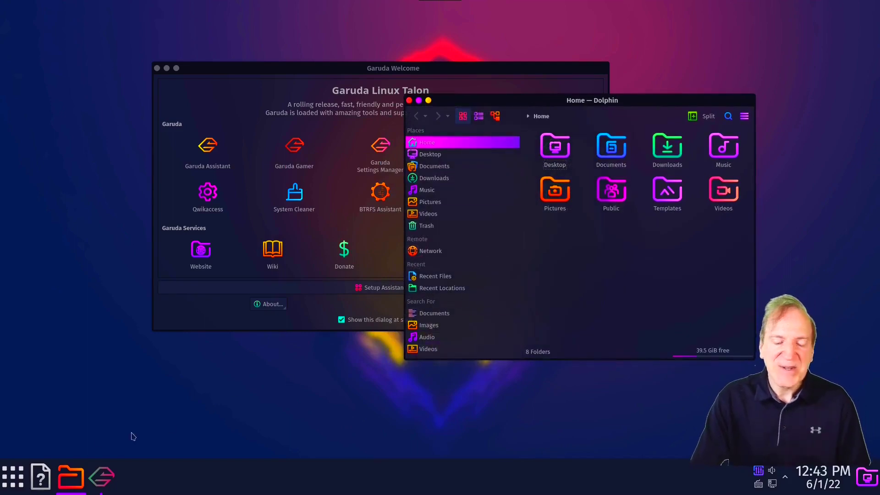
Examine the installed applications in the launcher's categories, from Favorites and BlackArch through Multimedia and Settings to Utilities.
click(16, 484)
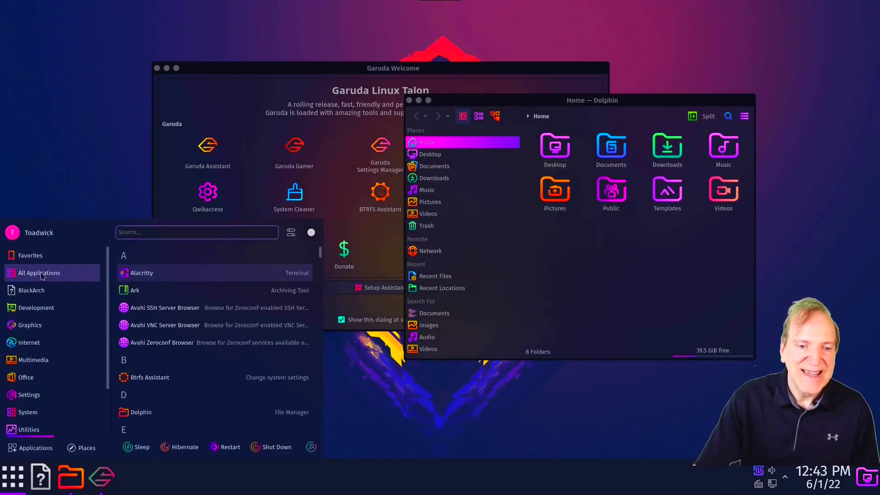
mouse_move(31, 402)
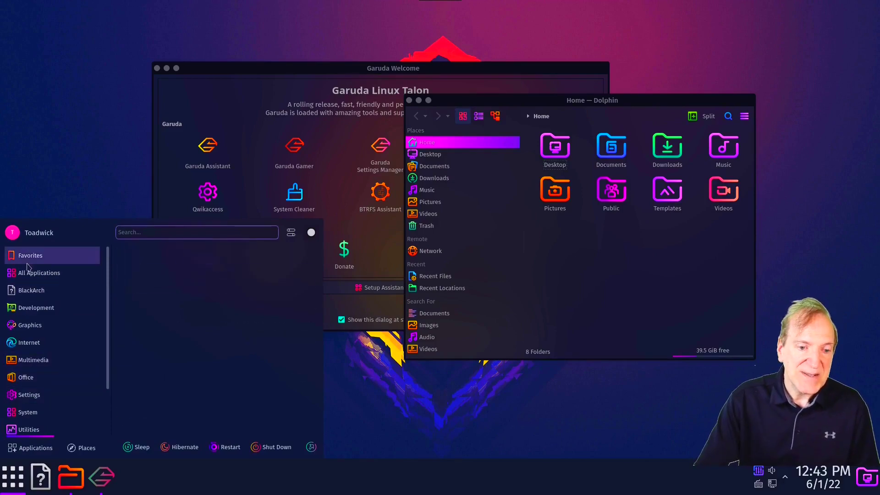
mouse_move(28, 295)
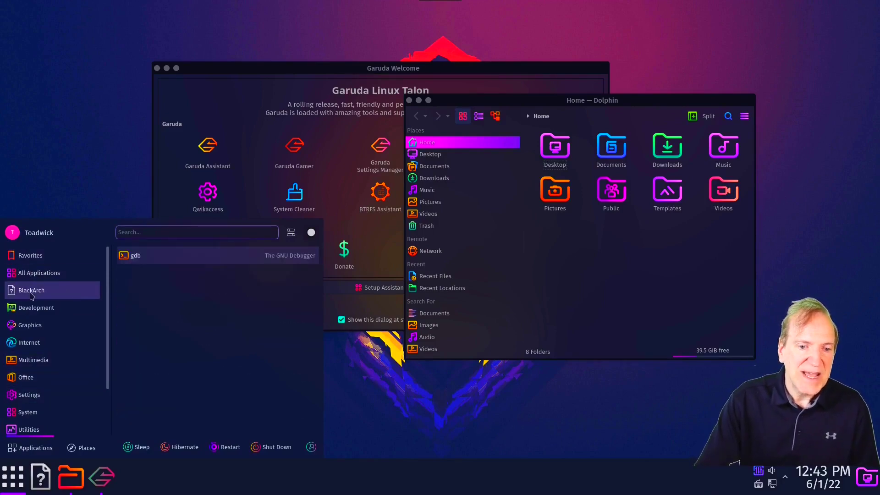
mouse_move(33, 312)
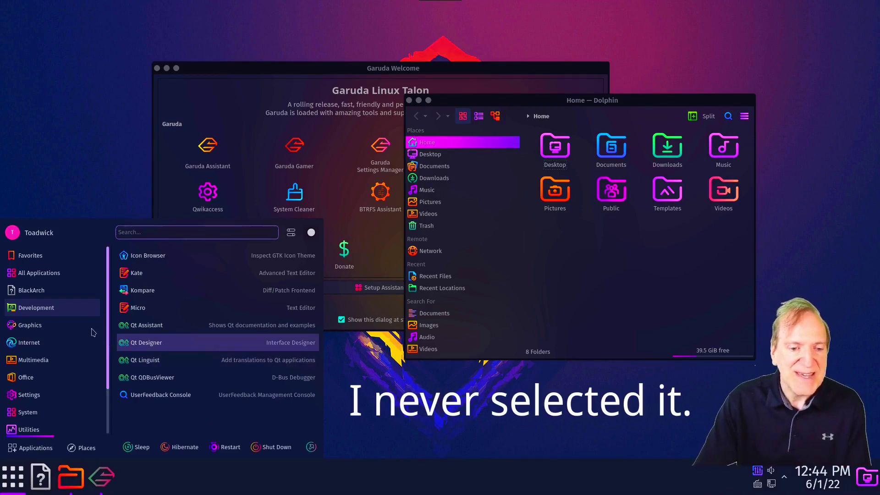
mouse_move(64, 325)
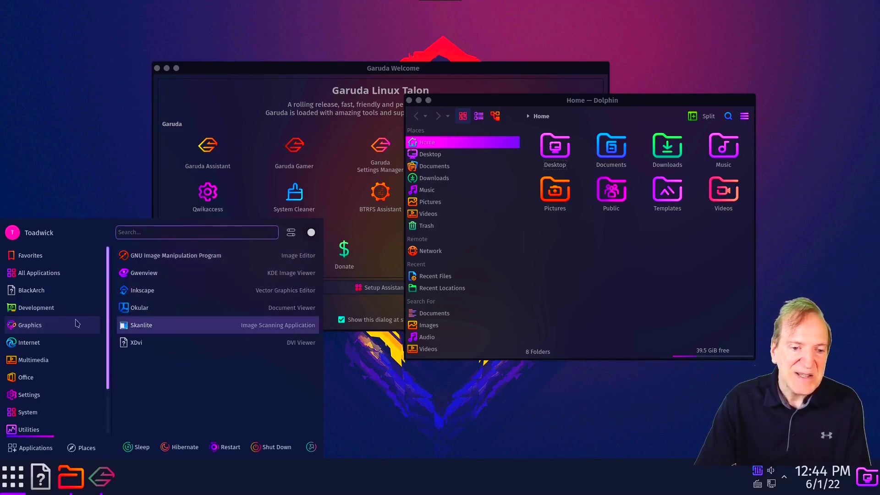
mouse_move(46, 345)
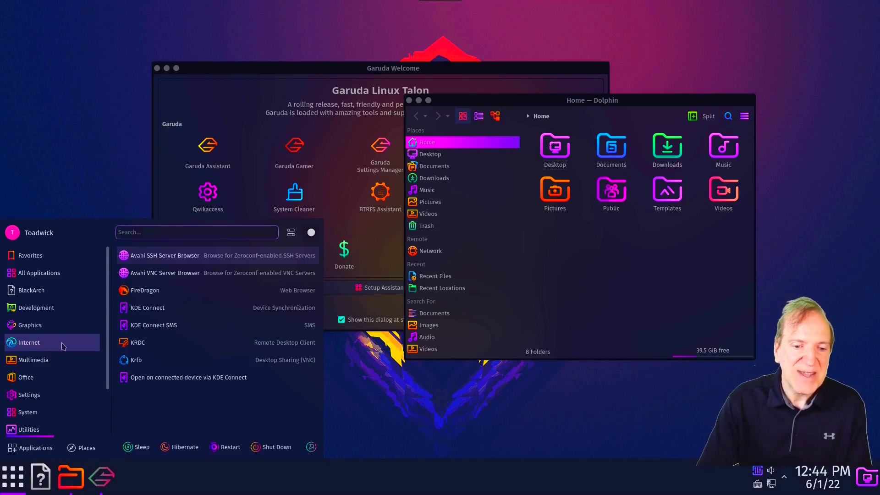
mouse_move(41, 360)
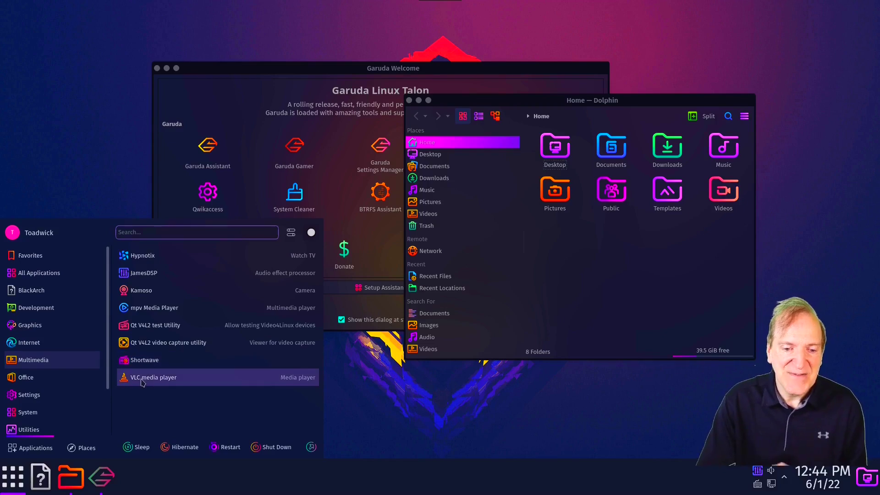
mouse_move(27, 377)
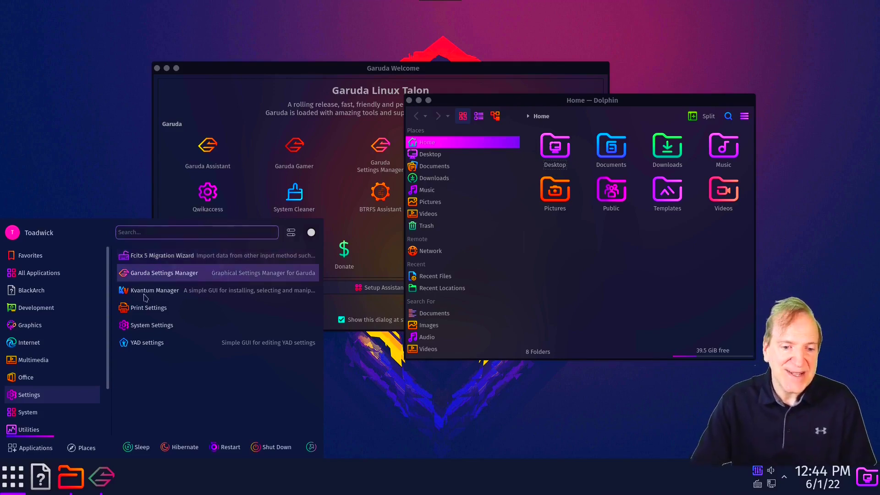
mouse_move(33, 434)
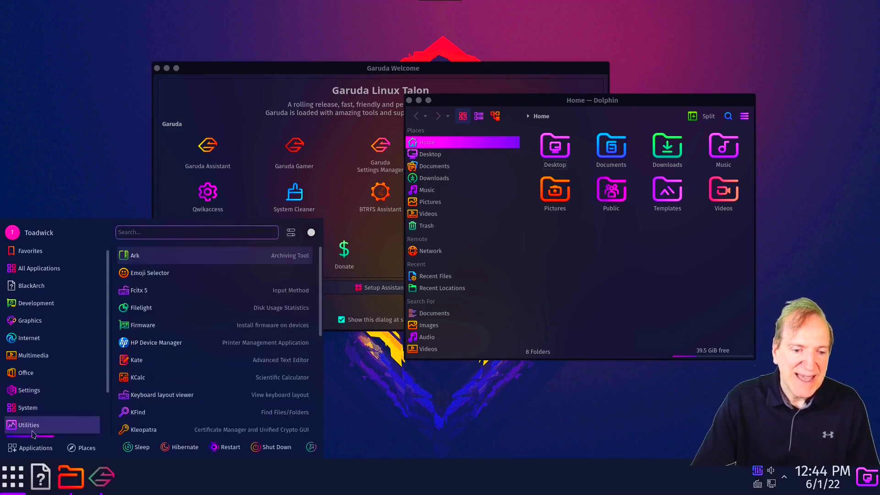
scroll(38, 424, down, 2)
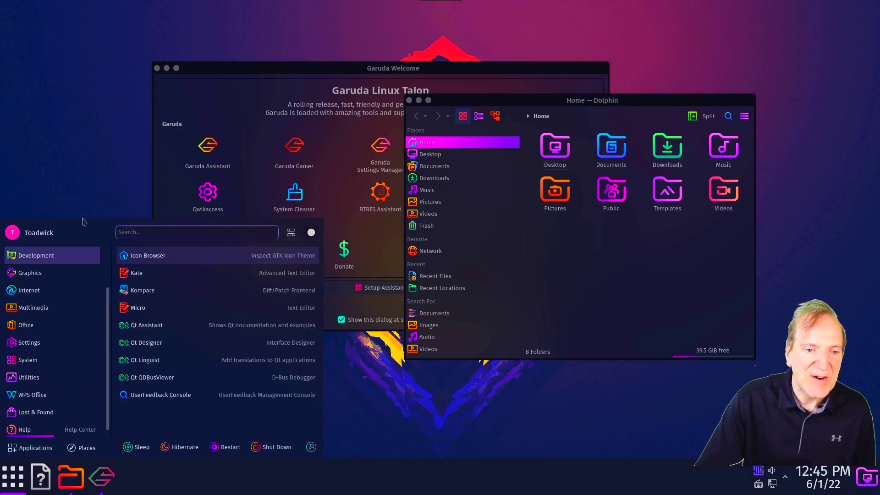
Open Garuda Gamer from Garuda Welcome, review its Gamer, Games and Emulators software lists, and close it.
click(414, 69)
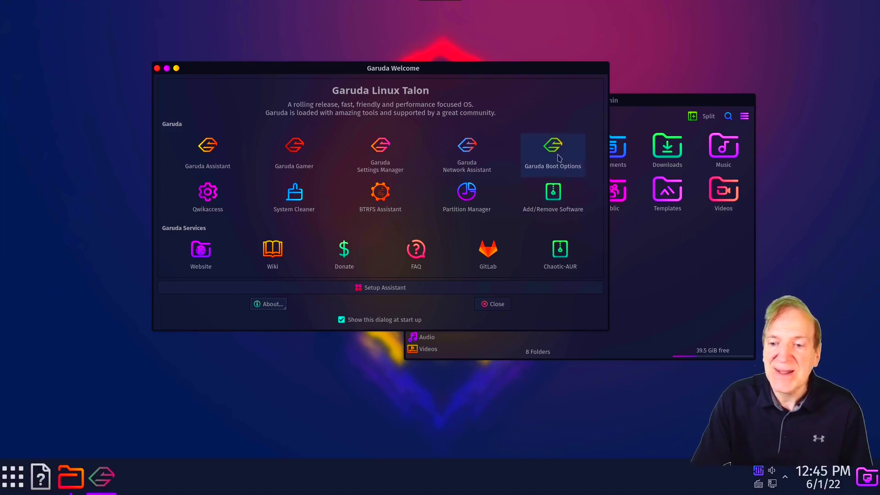
click(295, 153)
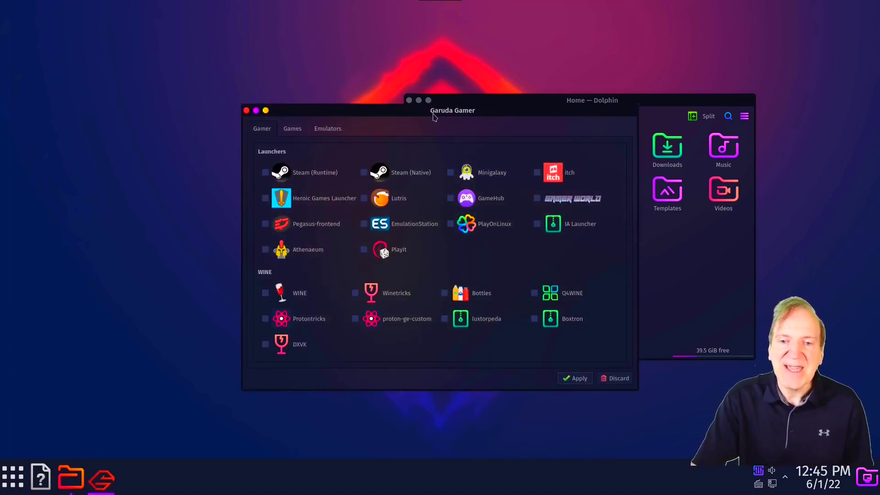
drag(431, 117, 356, 60)
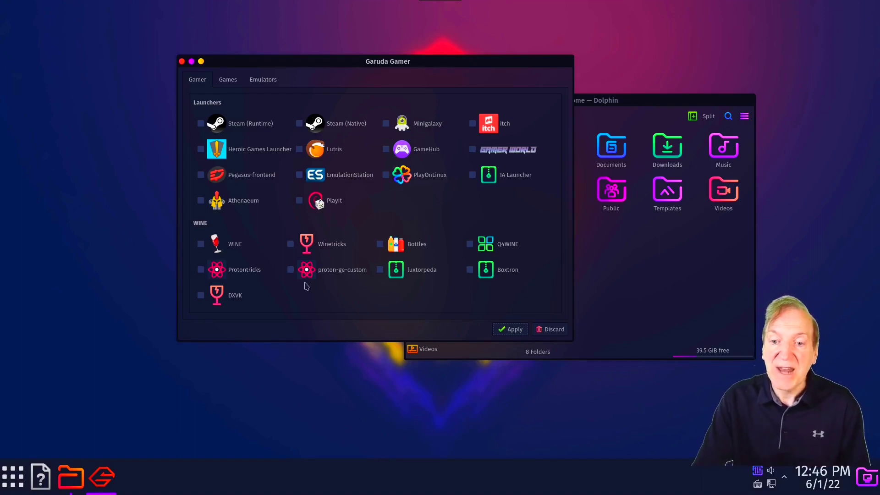
scroll(431, 259, down, 1)
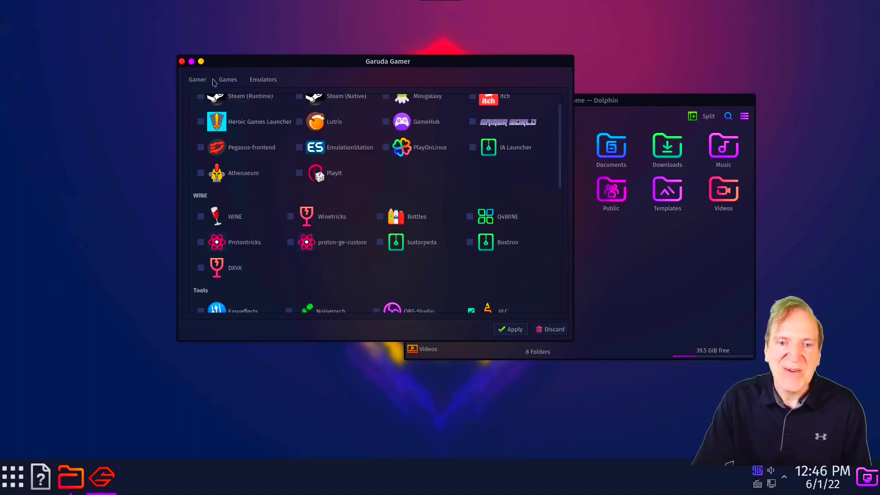
click(225, 81)
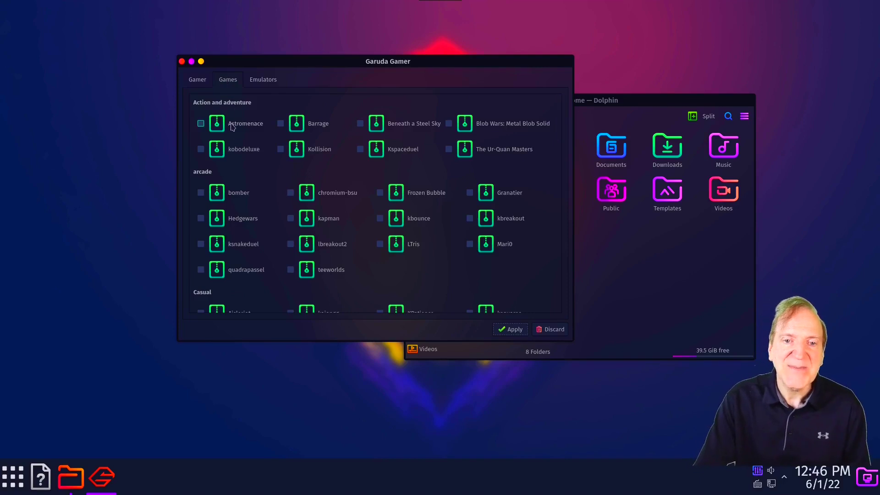
scroll(463, 216, down, 6)
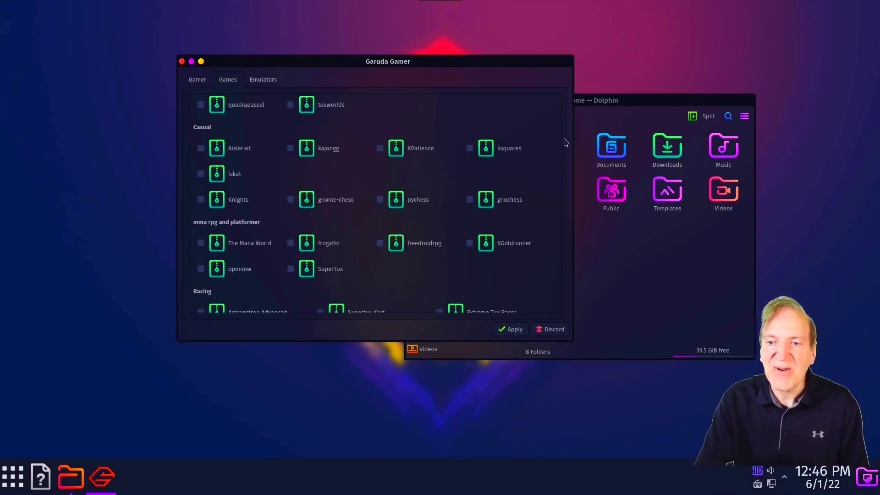
drag(560, 162, 563, 115)
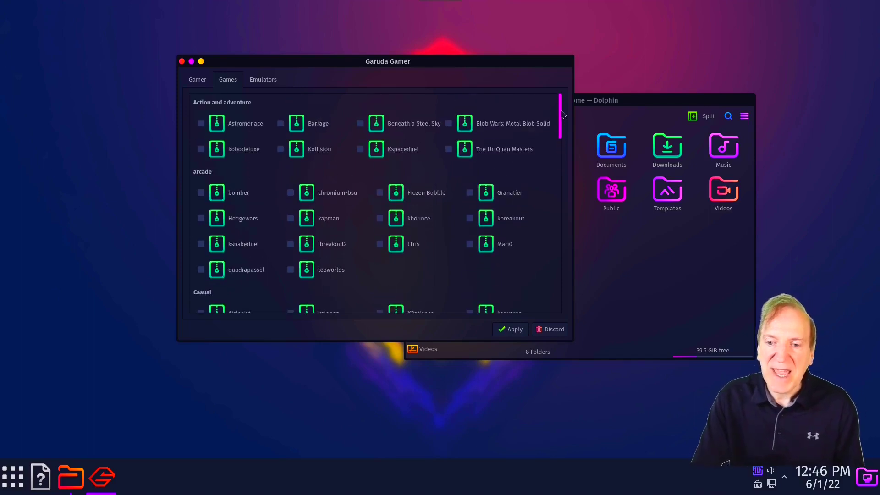
click(263, 81)
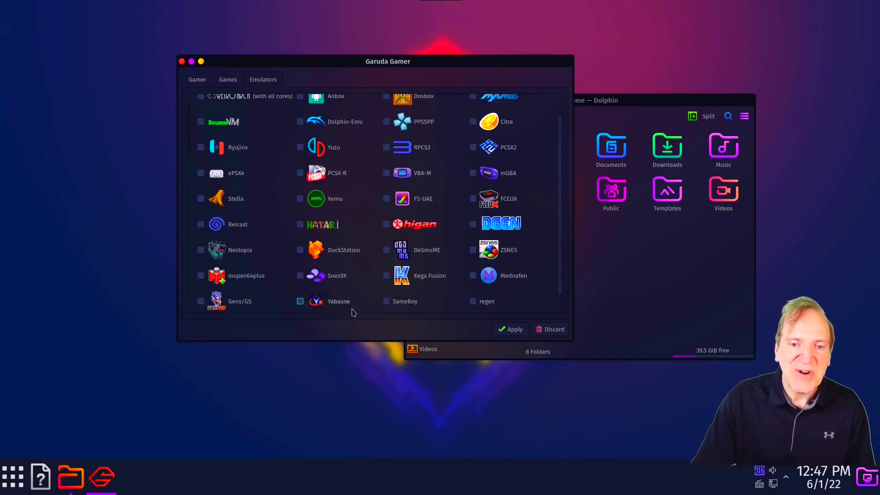
scroll(356, 308, down, 1)
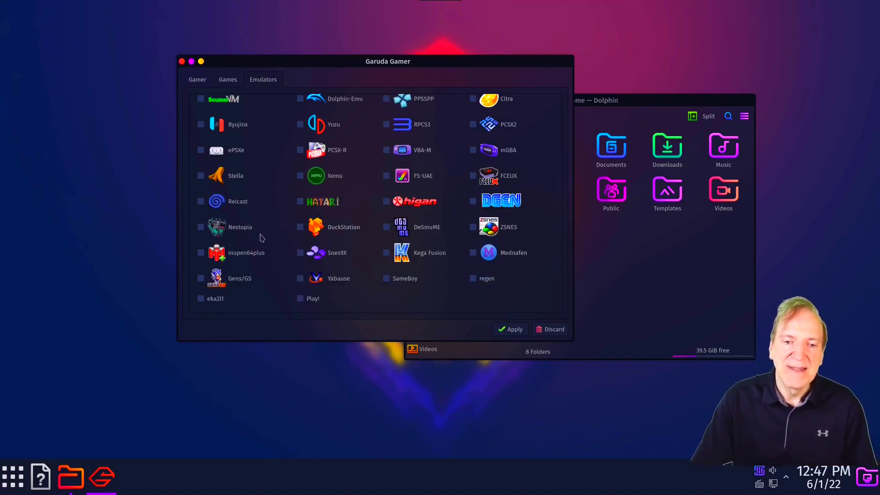
scroll(414, 226, up, 3)
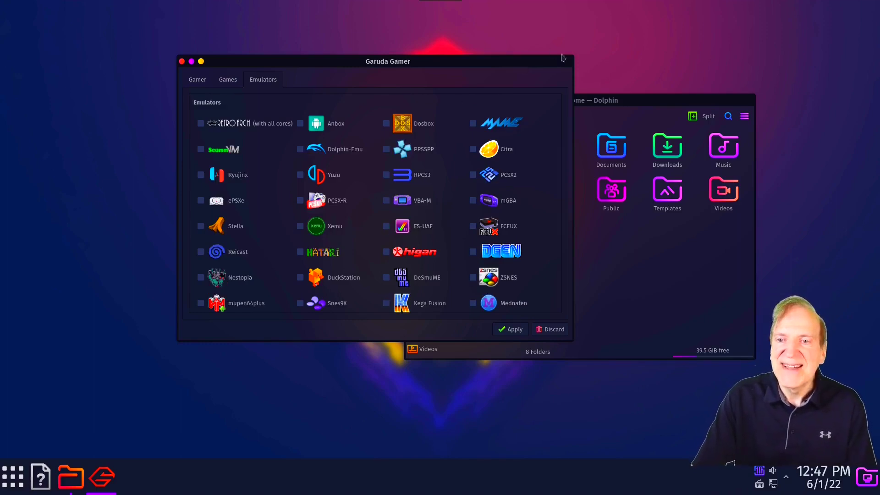
click(182, 62)
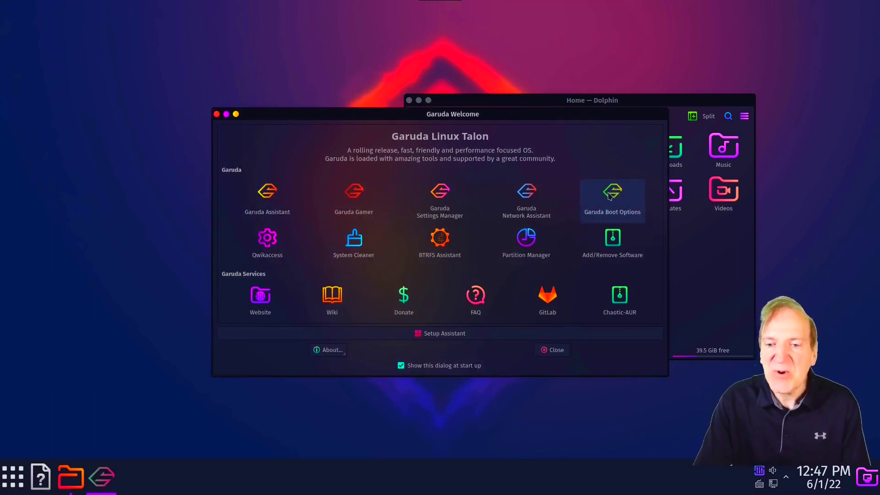
Open Add/Remove Software from Garuda Welcome, then move the Octopi window away from Dolphin and enlarge it.
click(608, 197)
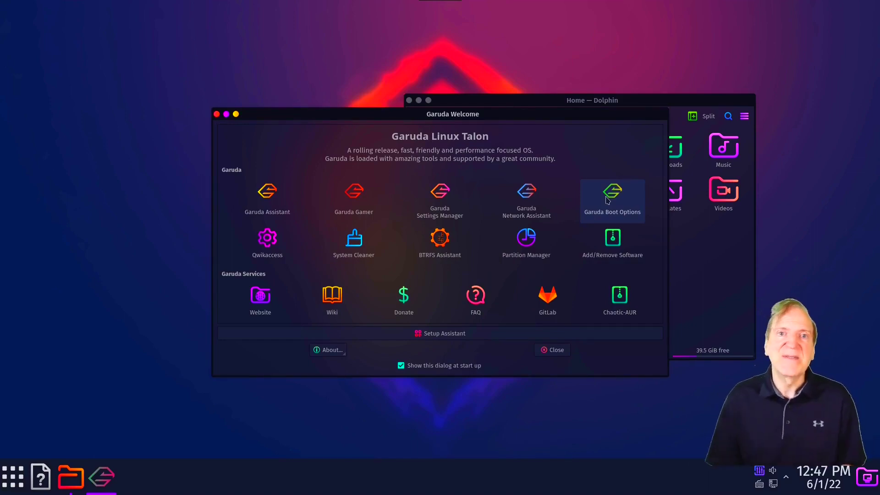
click(617, 243)
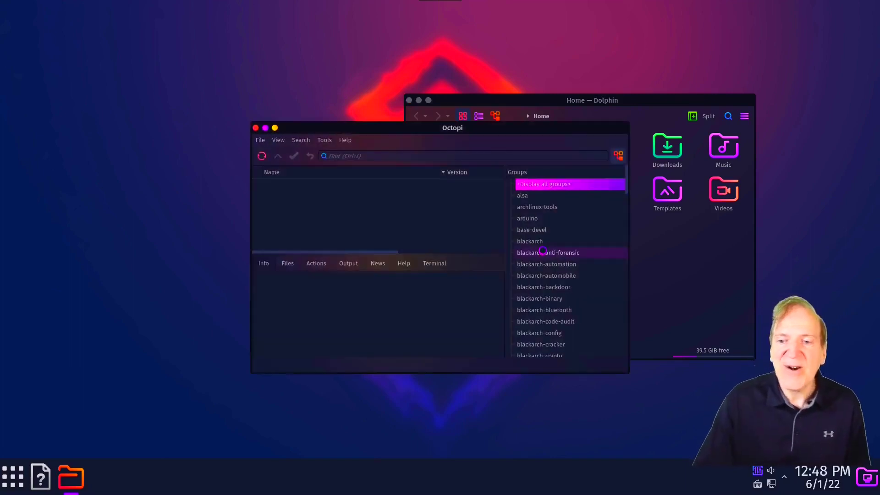
drag(444, 132, 327, 77)
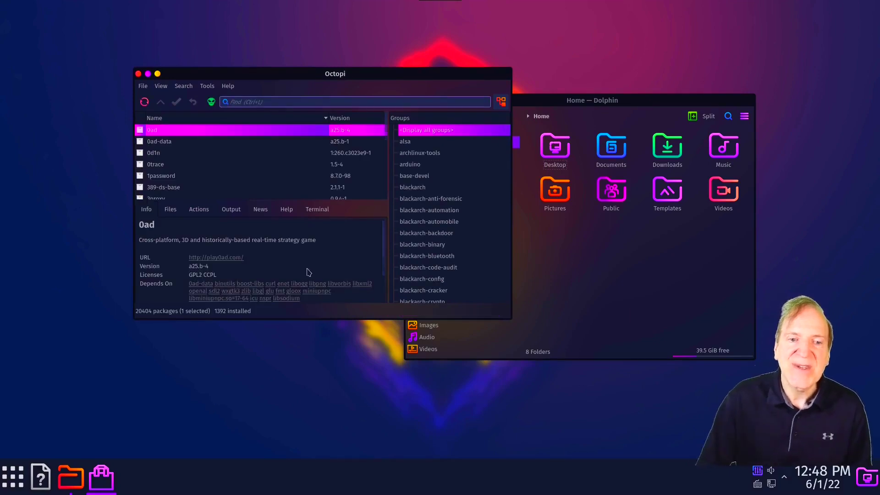
drag(508, 316, 622, 403)
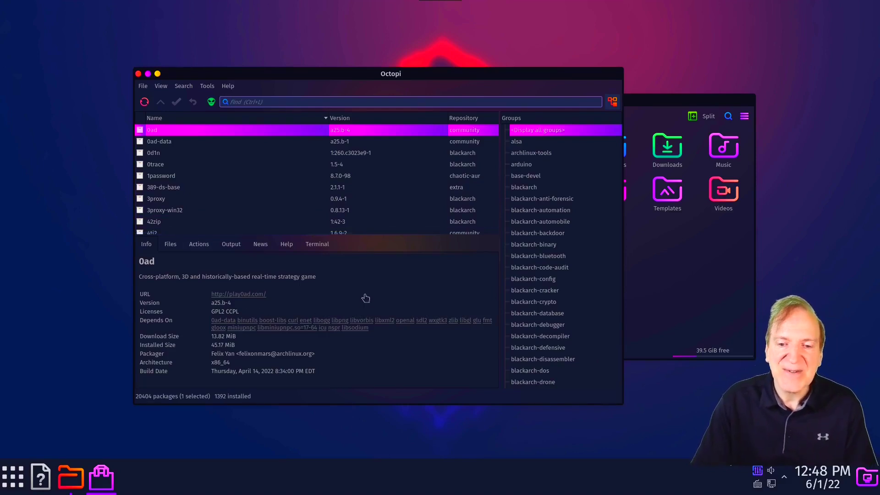
Search the Octopi package list for inkscape, view its package information, and clear the search.
click(259, 101)
text(inkscape)
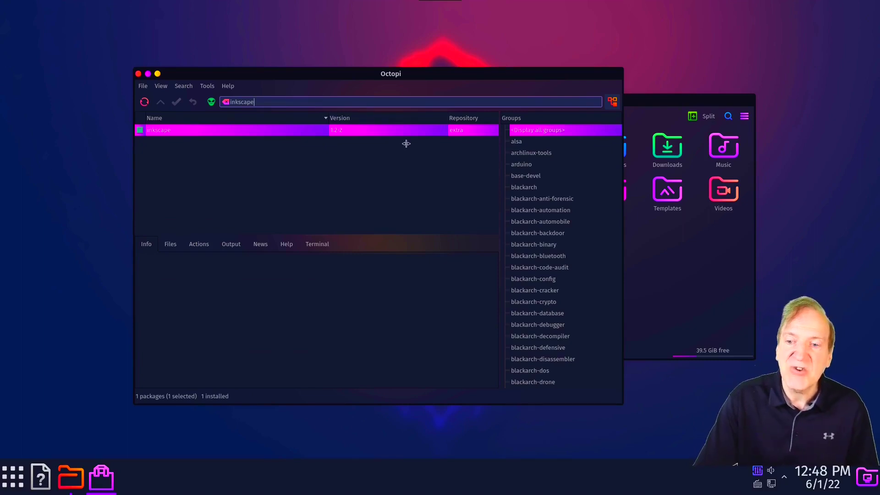
click(187, 153)
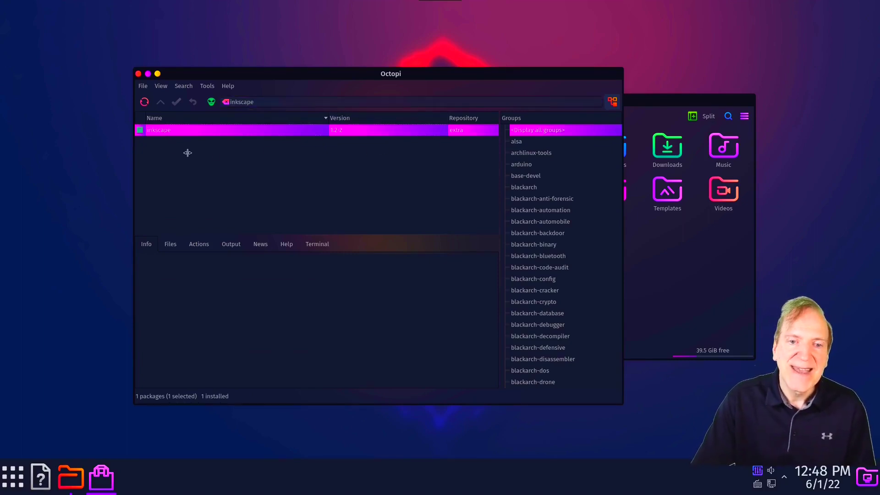
click(156, 130)
click(217, 102)
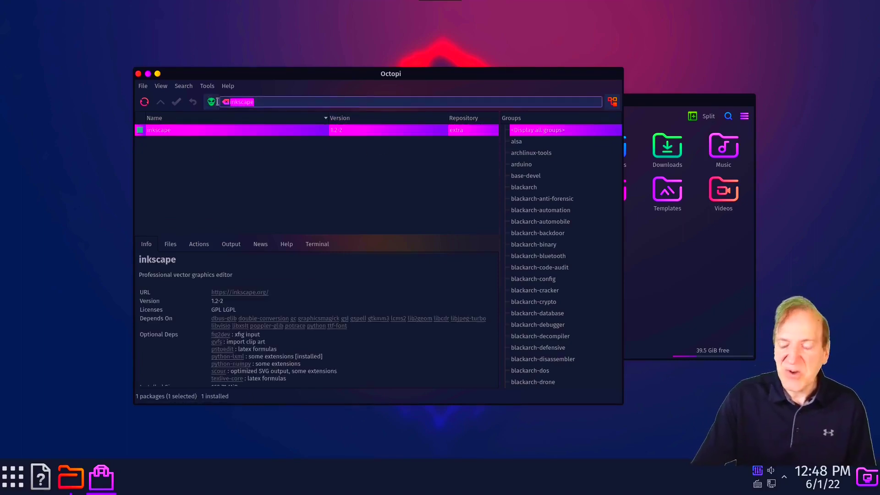
key(BackSpace)
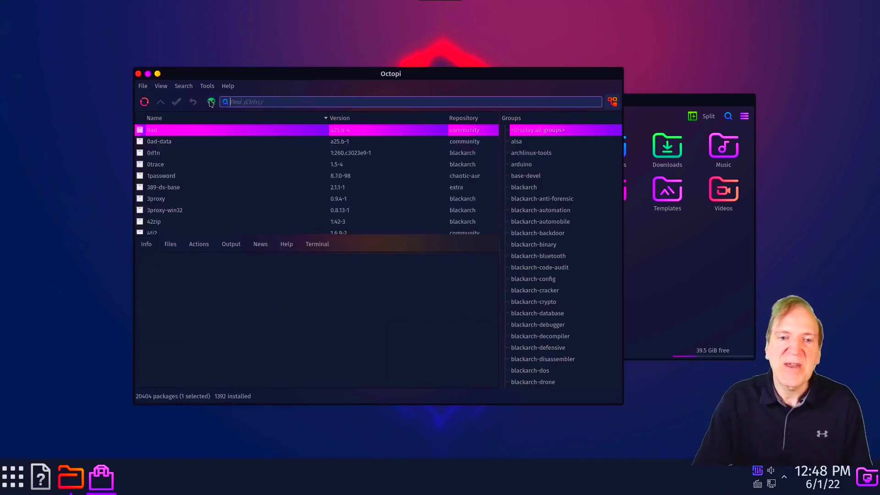
Review Octopi's file commands and its Package List, AUR and Backend options, leaving the options without saving.
click(143, 86)
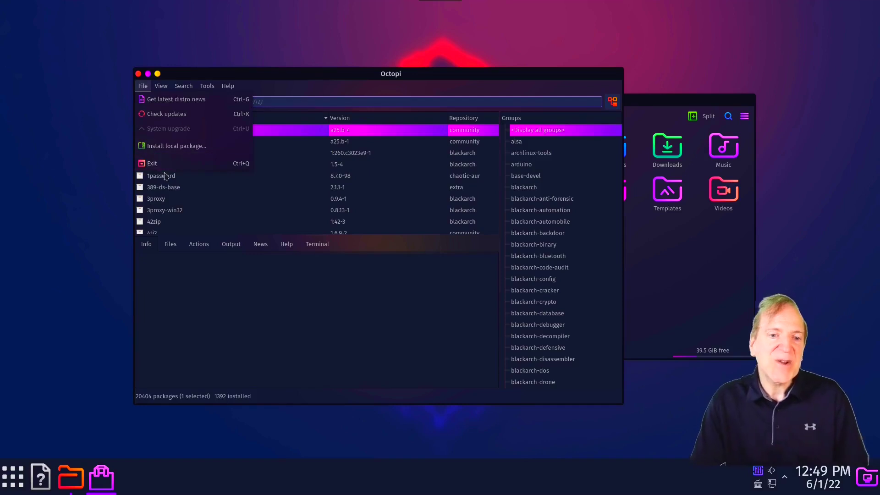
key(Escape)
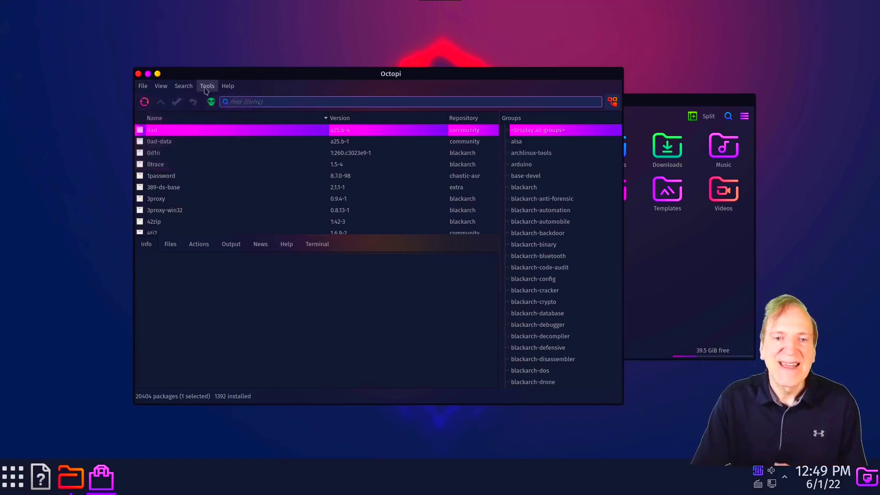
click(206, 89)
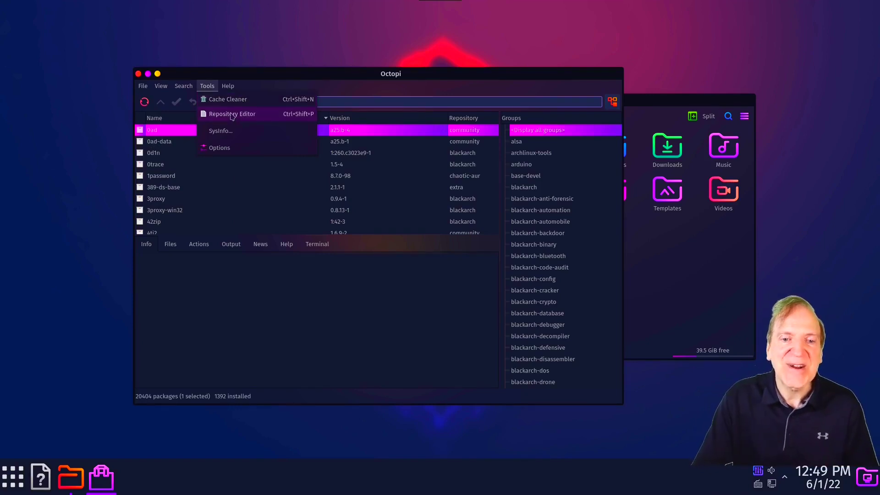
click(219, 147)
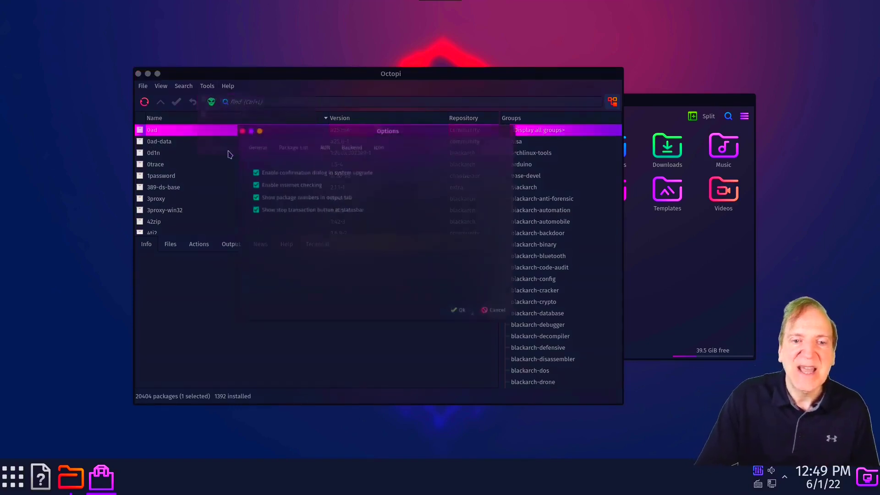
click(284, 143)
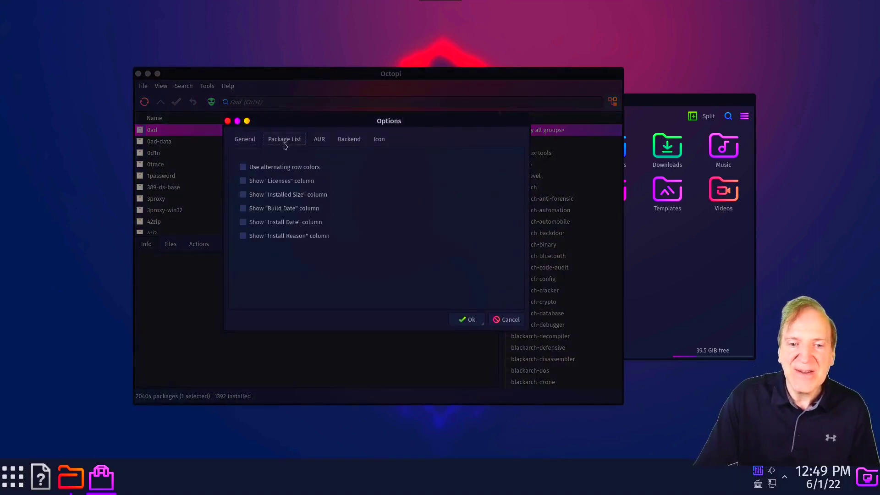
click(320, 140)
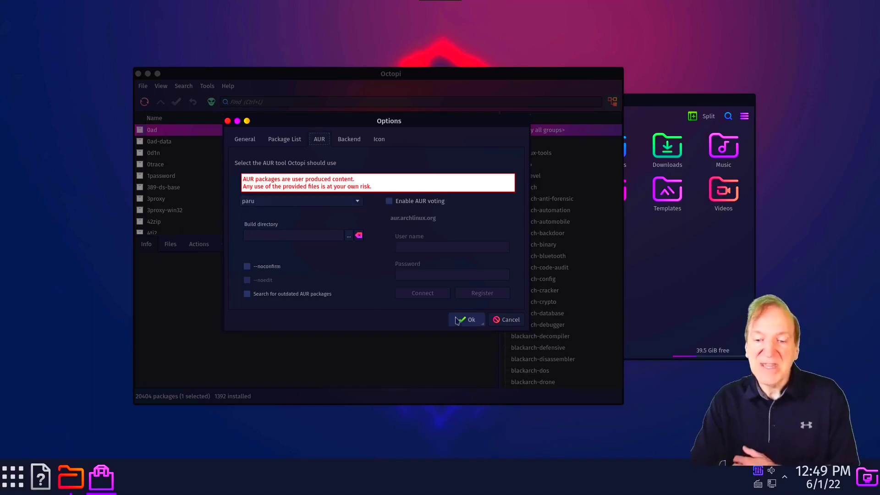
click(349, 140)
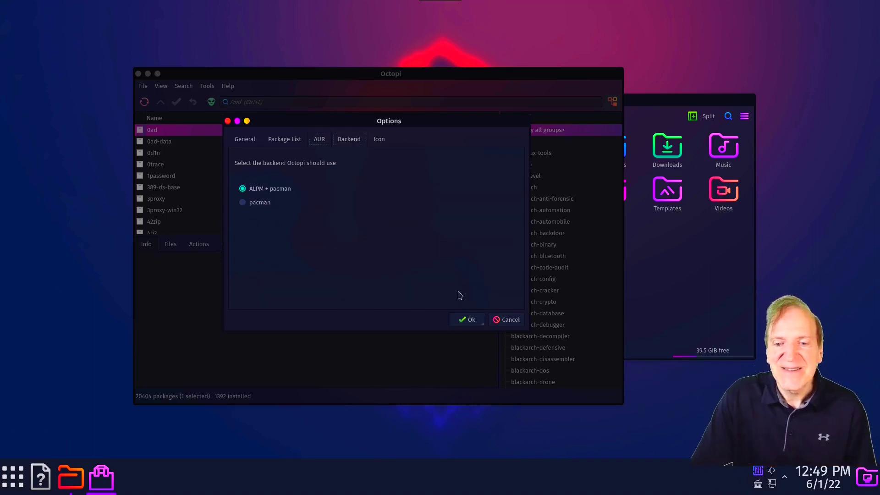
click(505, 320)
Browse the full package list briefly and close Octopi.
scroll(178, 198, down, 4)
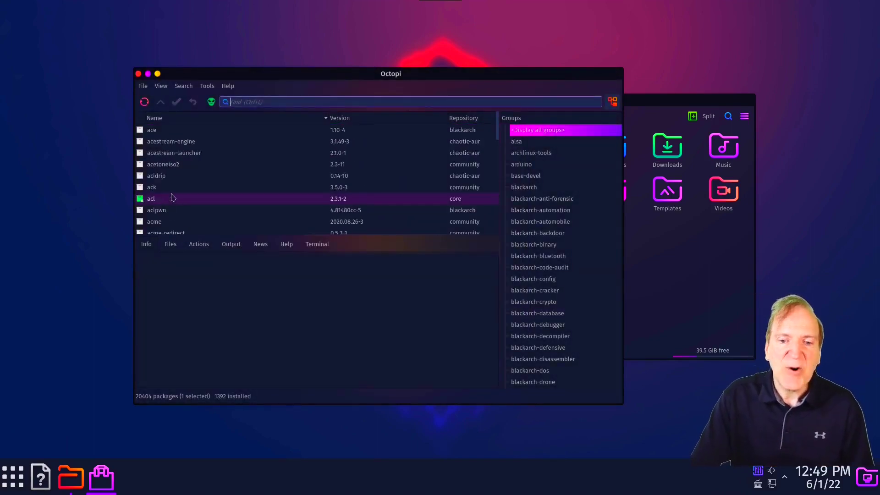
scroll(181, 198, up, 4)
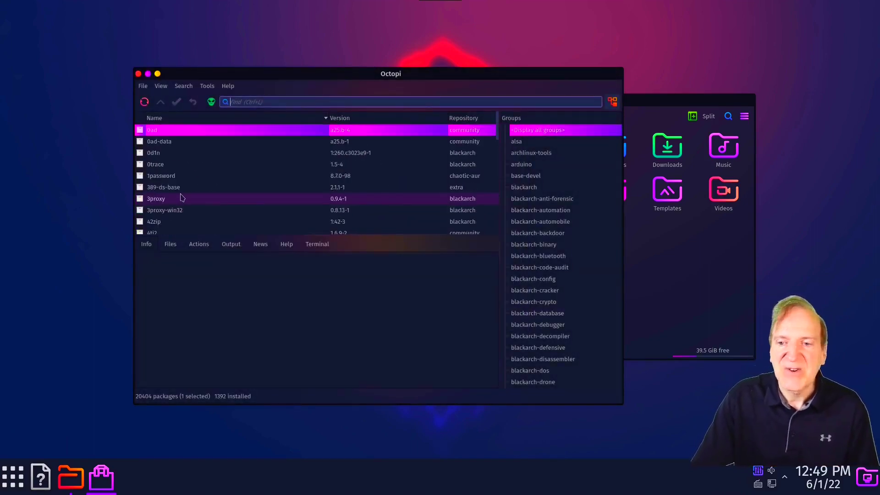
click(138, 74)
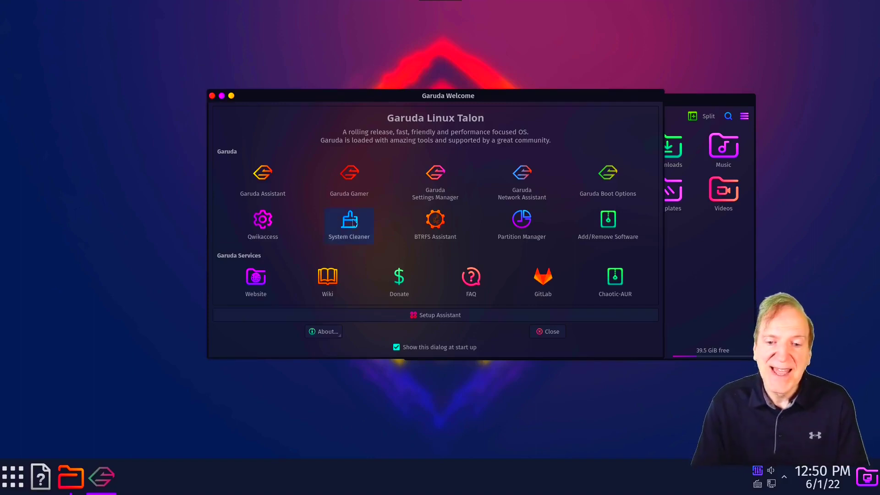
Review Garuda Welcome's remaining Garuda Services and Contact Us entries, and close Garuda Welcome.
scroll(396, 223, down, 3)
scroll(396, 223, down, 3)
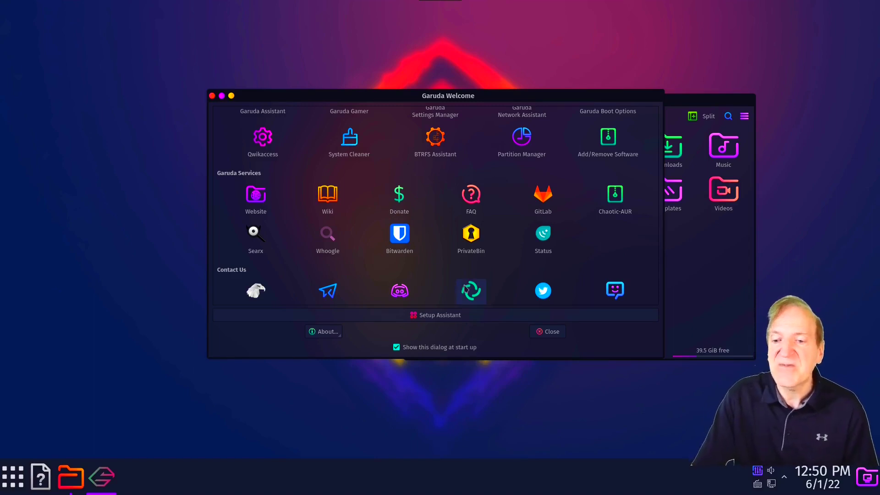
scroll(438, 264, up, 2)
scroll(437, 264, up, 1)
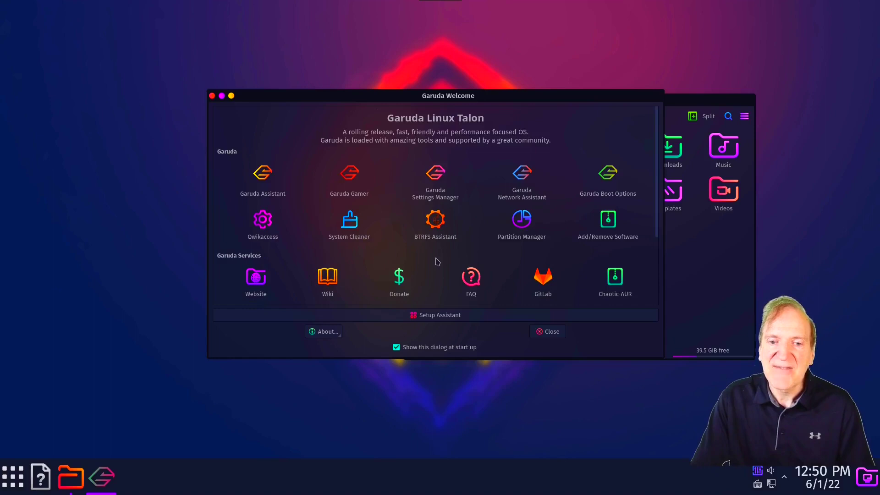
click(212, 96)
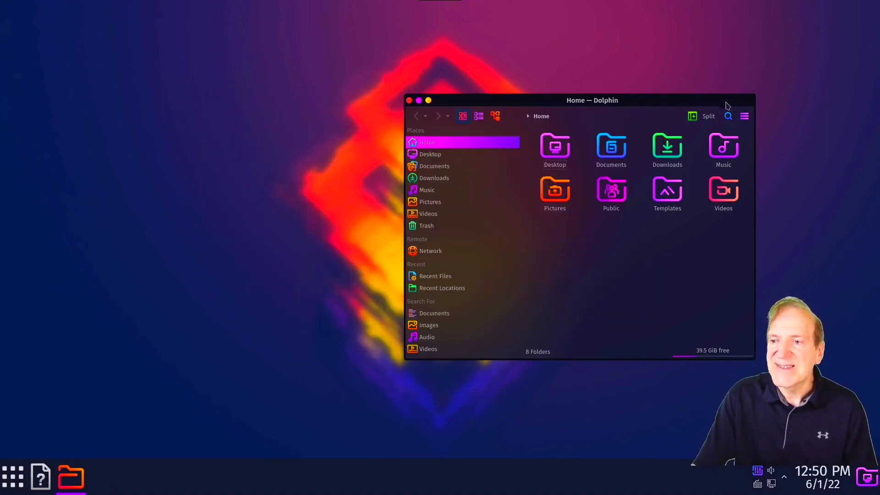
Open Garuda Settings Manager from the launcher's Settings category and move its window clear of the launcher.
key(super)
mouse_move(44, 355)
mouse_move(28, 377)
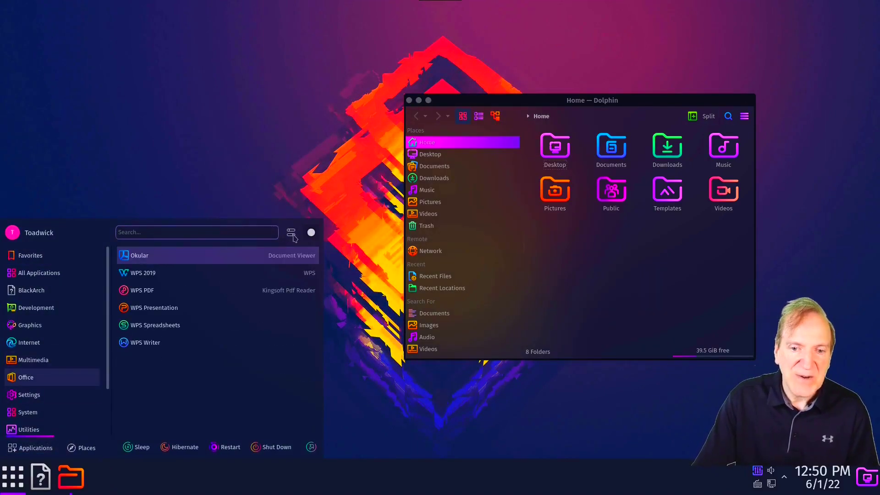
mouse_move(55, 395)
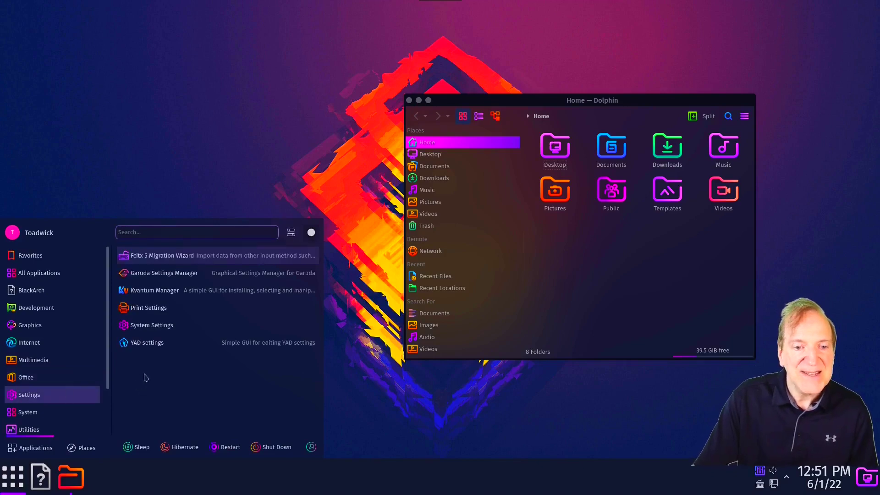
click(156, 273)
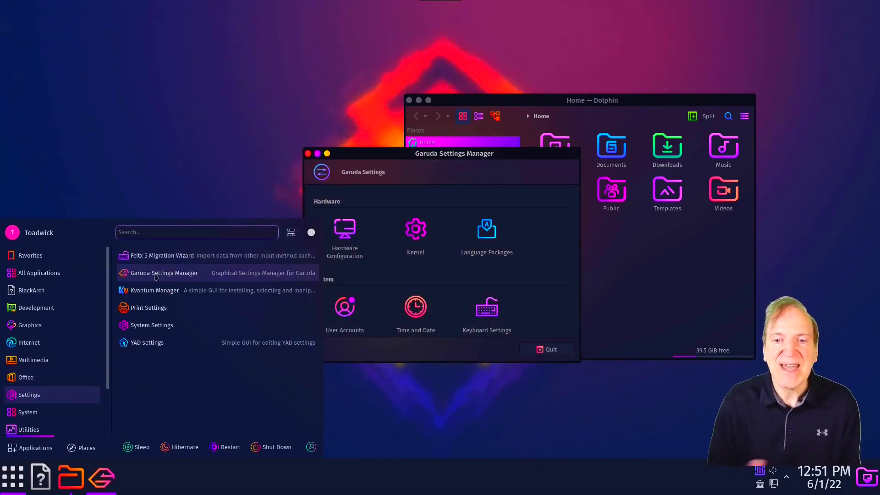
drag(434, 153, 451, 83)
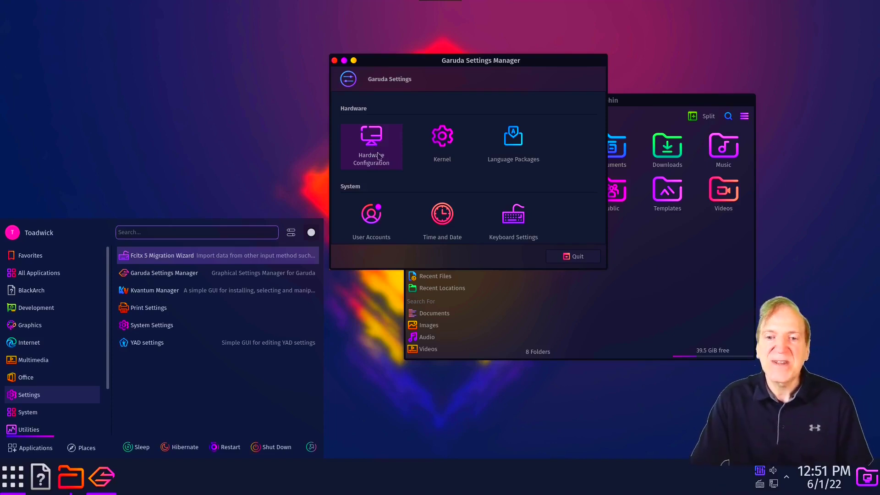
Review the Kernel page in Garuda Settings Manager, return to all settings, and open User Accounts.
click(444, 142)
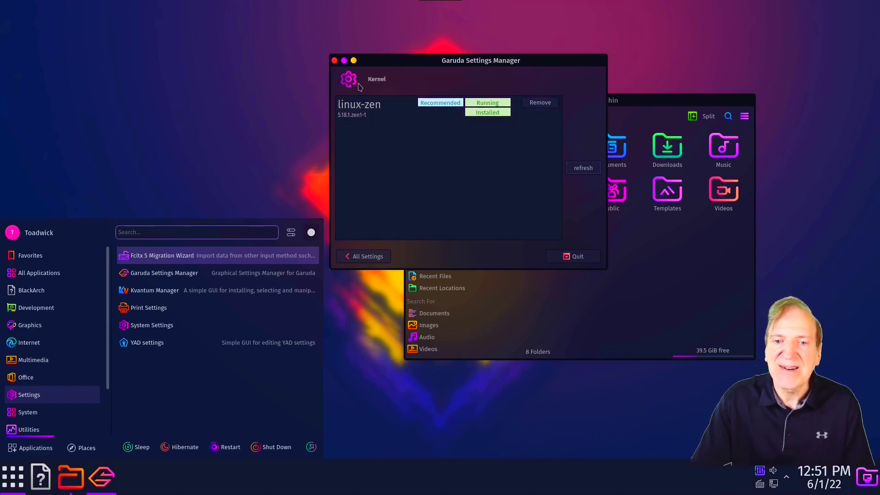
click(577, 257)
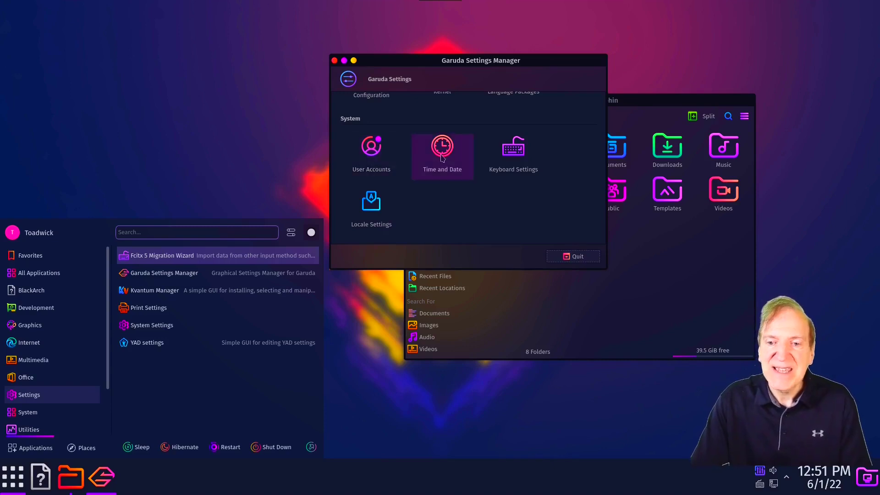
click(375, 154)
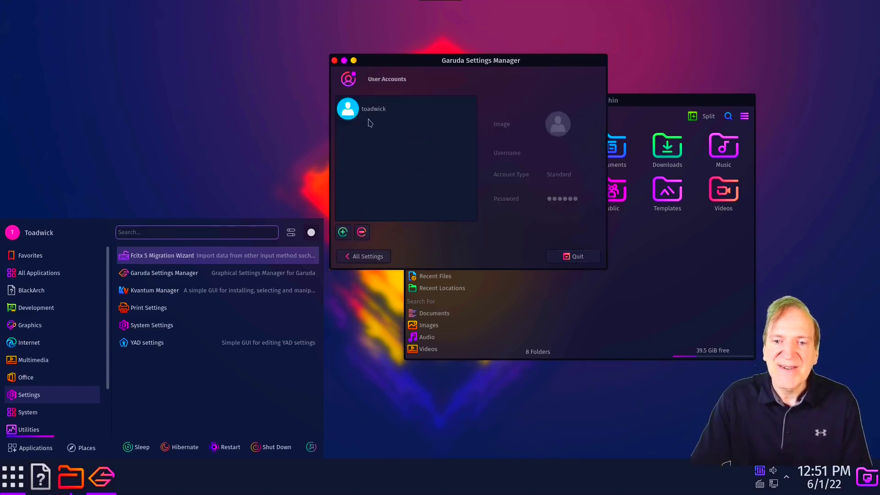
Open the image file chooser for the existing user account, cancel it, and quit Garuda Settings Manager.
click(560, 125)
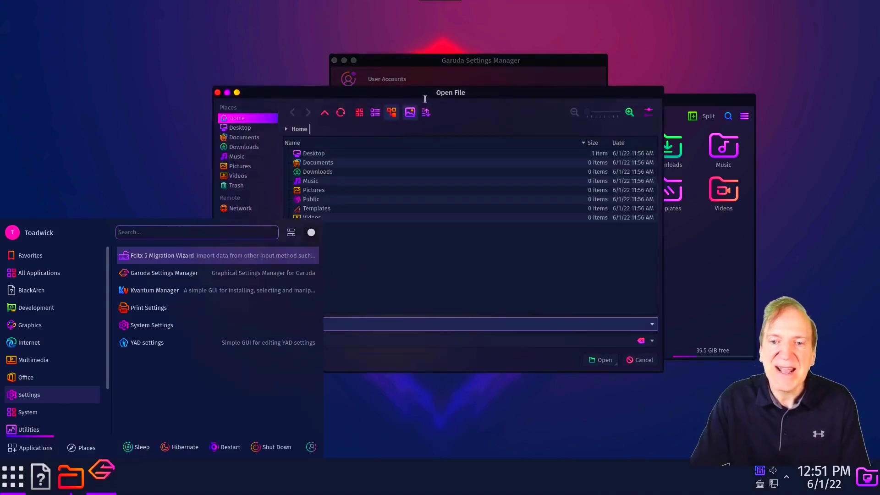
drag(423, 93, 514, 56)
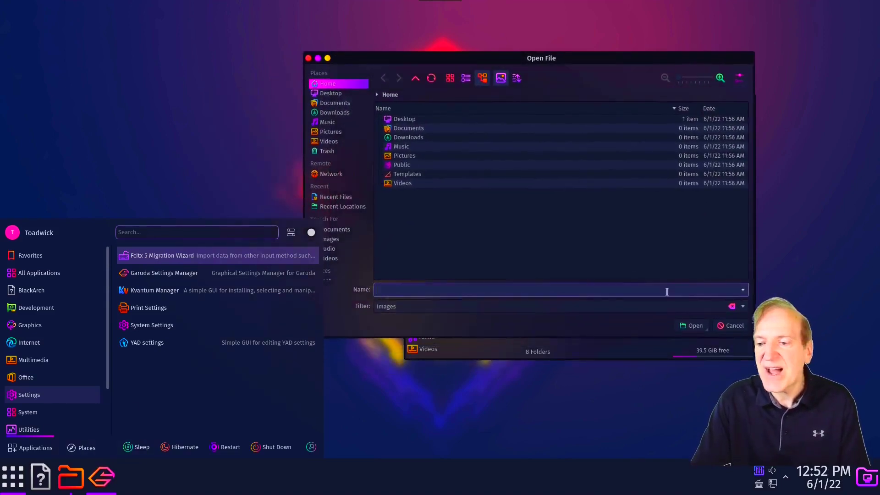
click(729, 325)
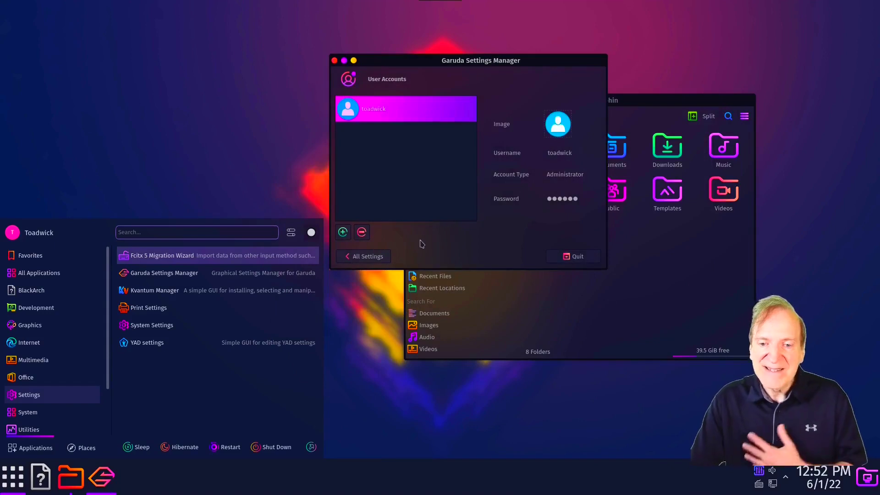
click(573, 256)
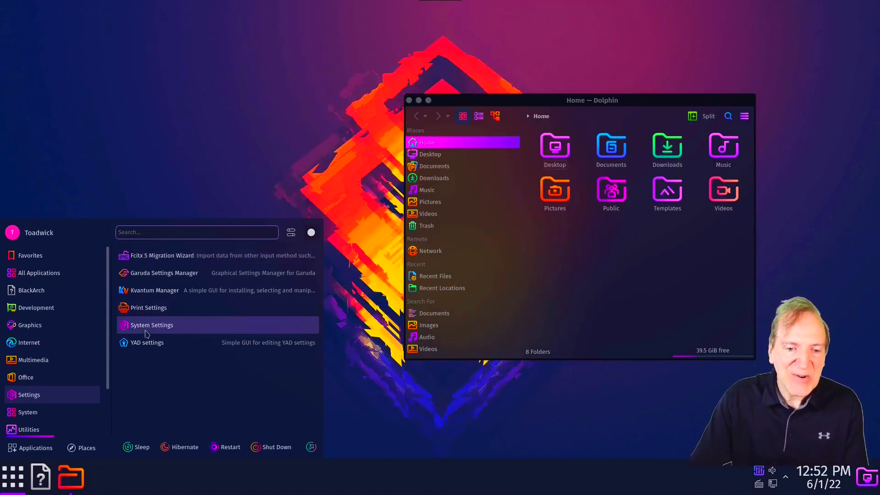
Open System Settings from the launcher's Settings category, close the launcher, and look at the Light and Dark themes in Quick Settings.
click(151, 325)
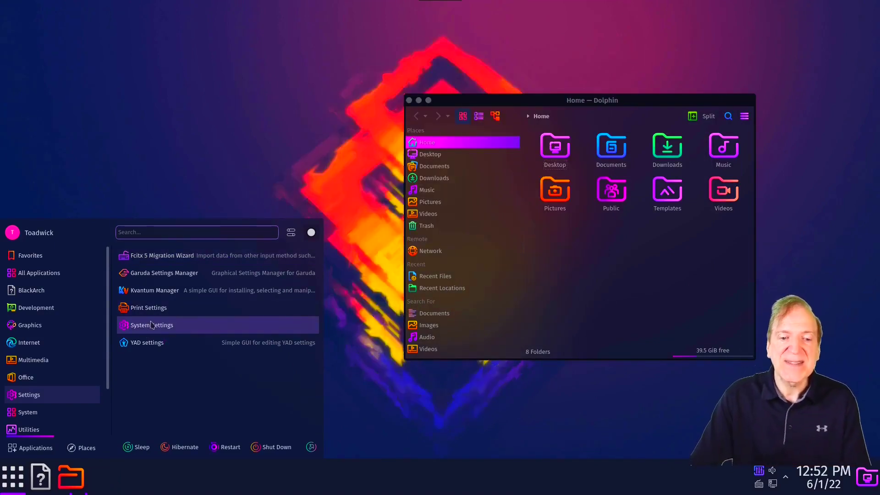
click(15, 483)
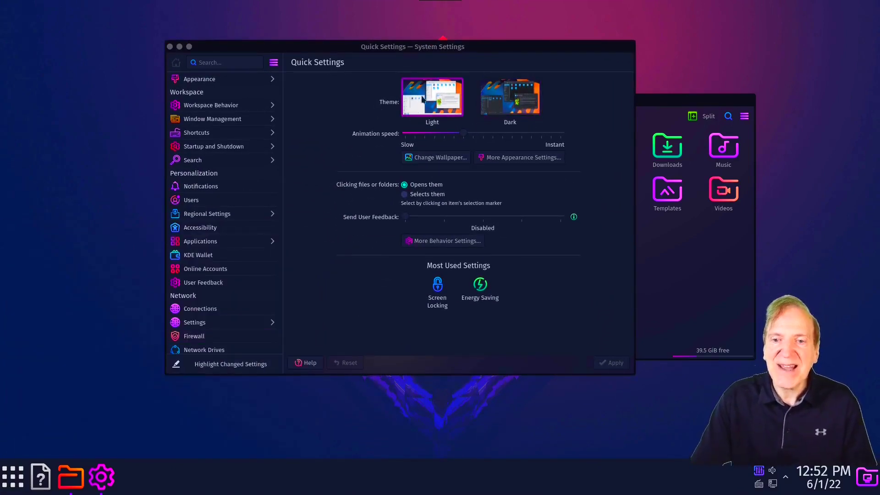
click(514, 104)
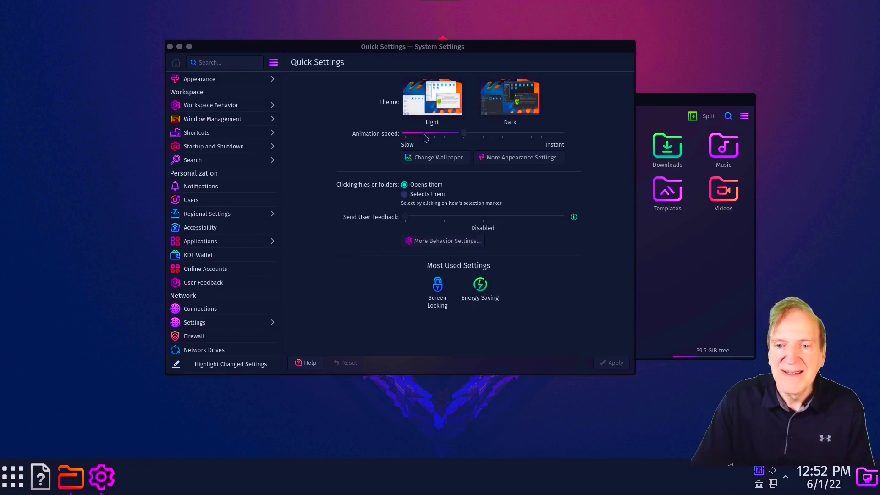
Apply the Light theme in Quick Settings and switch the desktop to the Dark theme.
click(504, 106)
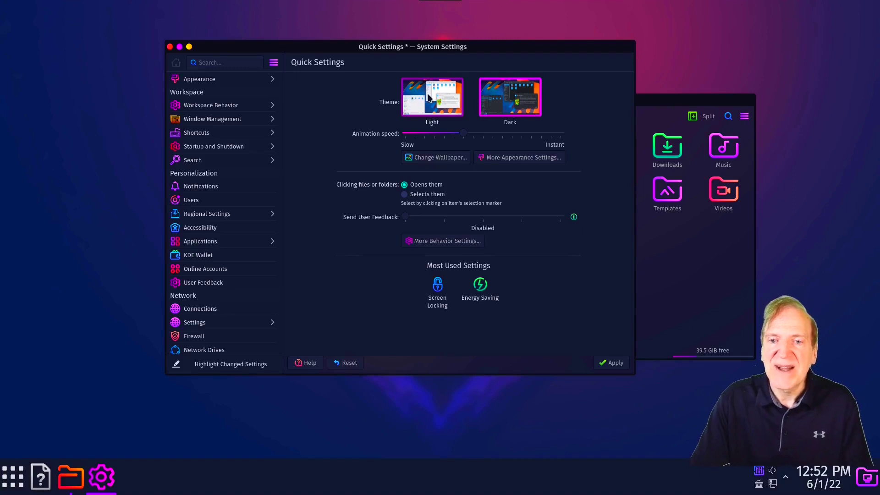
click(429, 98)
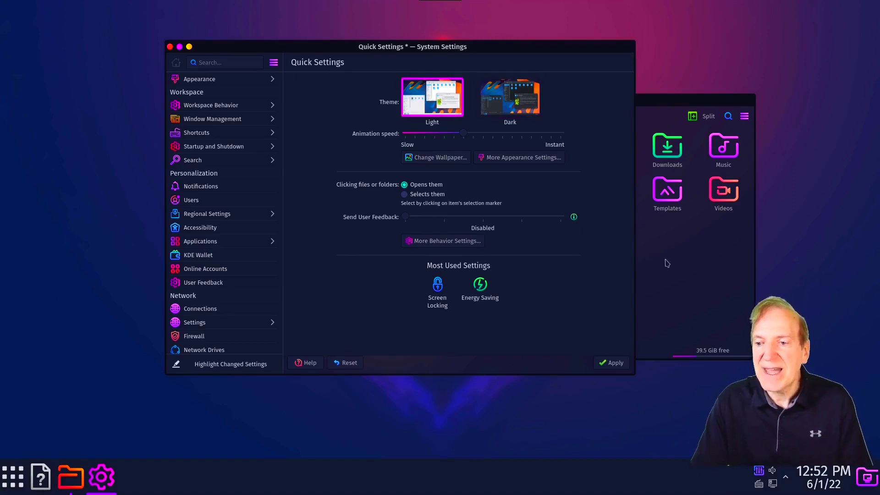
click(612, 363)
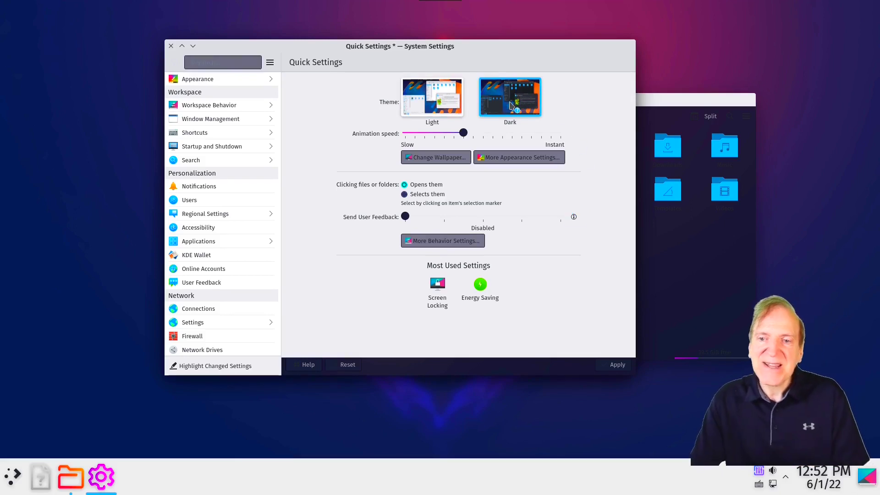
click(618, 365)
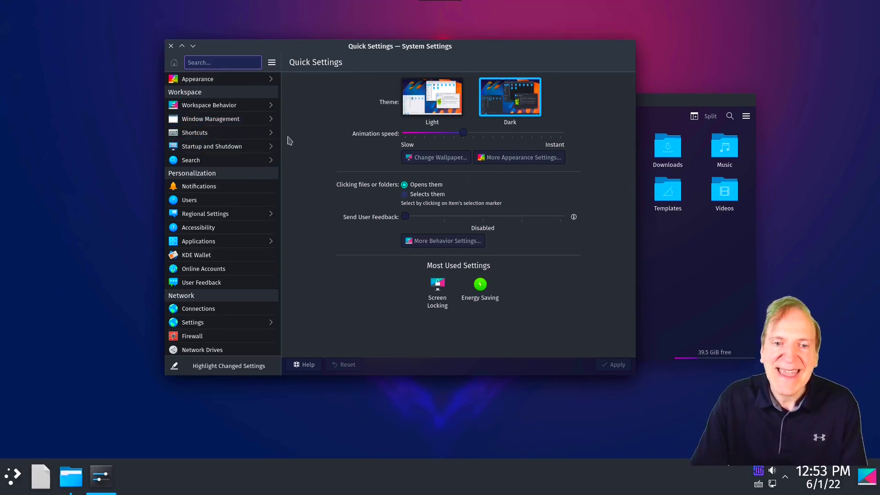
Open the desktop wallpaper settings, apply the orange-02-wp wallpaper, and bring System Settings forward to reposition its window.
click(436, 163)
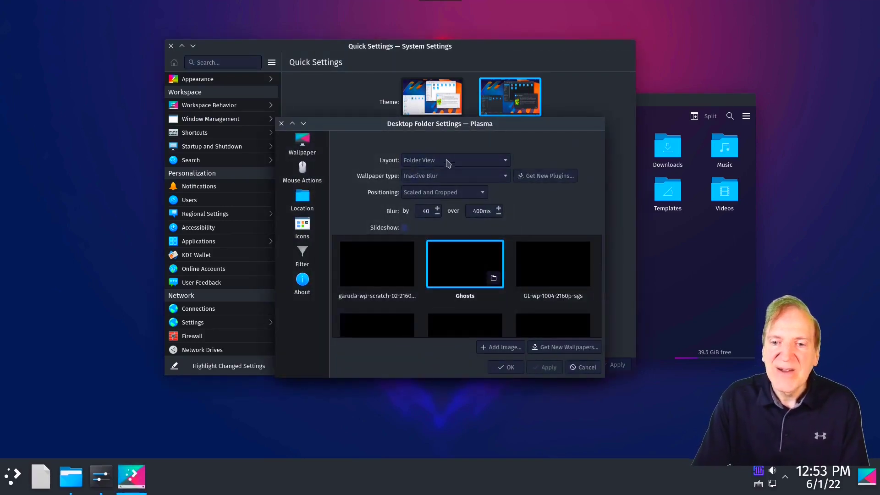
scroll(512, 278, down, 2)
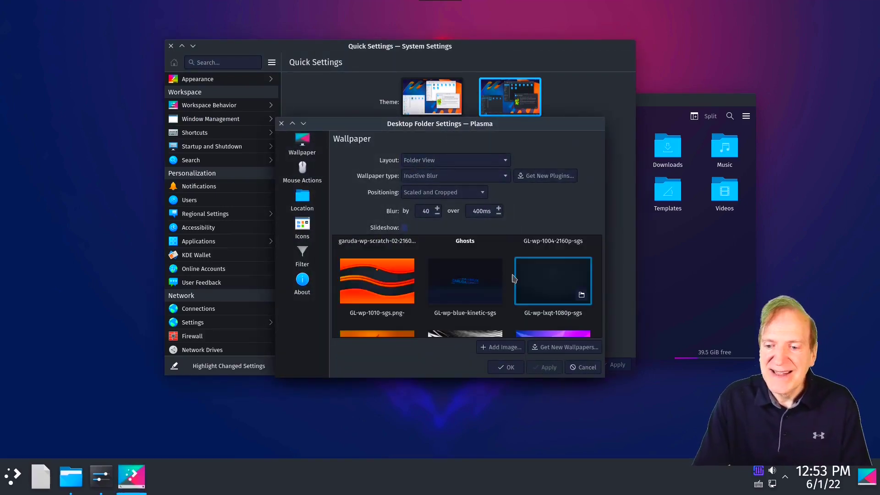
scroll(512, 277, down, 5)
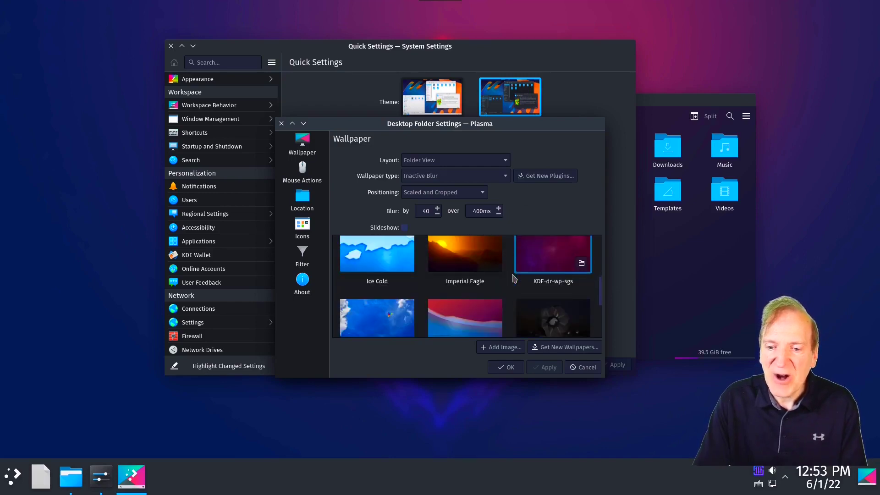
scroll(485, 271, down, 4)
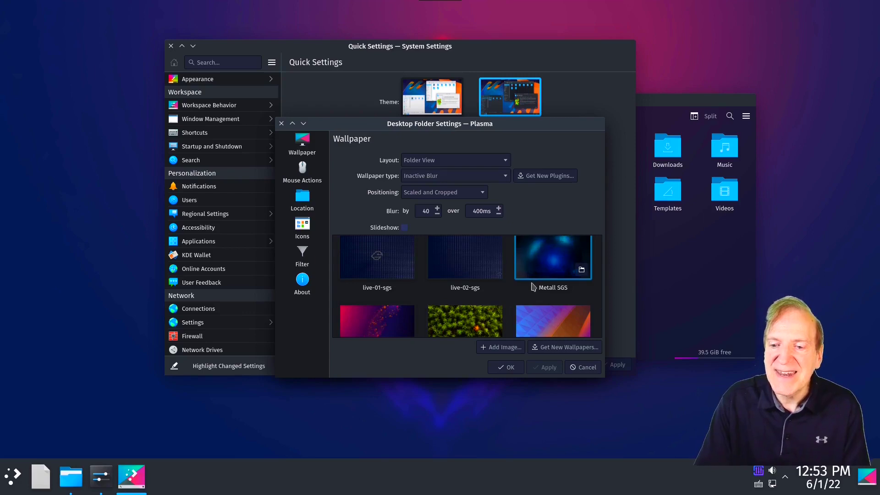
scroll(509, 287, down, 3)
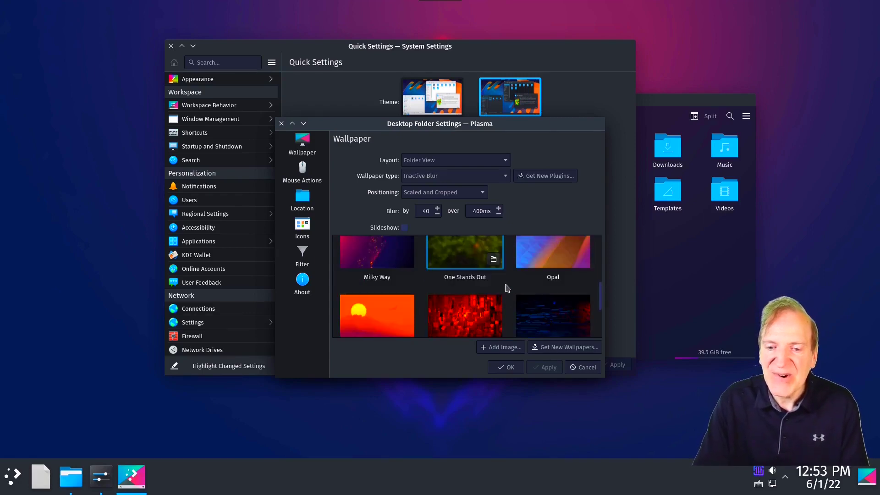
click(464, 287)
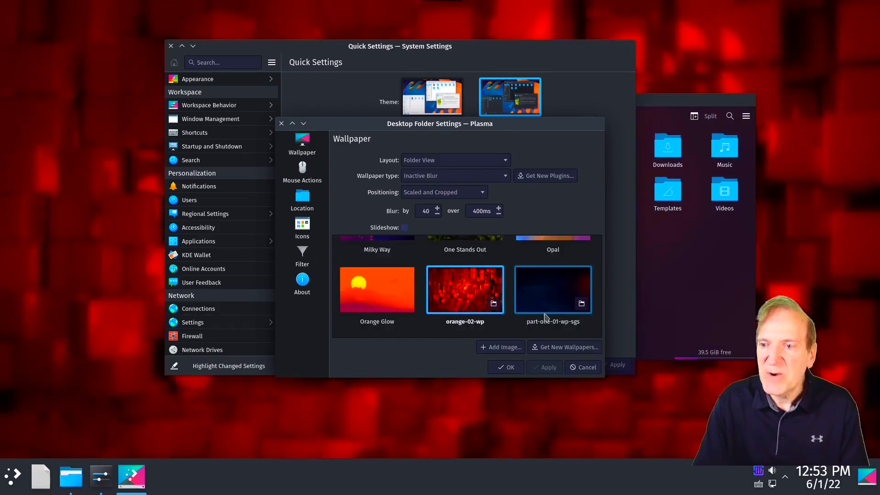
click(456, 57)
mouse_move(456, 56)
mouse_down()
mouse_move(635, 94)
mouse_move(464, 42)
mouse_up()
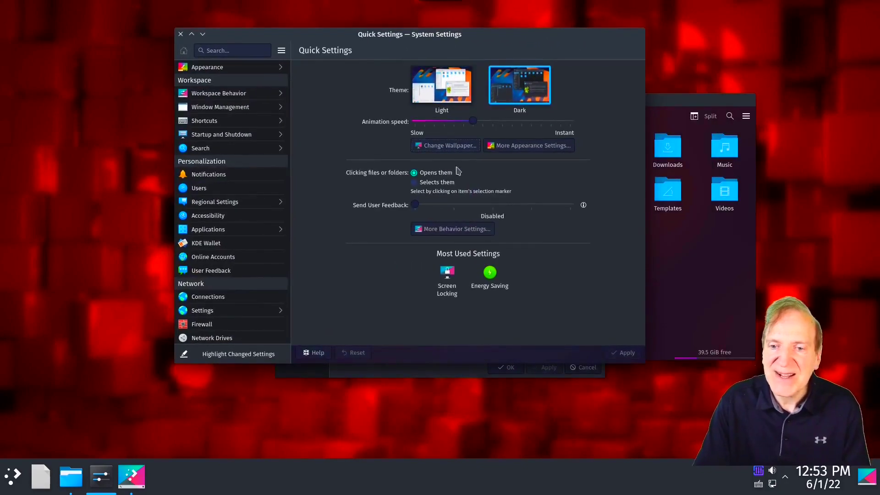
Return to the wallpaper settings, apply the remix-Aisle-sgs wallpaper, and clear the windows to show the desktop.
click(458, 146)
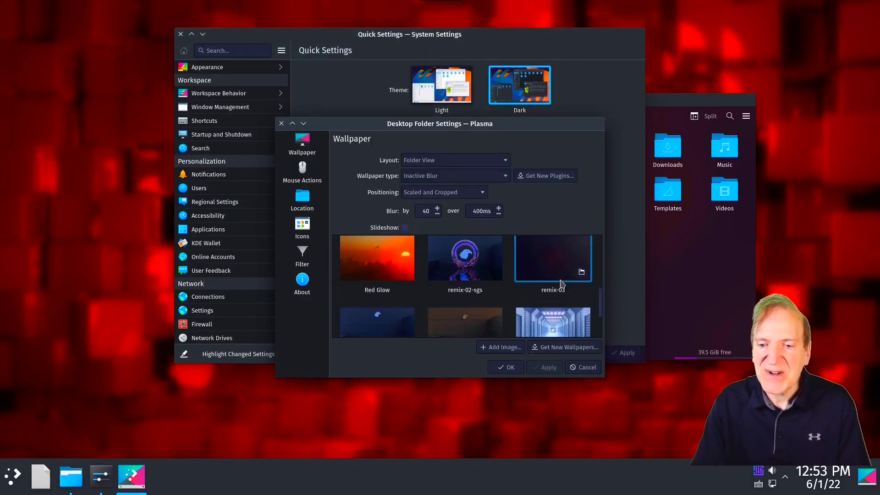
scroll(562, 283, down, 3)
click(385, 283)
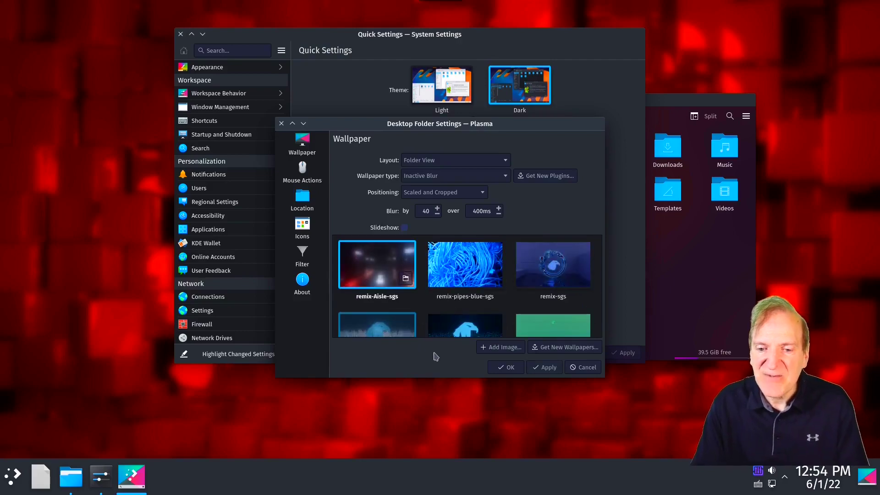
click(506, 367)
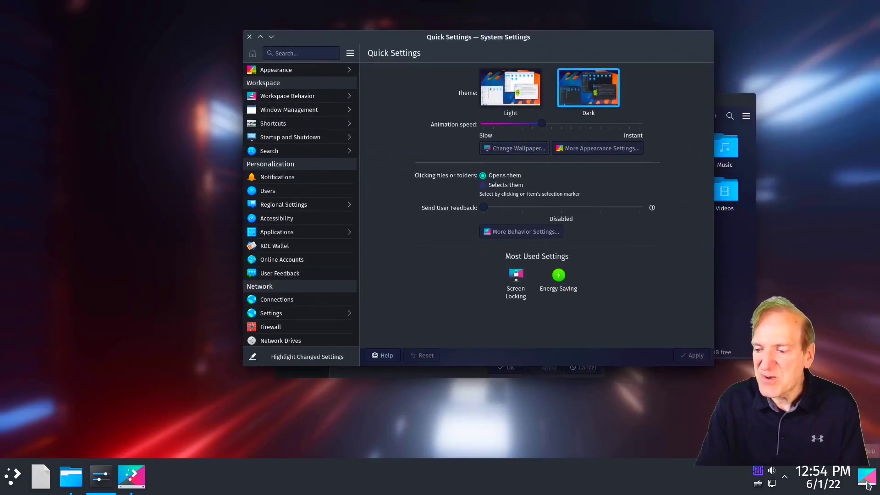
click(867, 486)
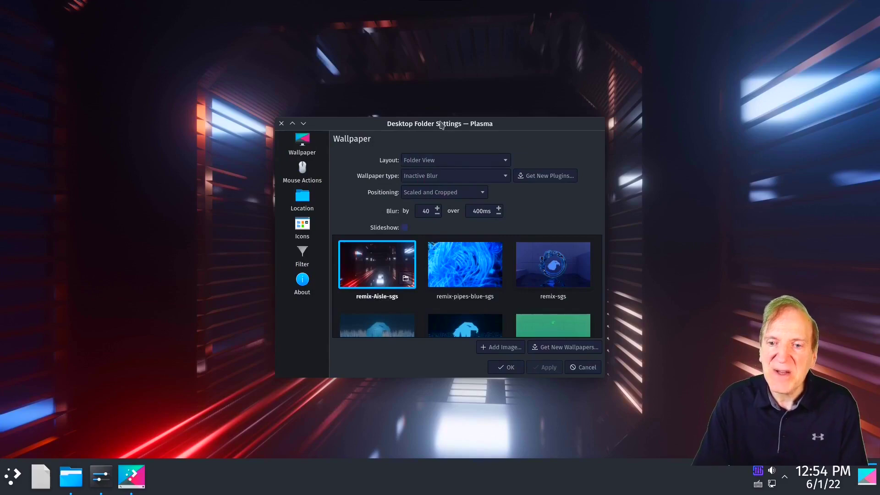
Move the Desktop Folder Settings window aside and apply the remix-sgs wallpaper.
drag(441, 125, 250, 60)
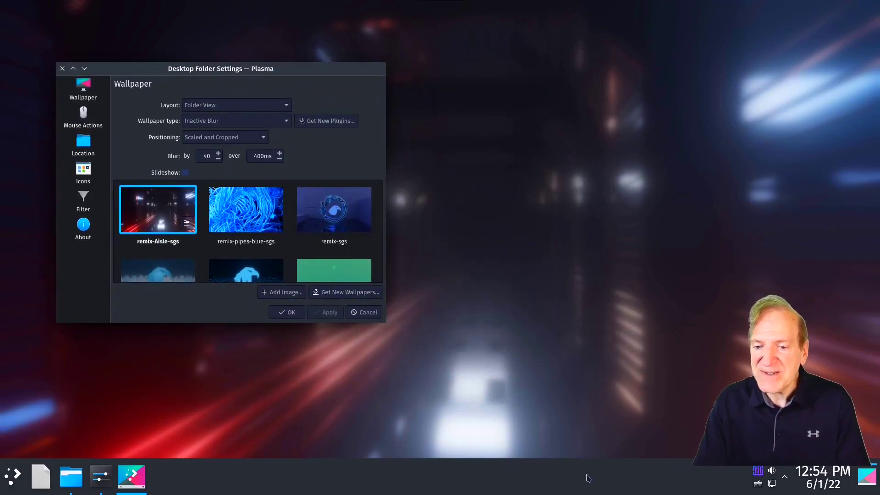
click(334, 210)
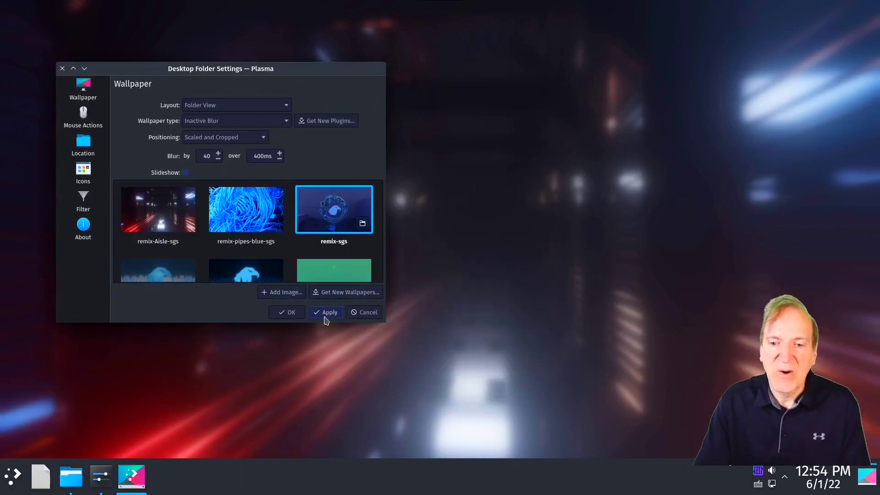
click(326, 314)
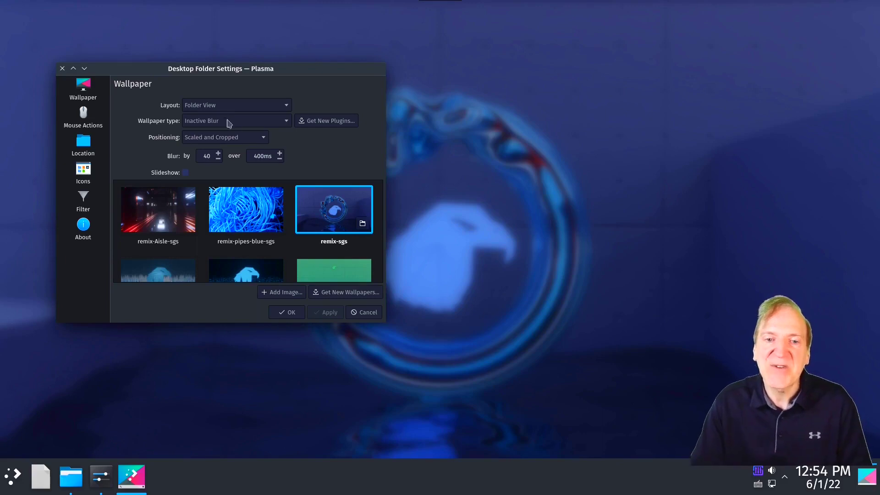
Apply the Serpent Eagle wallpaper and close the Desktop Folder Settings window.
drag(225, 74, 242, 82)
scroll(345, 252, down, 5)
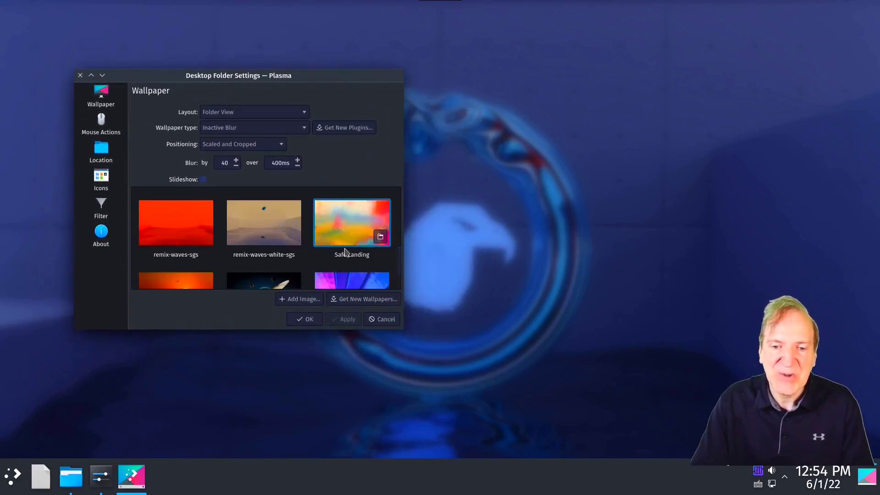
scroll(192, 232, down, 2)
click(192, 232)
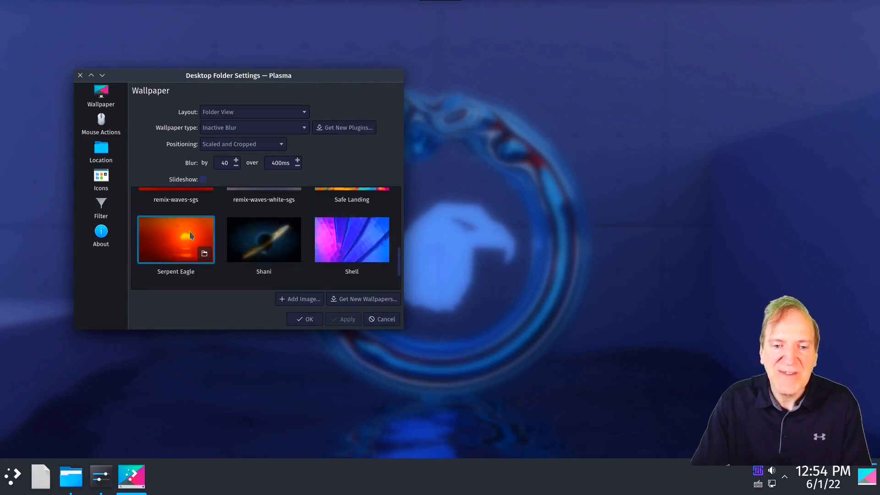
click(344, 319)
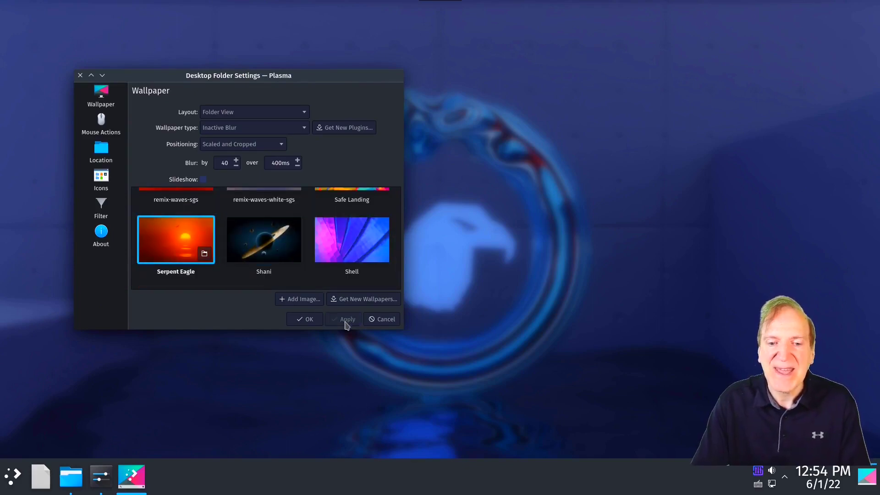
click(80, 75)
Reopen the wallpaper configuration from the desktop, apply the Totem wallpaper, and confirm the settings.
right_click(355, 180)
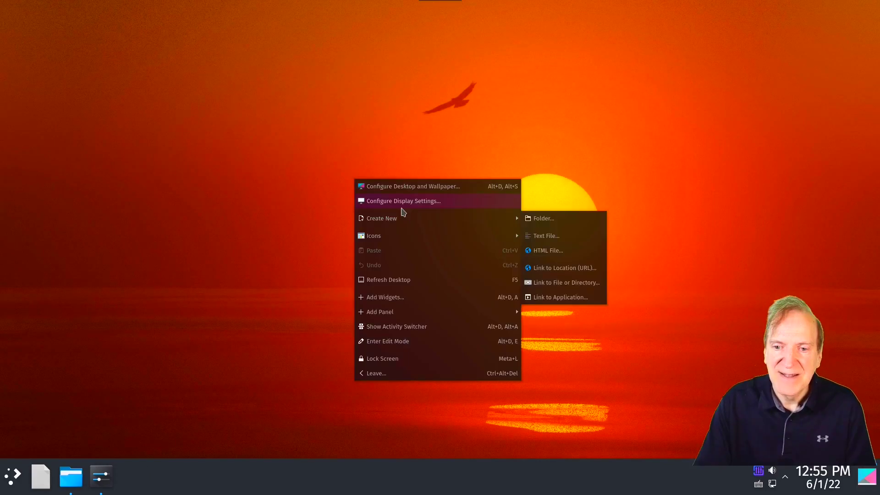
click(406, 187)
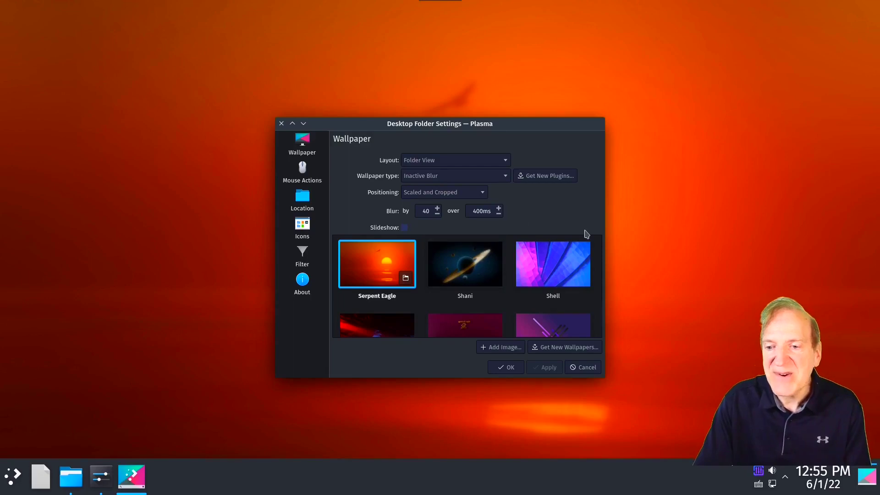
scroll(572, 281, down, 5)
click(568, 259)
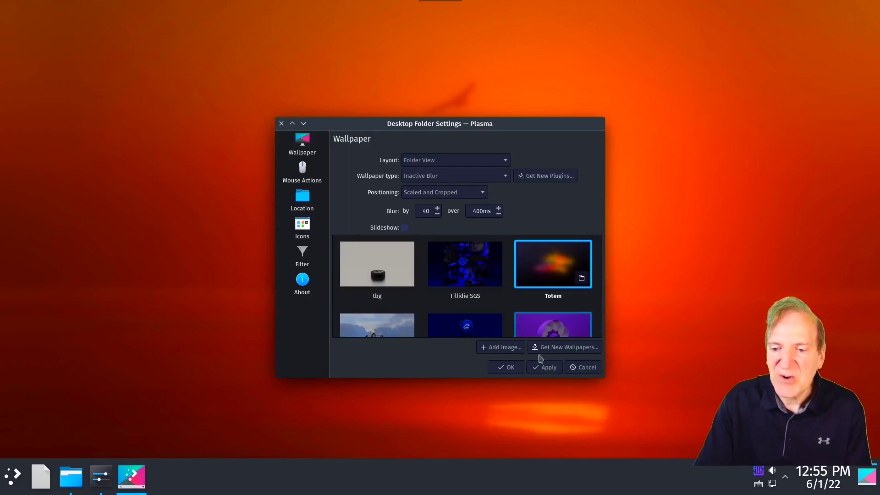
click(552, 373)
drag(475, 123, 456, 100)
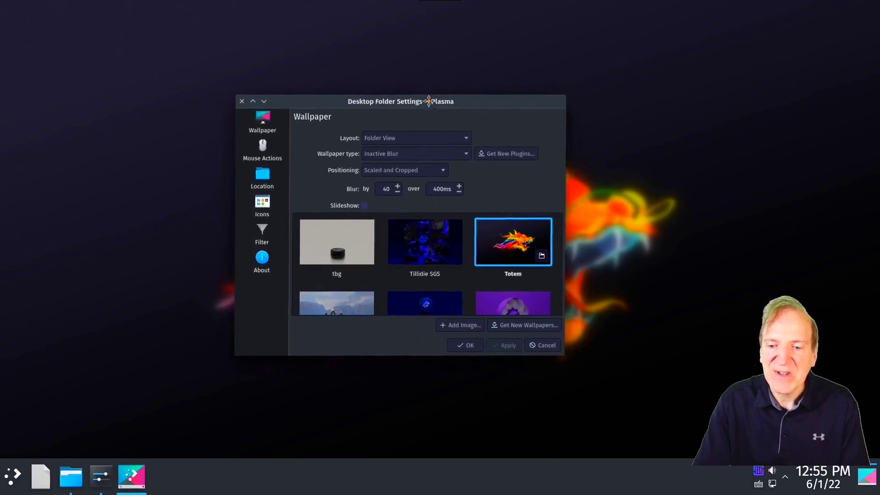
click(466, 349)
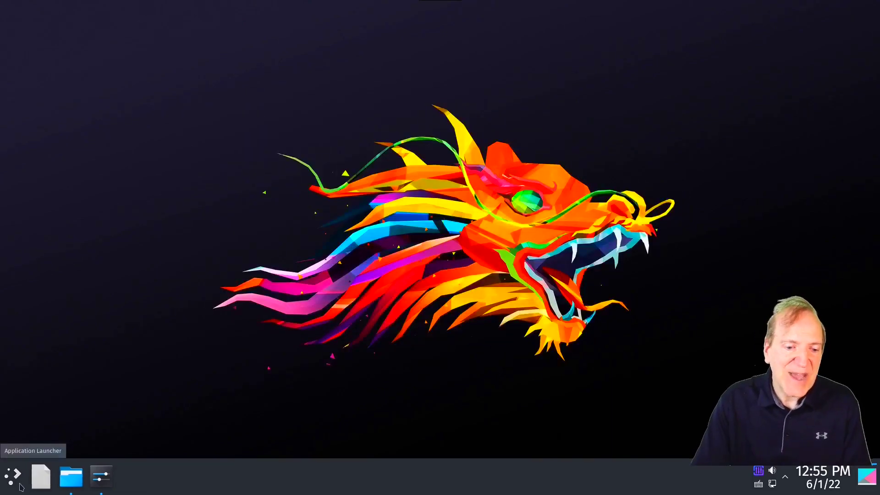
Bring up System Settings from the launcher's Settings category and close the launcher.
click(20, 486)
mouse_move(82, 393)
click(145, 326)
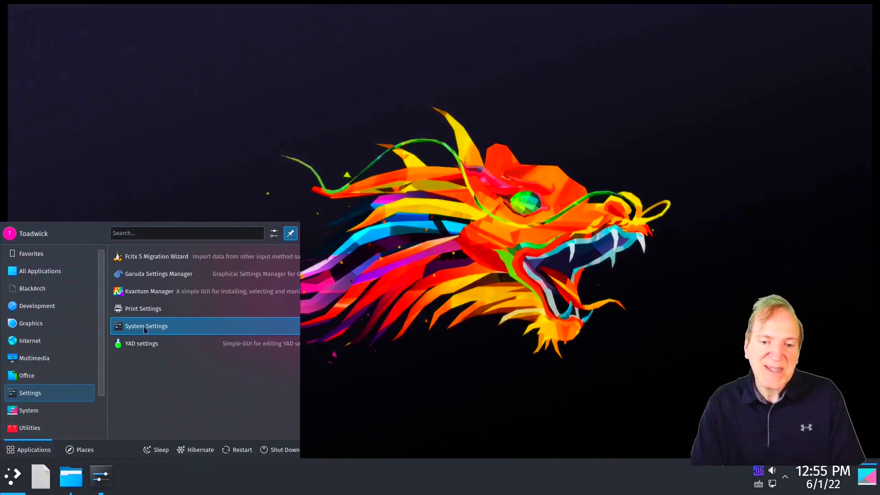
click(17, 473)
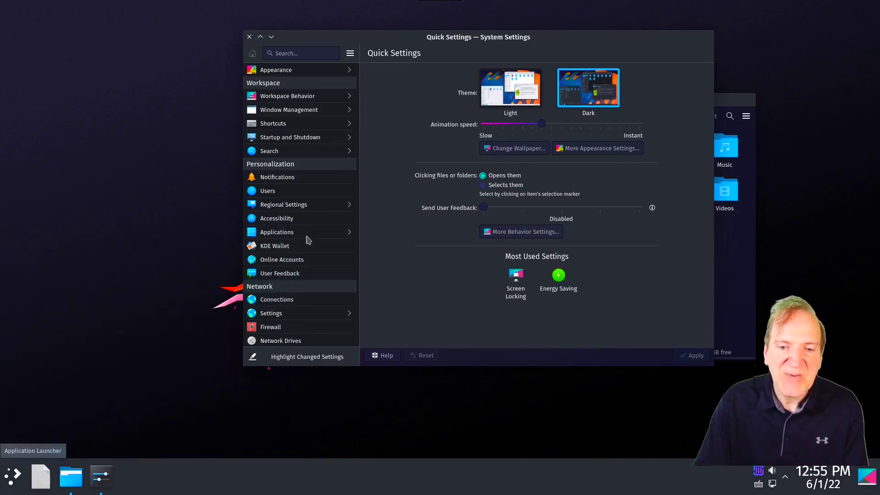
Apply the Sweetified Plasma global theme in the Appearance settings and shift the System Settings window slightly.
click(291, 71)
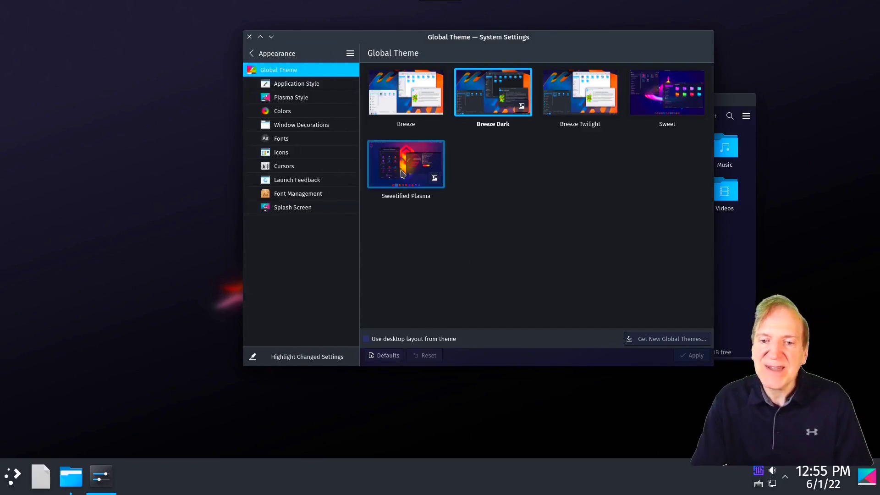
click(403, 174)
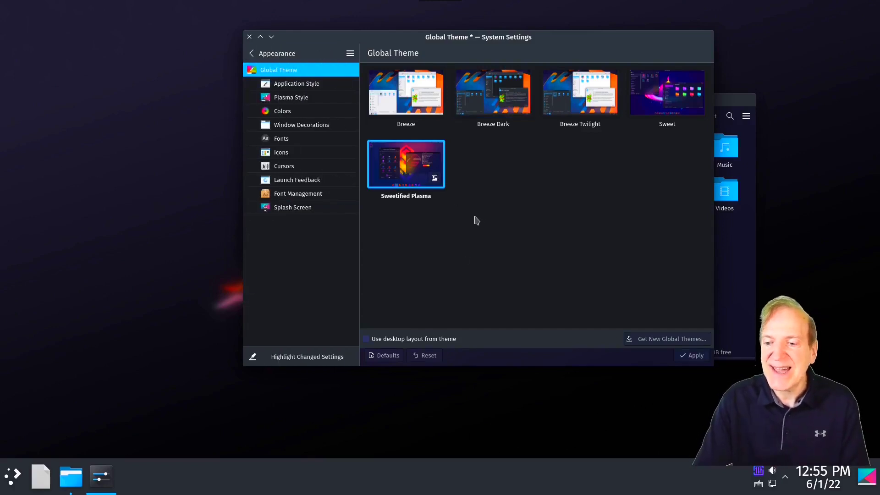
click(692, 356)
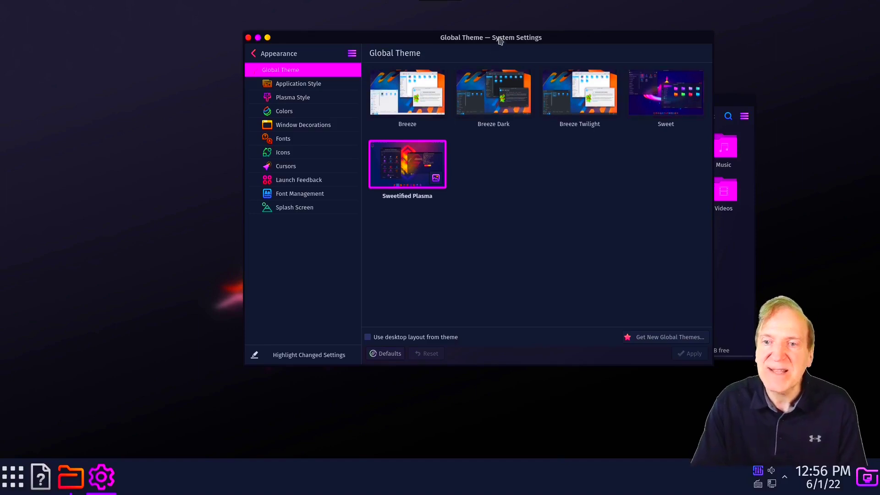
mouse_move(500, 41)
mouse_down()
mouse_move(565, 81)
mouse_move(581, 111)
mouse_move(493, 50)
mouse_up()
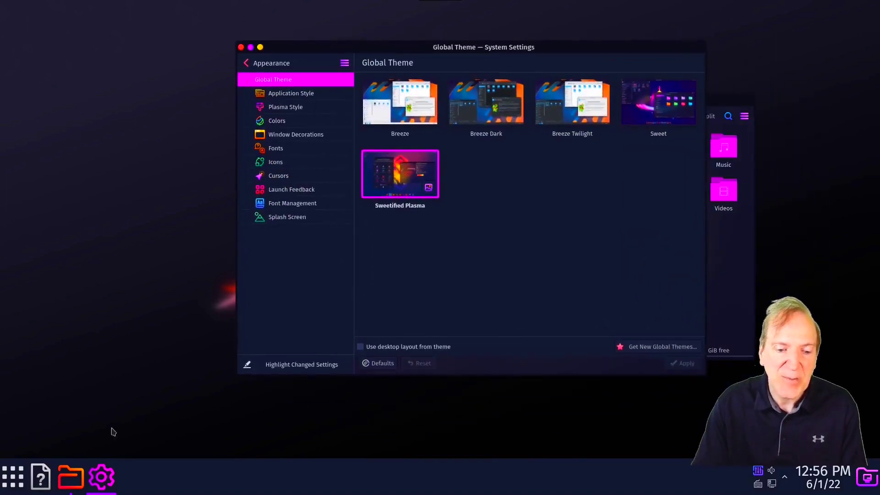
Search for "kon" in KRunner and open the Konsole terminal.
key(alt+space)
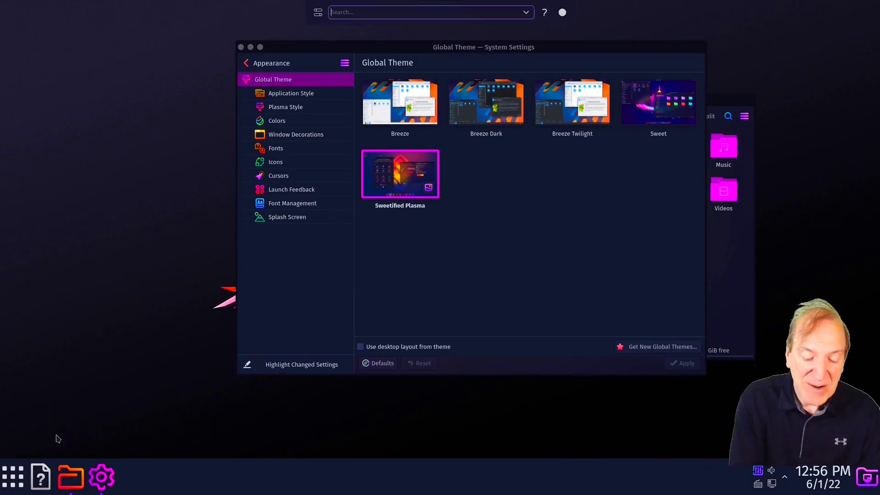
text(ke)
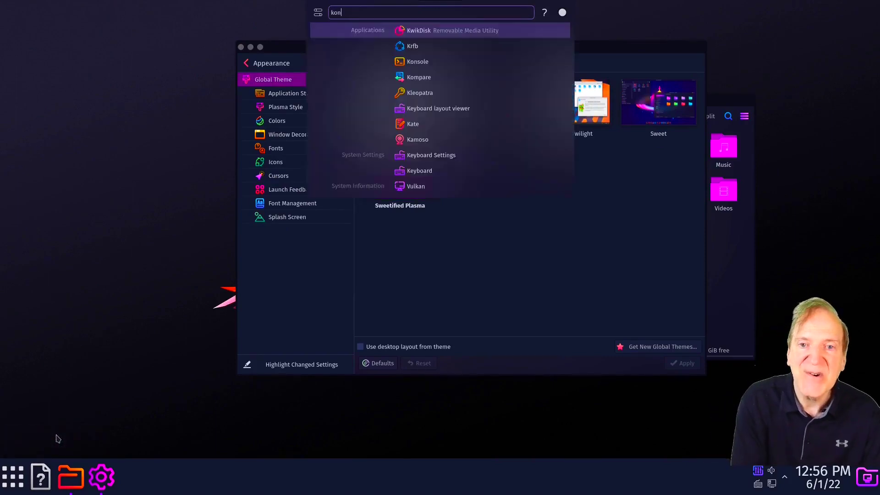
key(Escape)
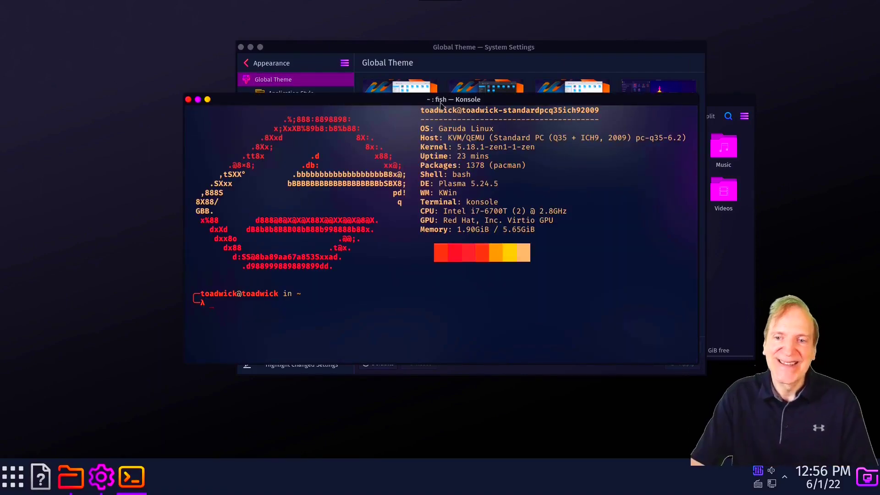
Reposition the Konsole window to reach System Settings, close System Settings, and run htop in the terminal.
drag(441, 104, 362, 82)
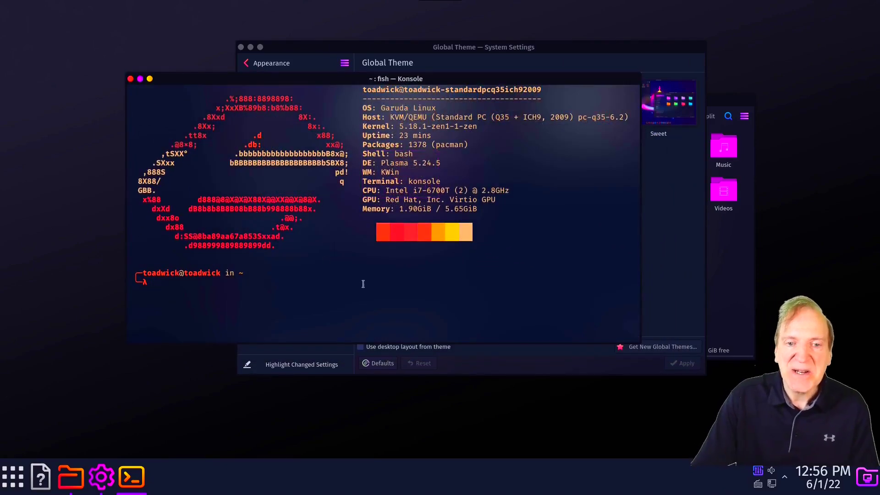
drag(475, 82, 494, 107)
click(238, 46)
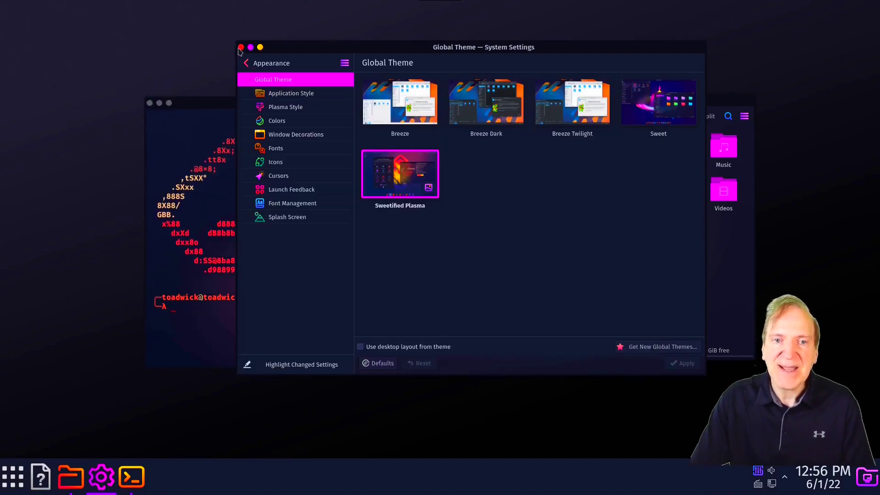
click(241, 48)
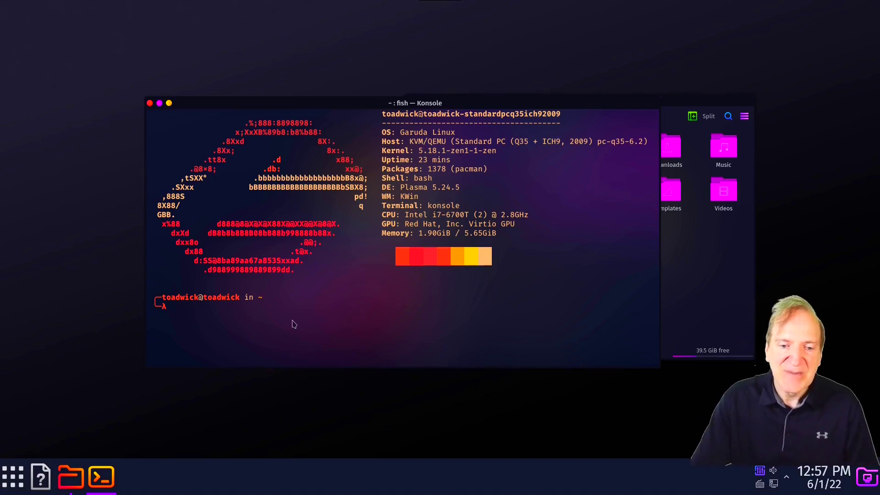
text(h)
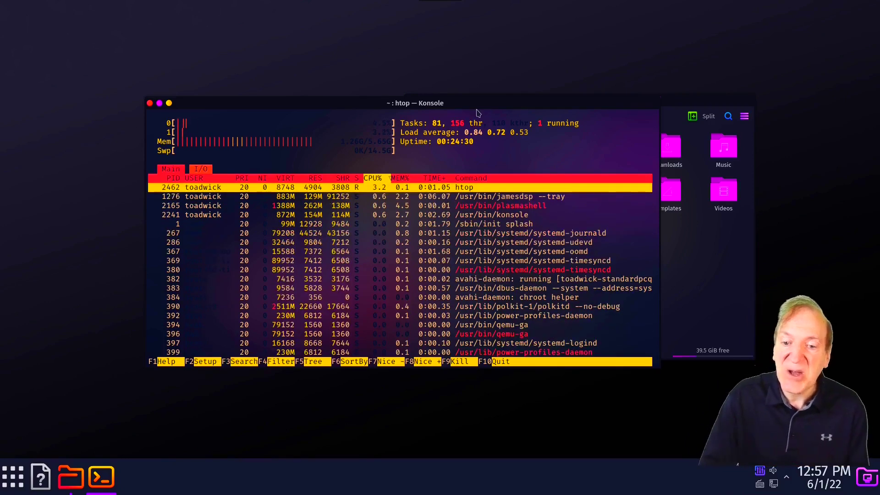
Browse the application launcher's Multimedia category and bring the Dolphin window forward, moving it up and to the right.
click(6, 481)
click(33, 360)
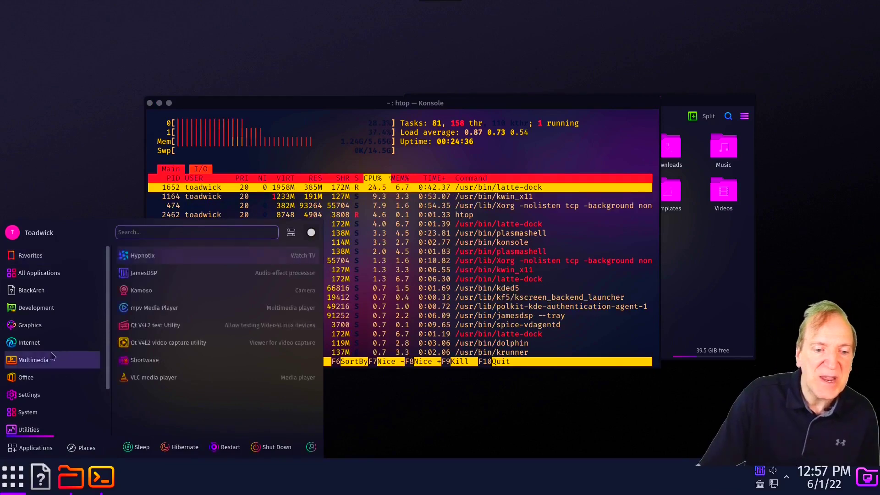
click(71, 480)
drag(540, 103, 586, 68)
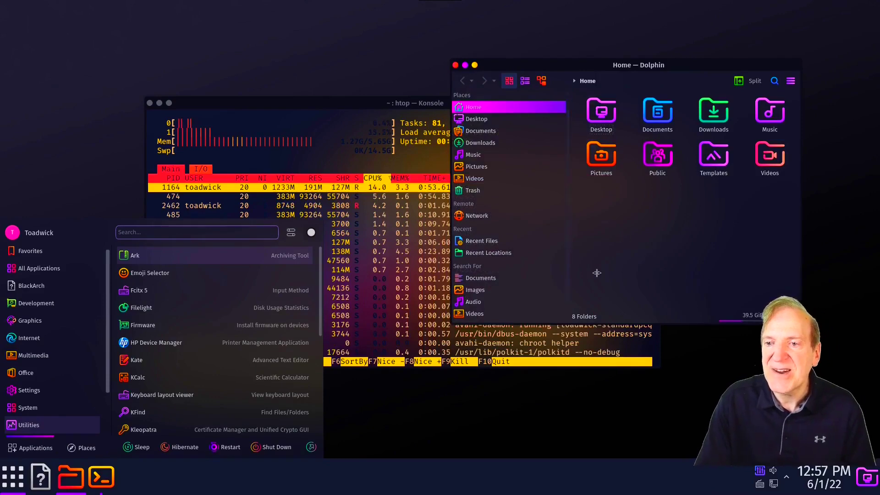
Inspect Dolphin's Configure Toolbars dialog, dismiss it without changes, and look through the remaining Dolphin menu entries.
click(791, 81)
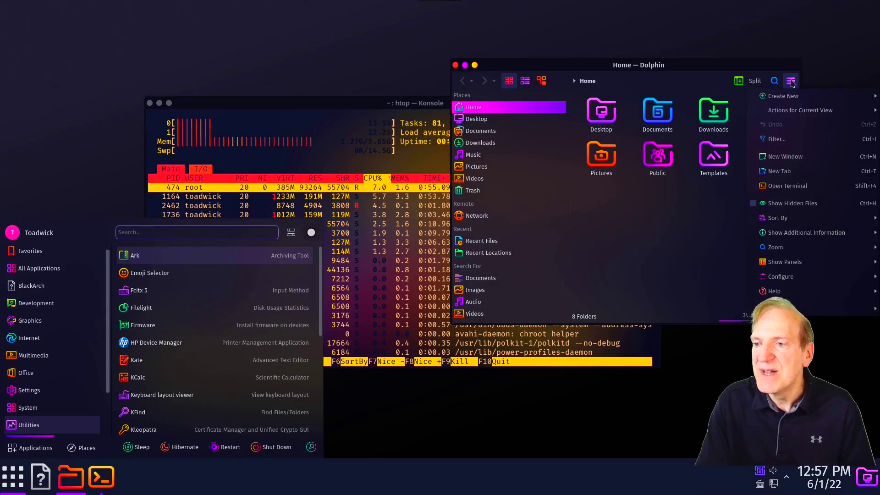
mouse_move(781, 276)
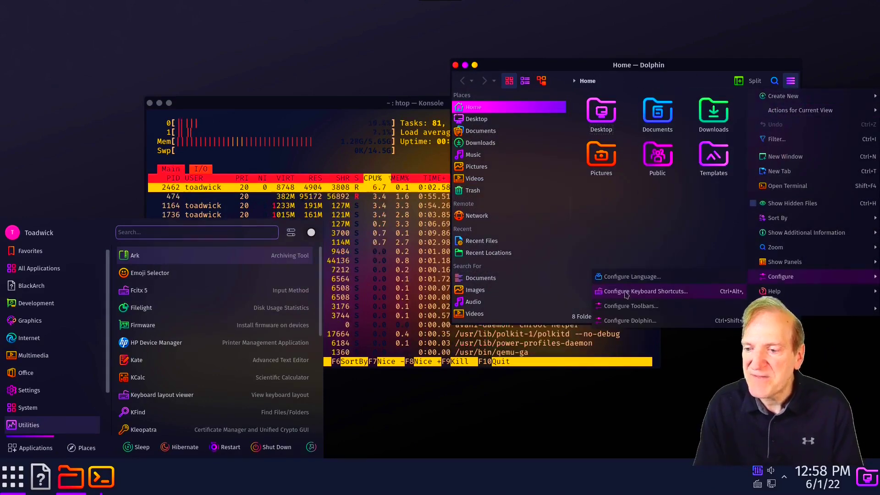
click(621, 307)
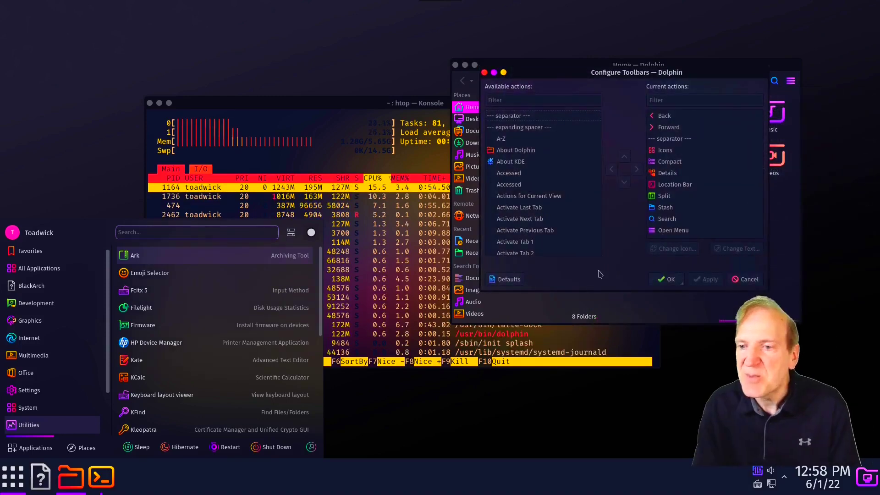
key(Escape)
click(791, 82)
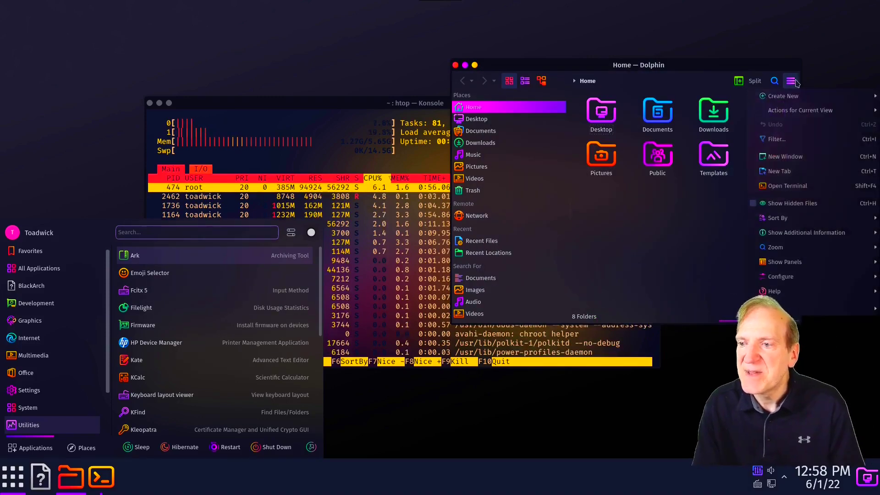
mouse_move(770, 308)
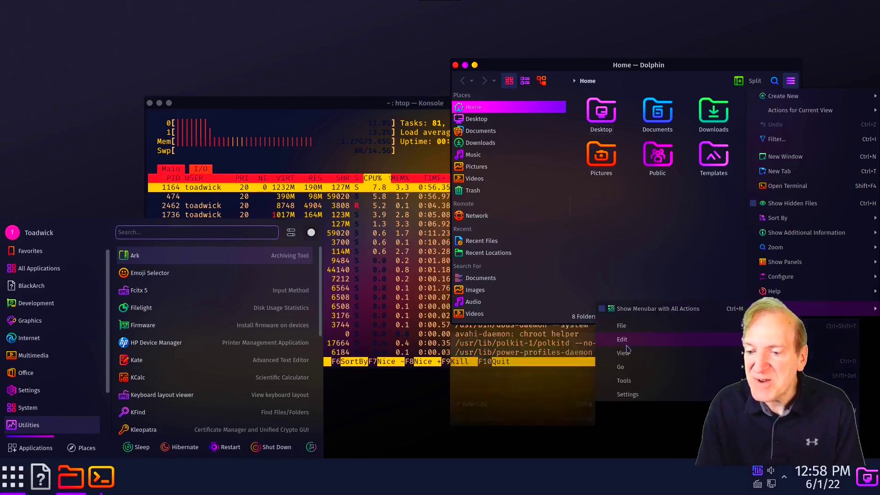
Launch FireDragon from the launcher's Internet category and show the browser's menu bar.
click(27, 338)
click(149, 295)
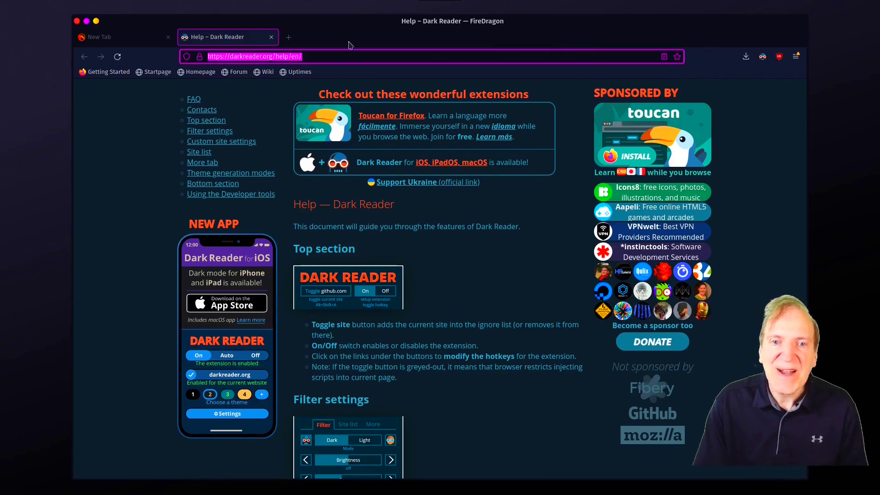
right_click(384, 44)
click(389, 104)
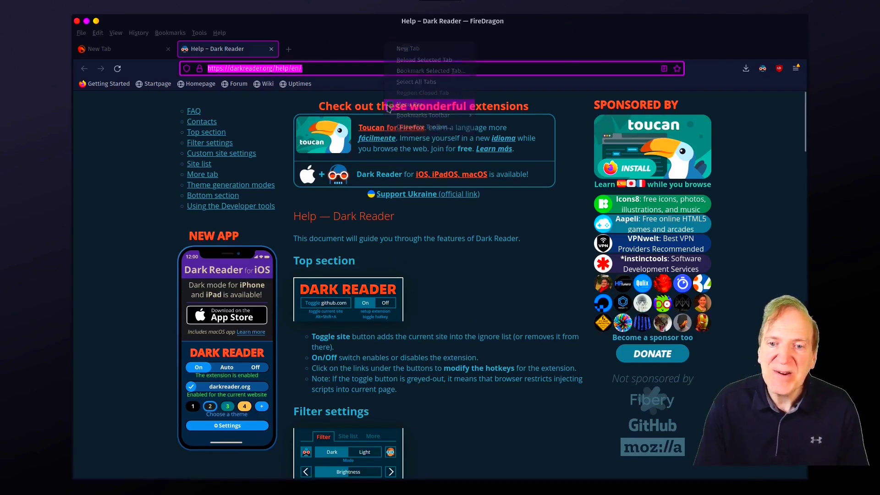
Look through FireDragon's menus, view the About FireDragon window, and close it.
click(137, 33)
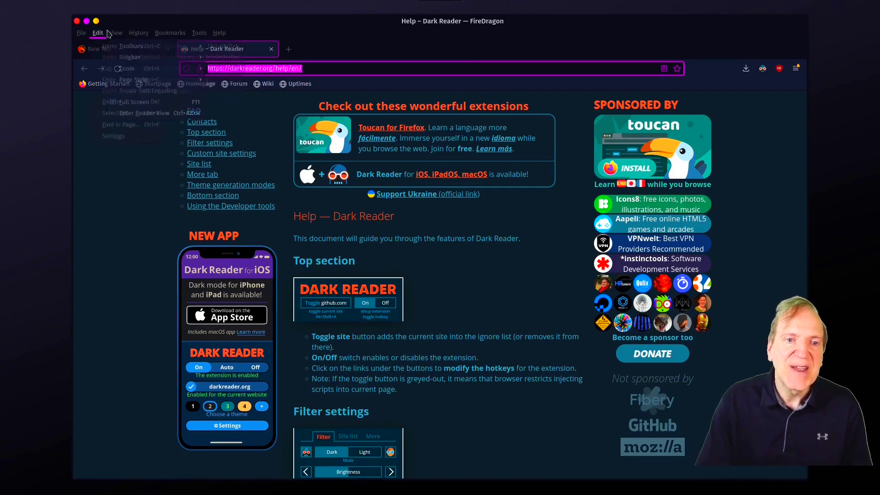
mouse_move(112, 33)
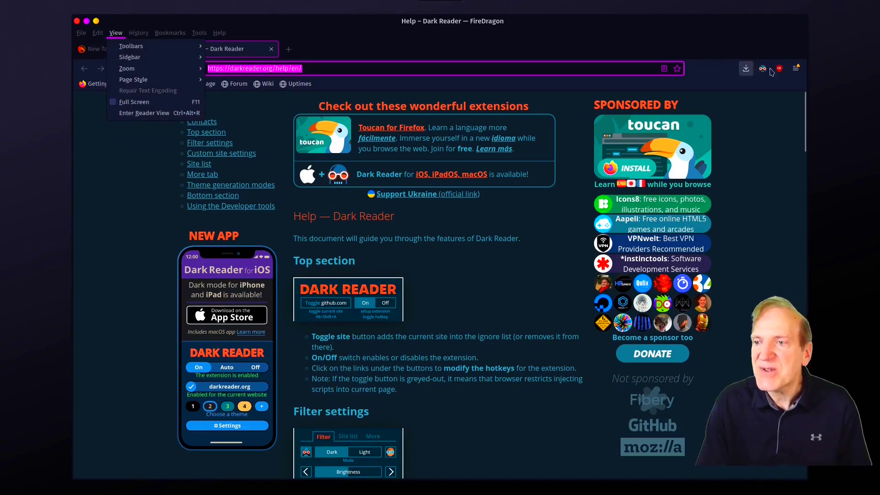
click(795, 68)
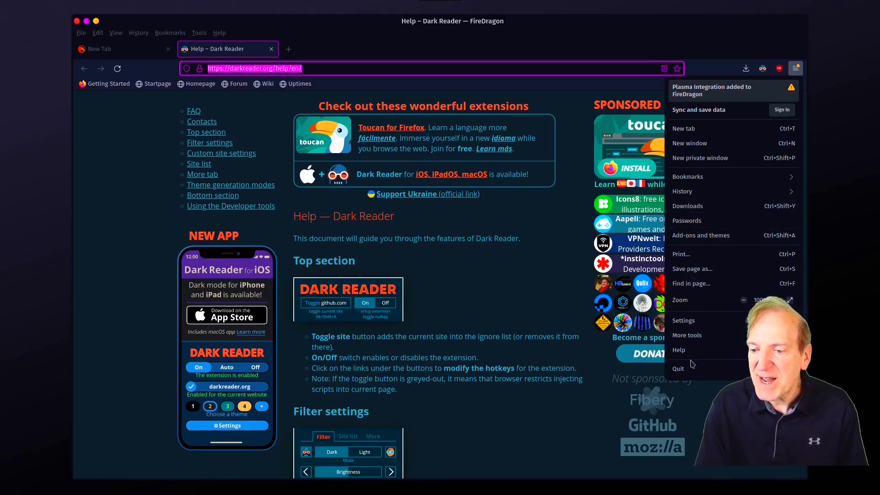
click(679, 350)
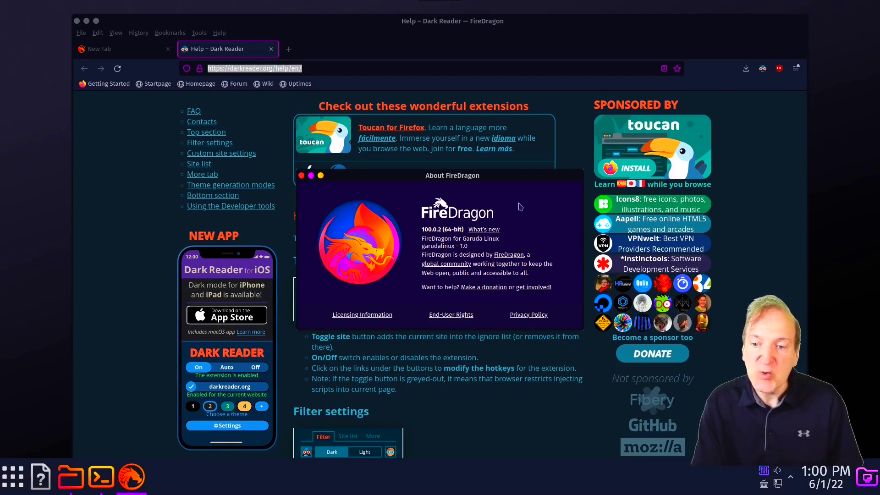
click(302, 176)
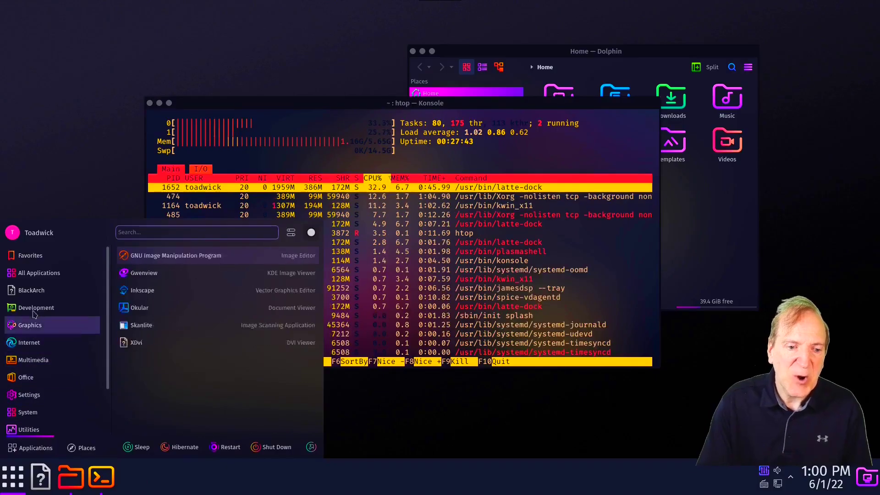
Launch Inkscape from the launcher's Graphics category, get past the welcome screens to a new document, and close Inkscape.
mouse_move(35, 329)
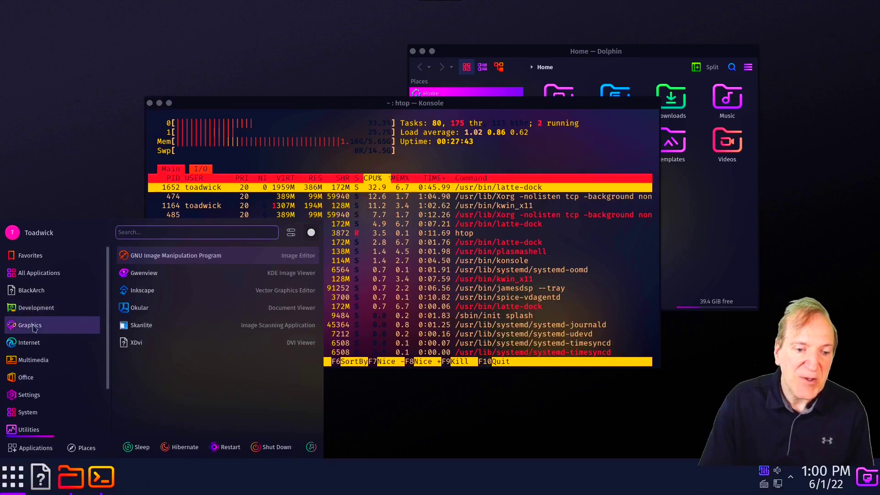
click(154, 294)
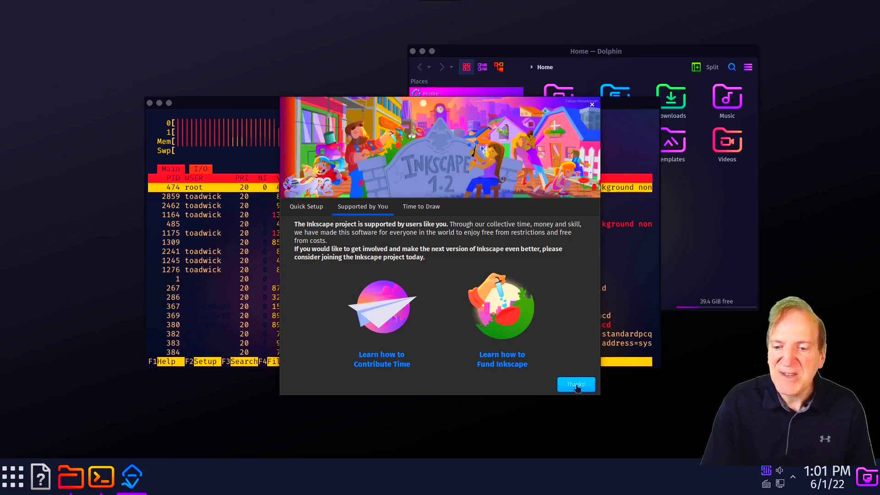
click(578, 384)
click(302, 273)
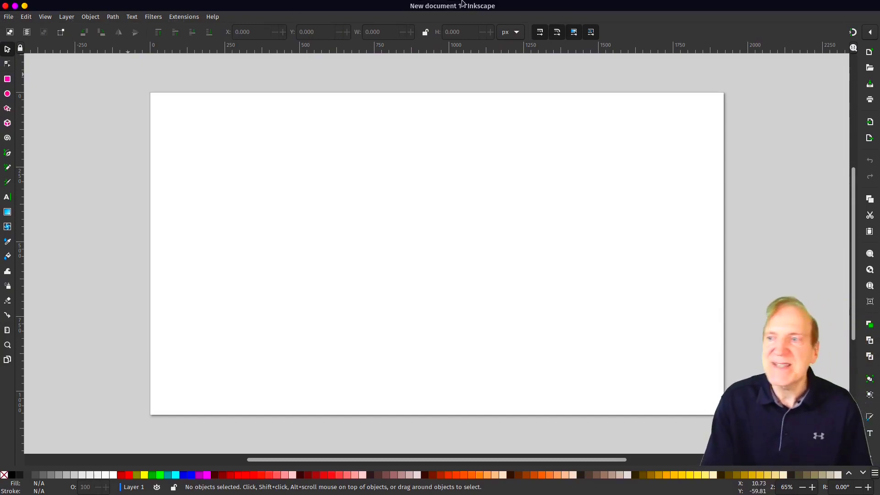
click(6, 6)
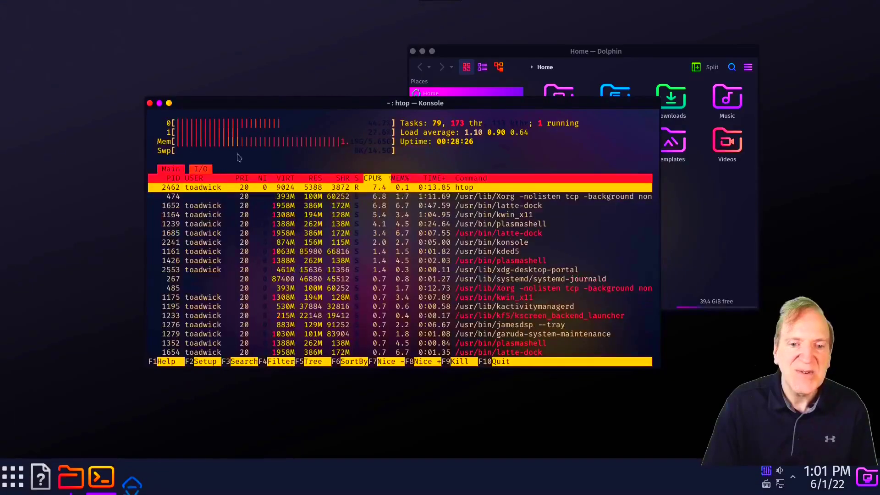
Choose Keep Above Others for the Konsole window from its additional window actions.
right_click(282, 106)
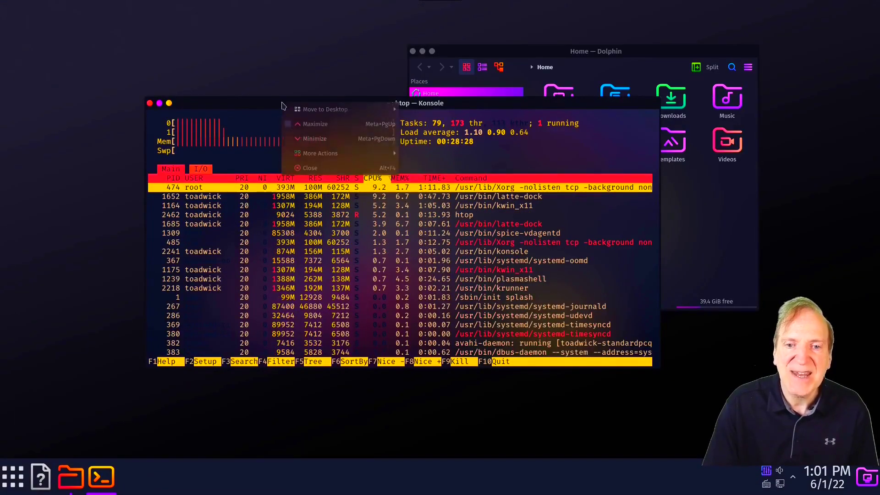
mouse_move(352, 148)
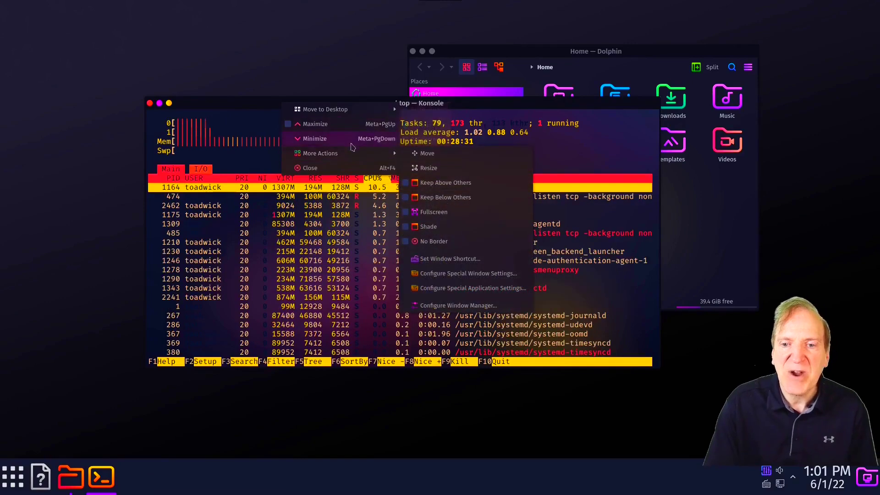
click(444, 182)
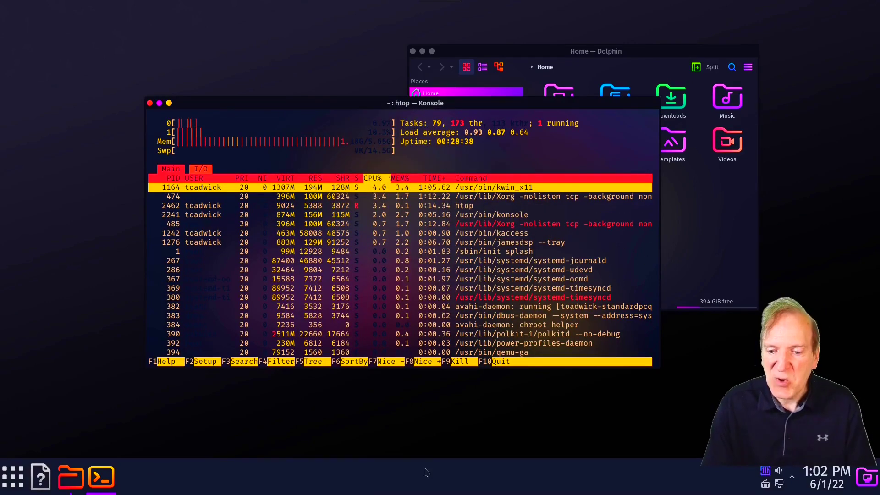
Switch the Latte layout to Dr460nized and revisit the Layouts choices from the new top panel.
right_click(428, 475)
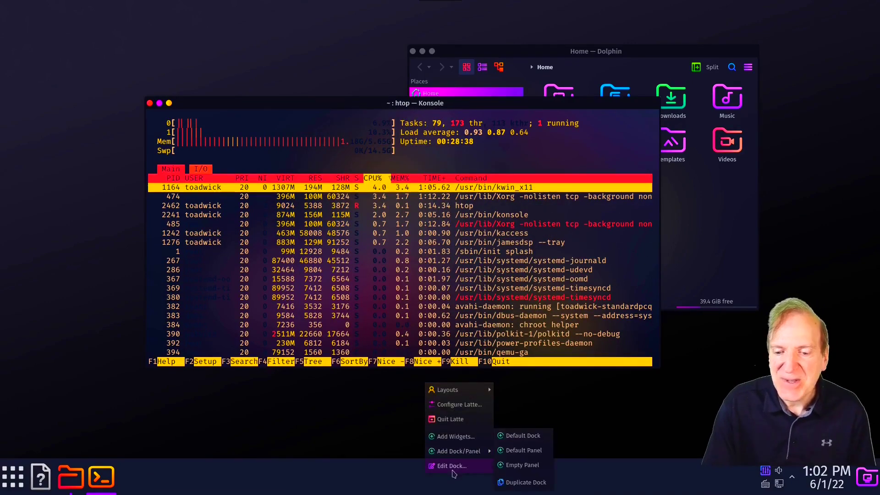
mouse_move(452, 393)
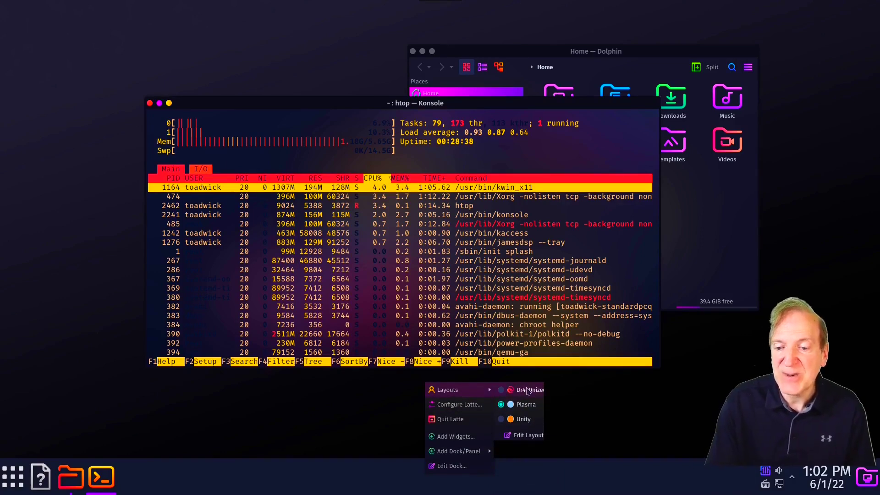
click(528, 390)
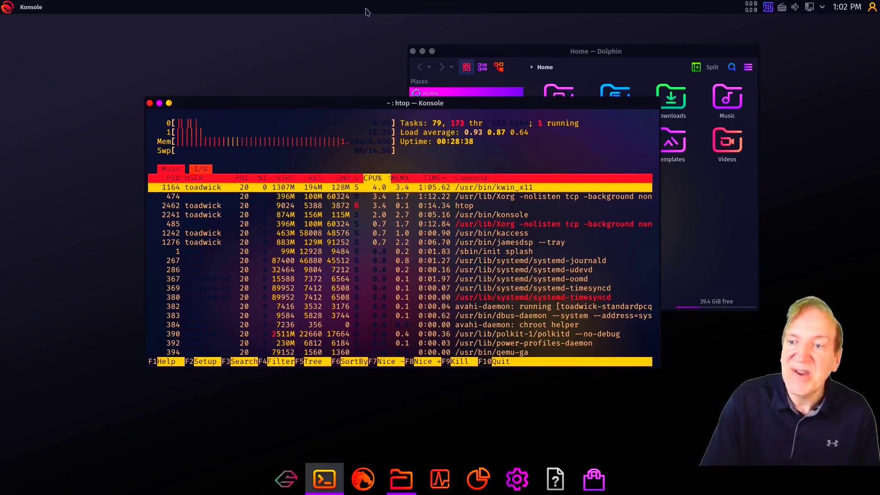
right_click(348, 6)
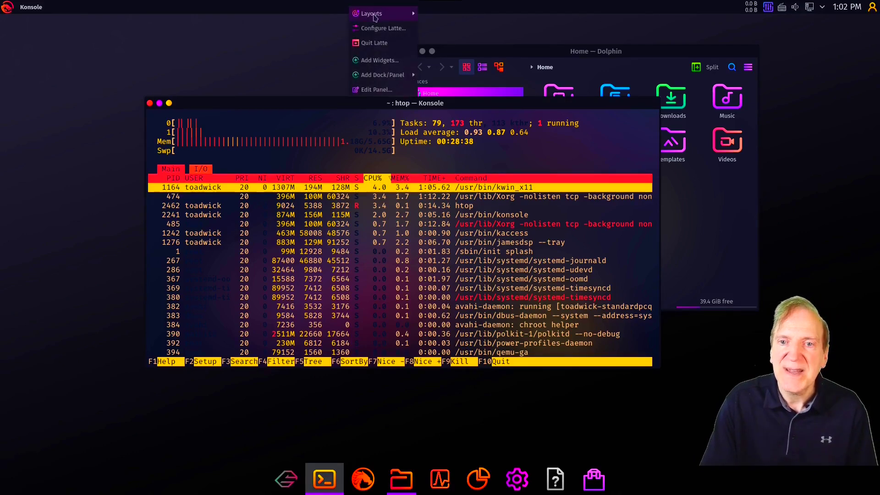
mouse_move(374, 17)
click(447, 13)
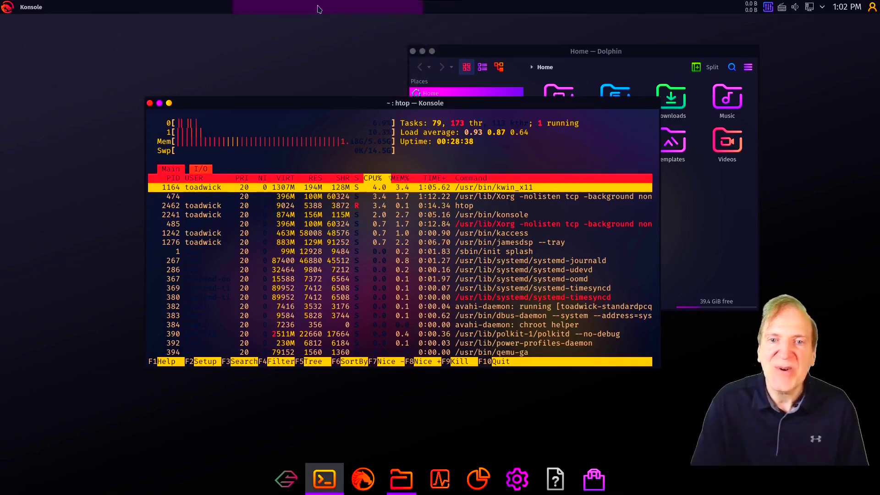
Close the Konsole window running htop, confirm quitting it, and move a fresh Konsole window up and to the left.
click(155, 123)
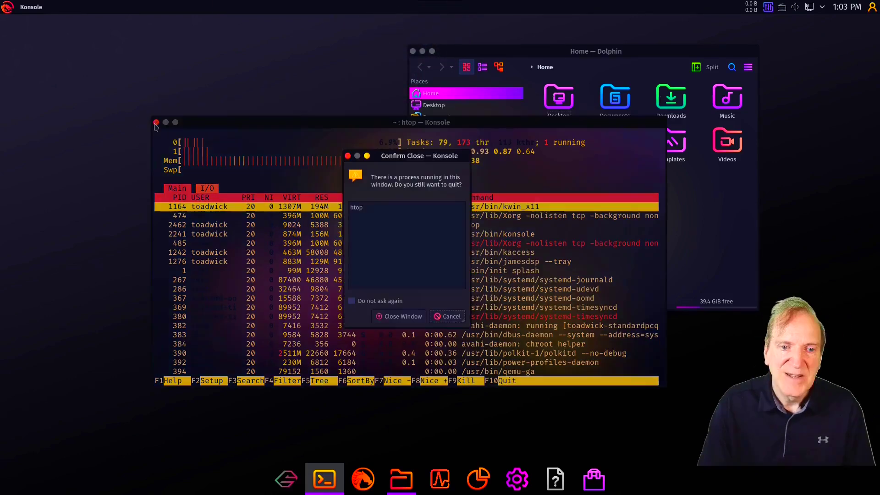
click(399, 316)
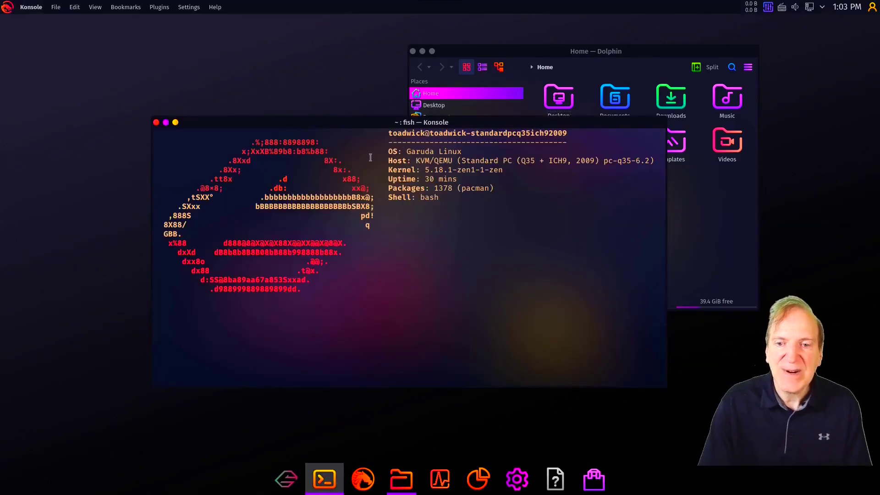
drag(422, 128, 395, 93)
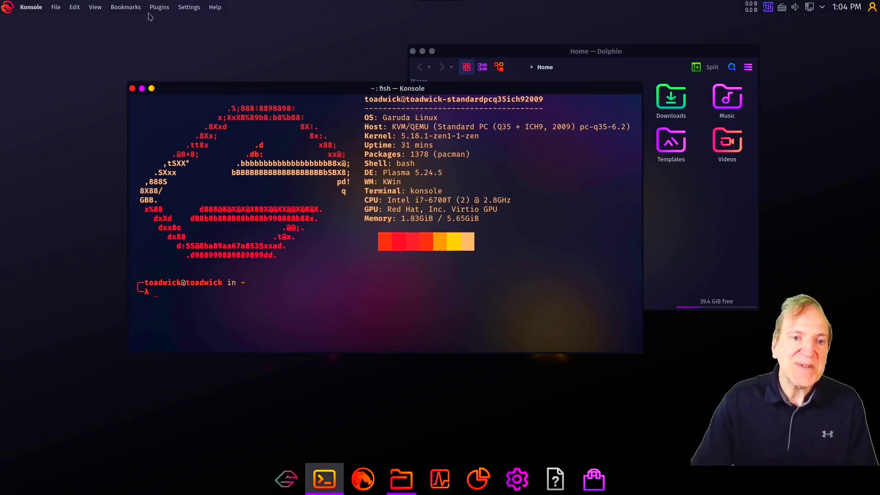
Open Konsole's configuration dialog and display its Profiles page.
click(189, 7)
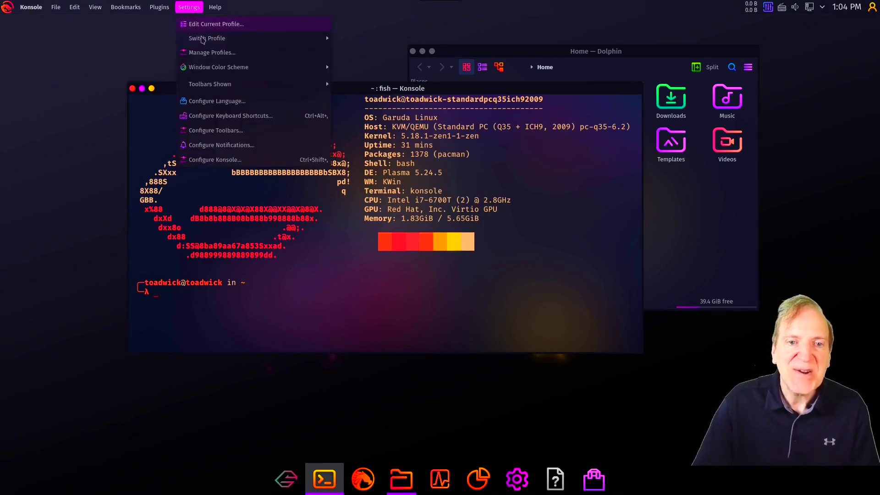
click(206, 159)
click(262, 126)
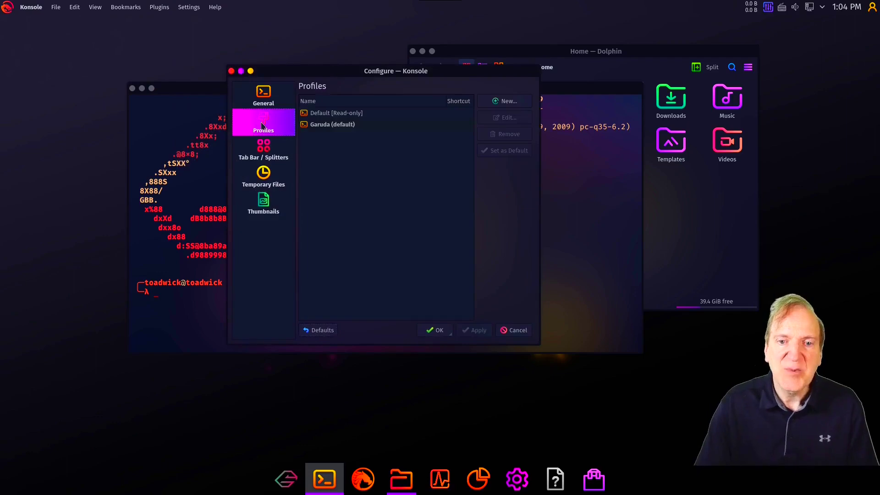
View the General page of Konsole's configuration and dismiss the dialog.
click(264, 96)
click(514, 330)
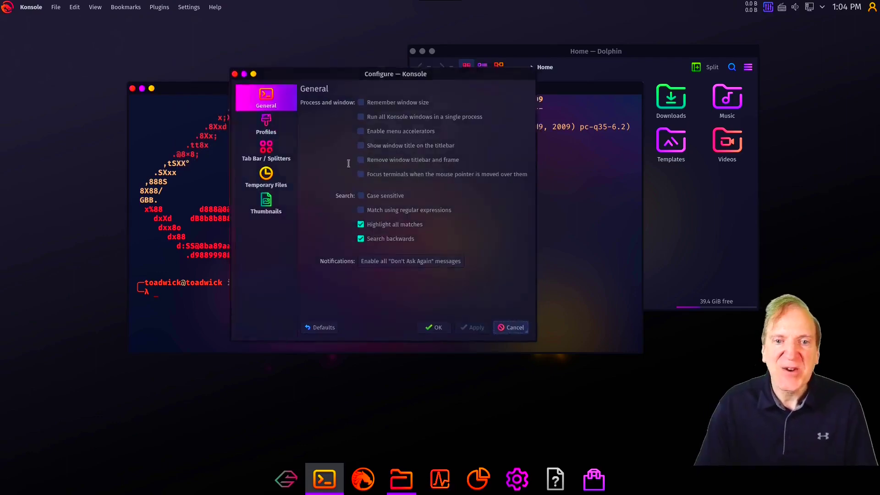
Change the color scheme of Konsole's current Garuda profile to Sweet and accept the profile changes.
click(188, 7)
mouse_move(198, 68)
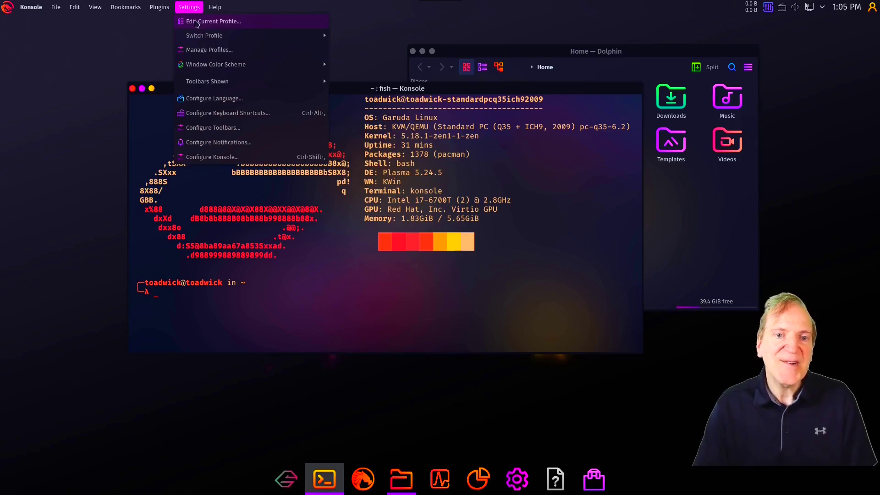
click(197, 22)
click(260, 143)
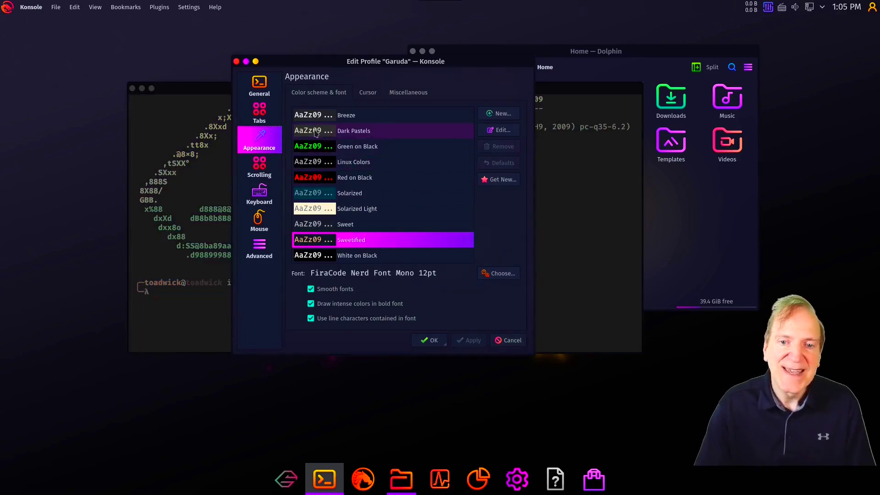
click(314, 224)
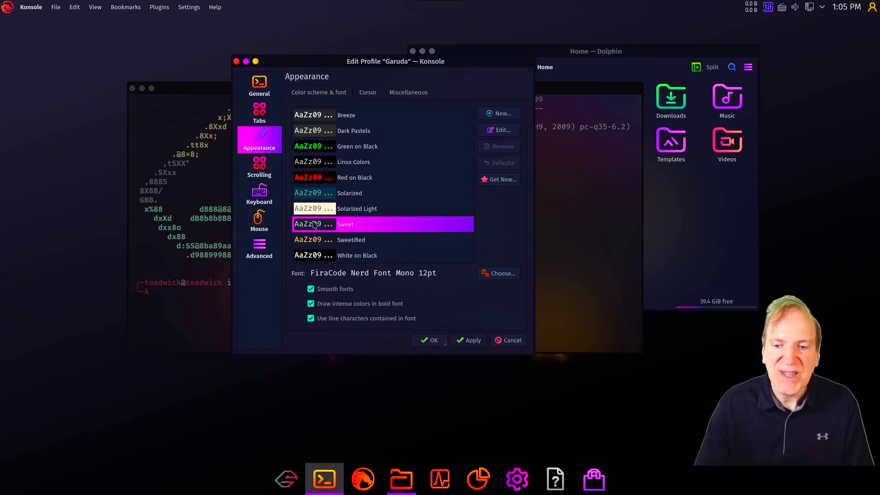
click(467, 340)
key(Return)
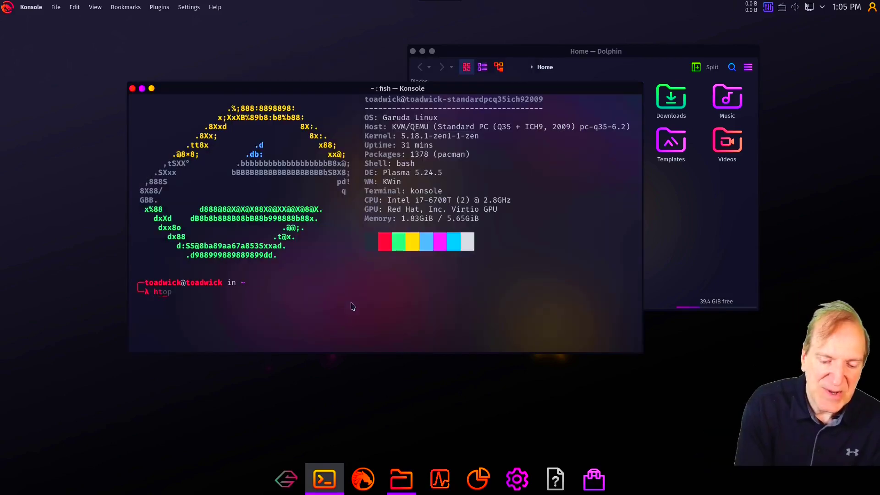
Run htop in the Konsole terminal.
text(op)
key(Return)
Try the Solarized color scheme on the Garuda profile, then set it to Green on Black, accept it, and quit htop.
click(189, 7)
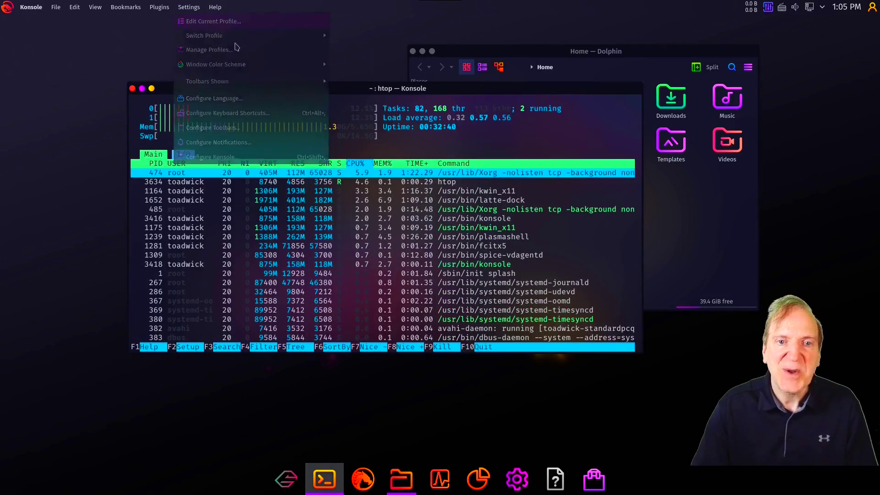
drag(380, 58, 522, 57)
click(407, 135)
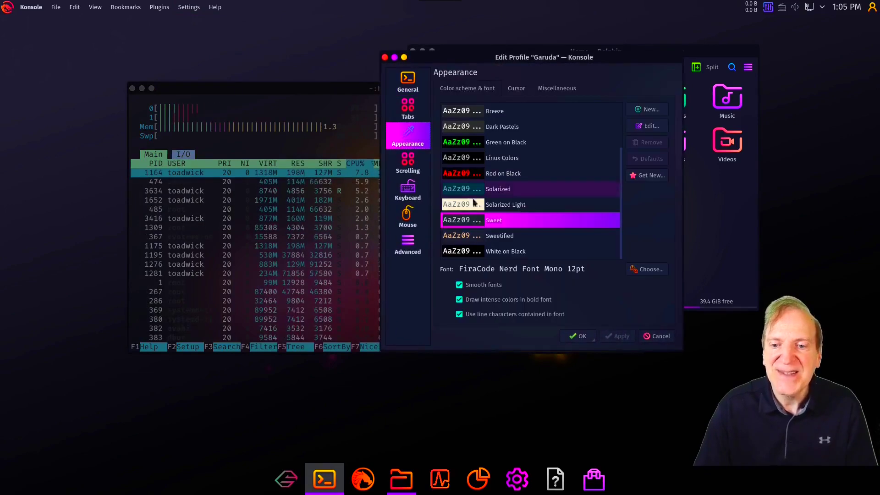
click(495, 191)
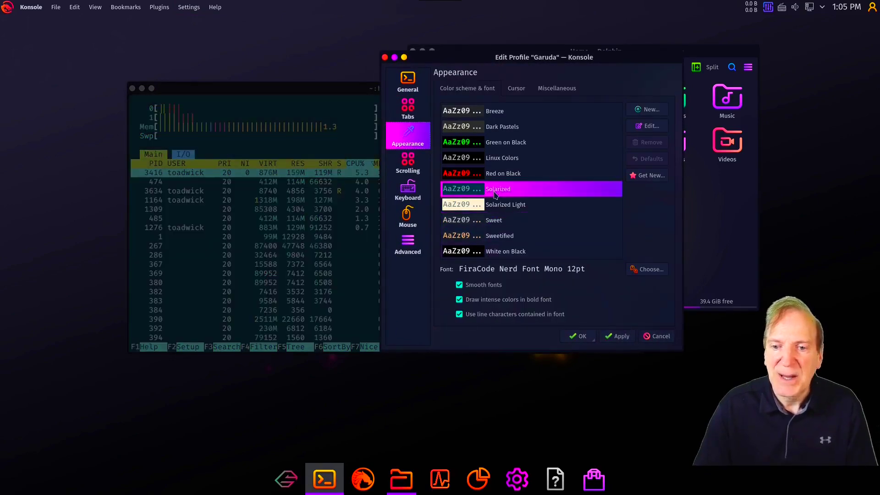
drag(495, 57, 562, 56)
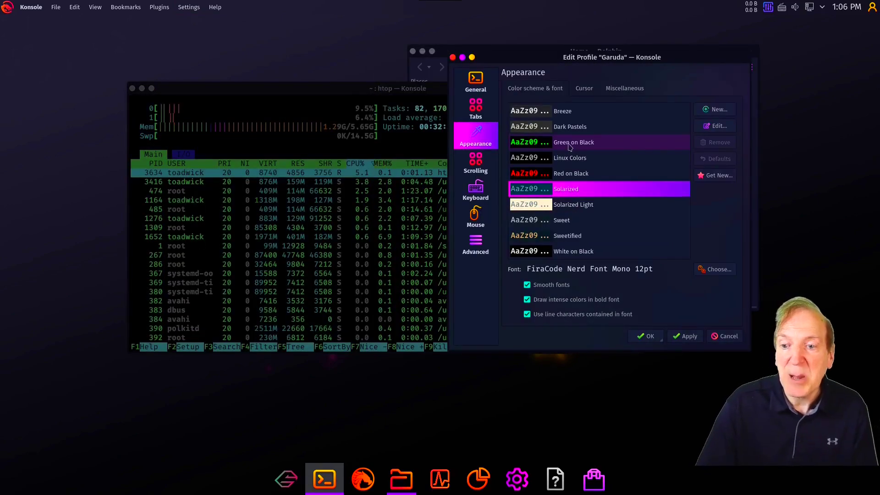
click(569, 143)
click(645, 336)
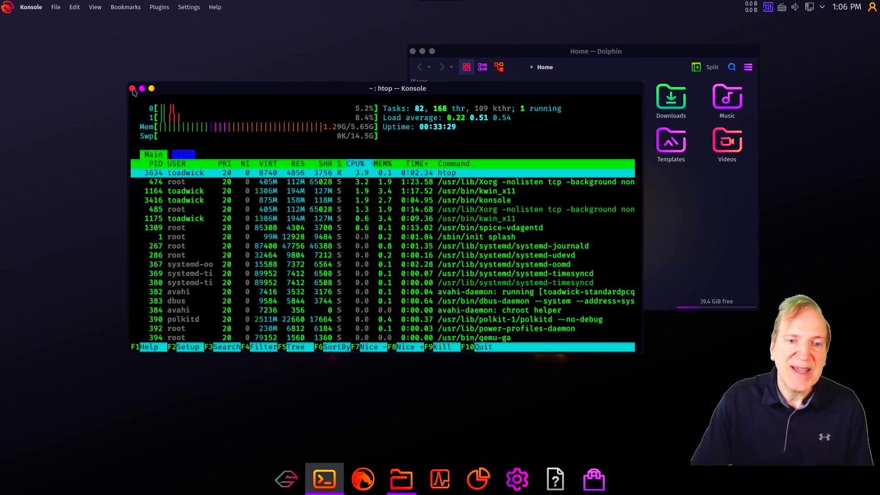
key(q)
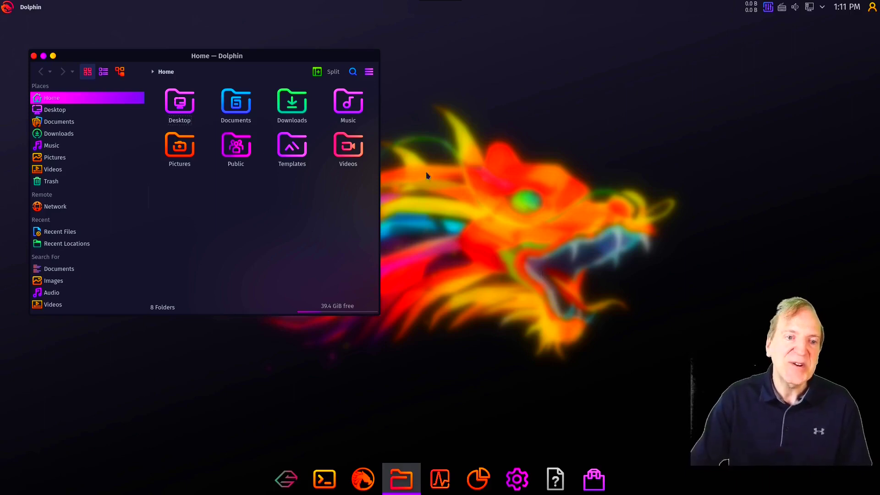
Move the Dolphin window closer to the middle of the desktop and look at its titlebar's context menu.
drag(116, 58, 254, 81)
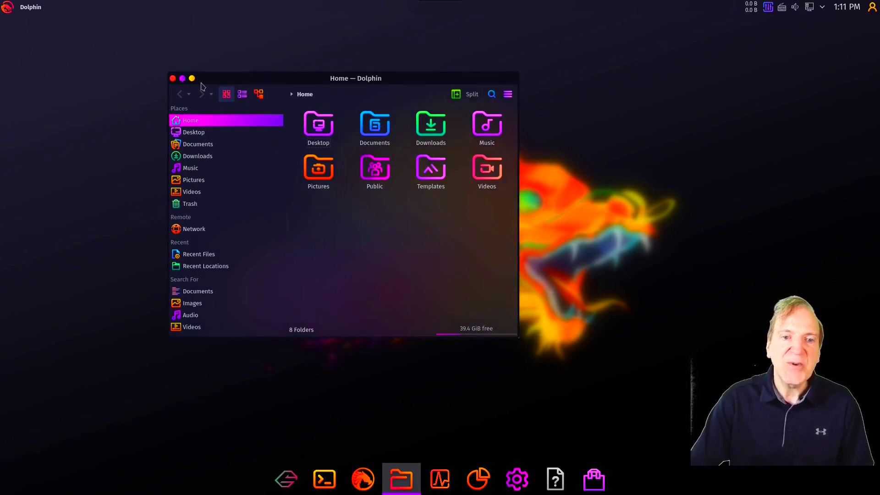
right_click(260, 83)
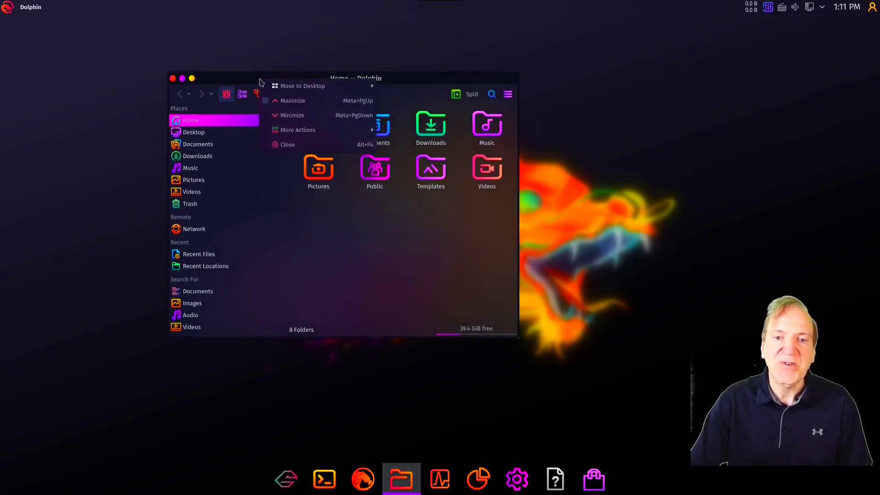
click(248, 83)
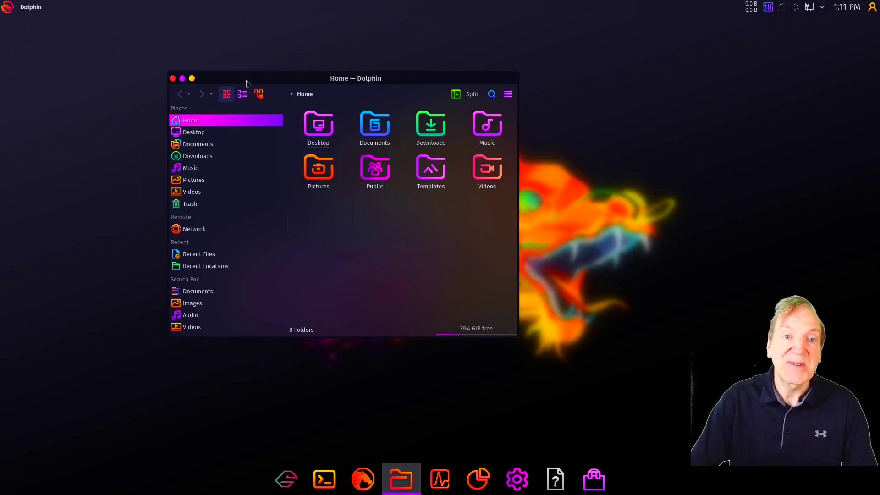
right_click(103, 201)
key(Escape)
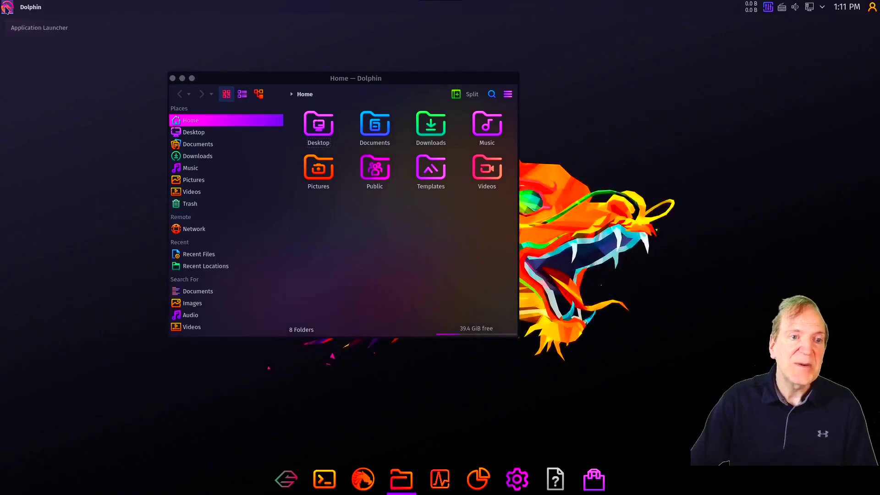
Open System Settings from the Settings category of the application launcher and look over its workspace categories.
click(6, 9)
click(45, 211)
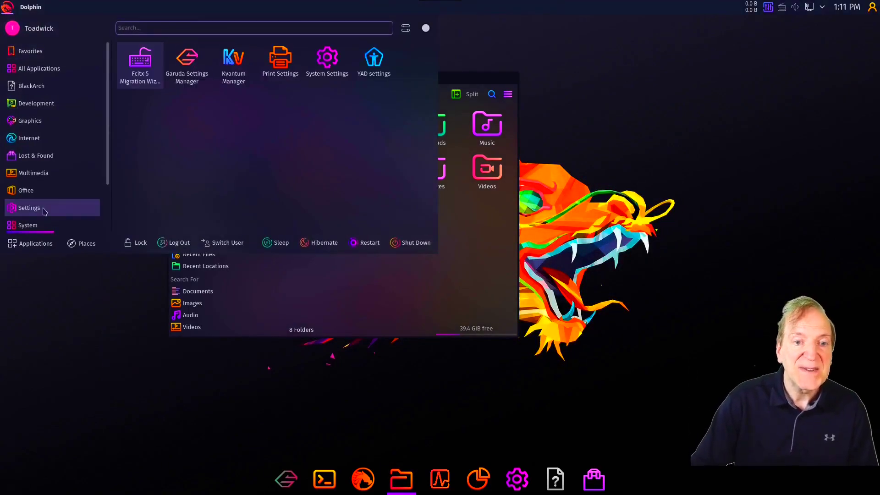
click(326, 67)
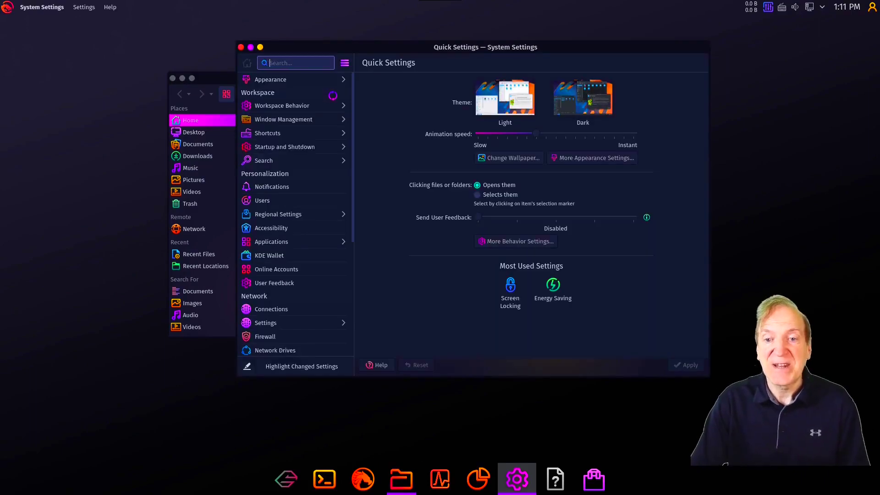
mouse_move(323, 154)
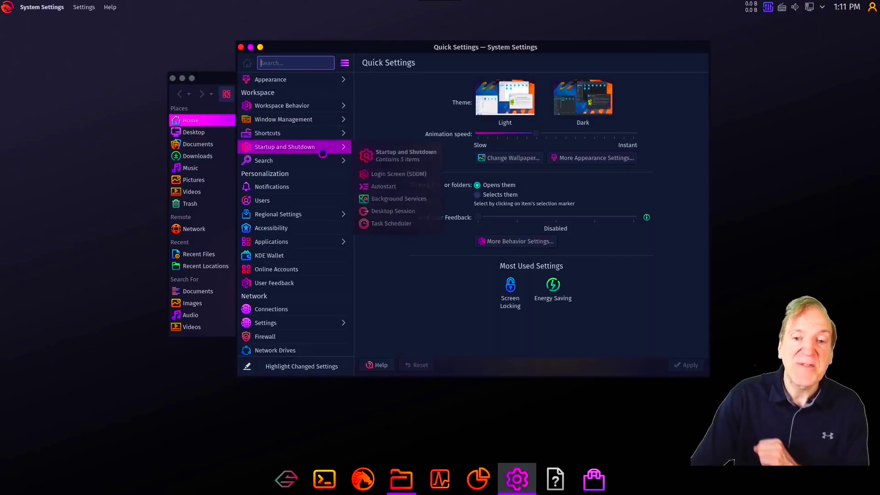
mouse_move(294, 120)
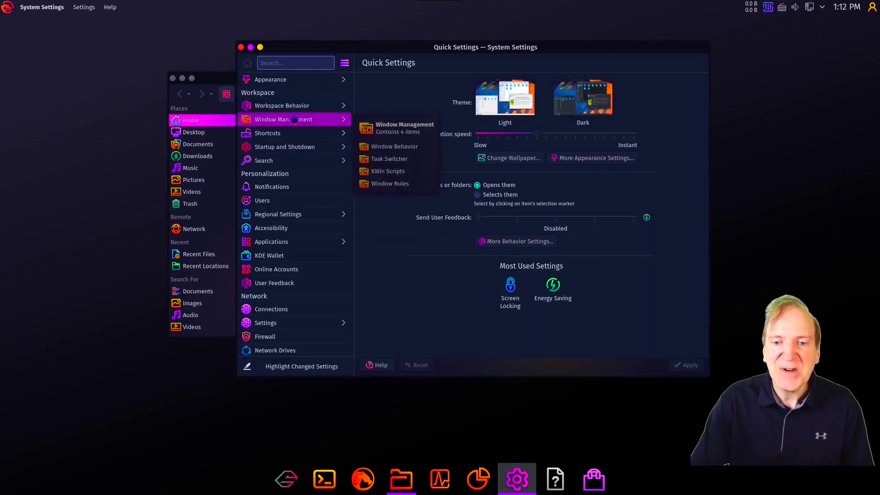
Display the Titlebar Buttons options of Window Decorations within the Appearance settings.
click(269, 79)
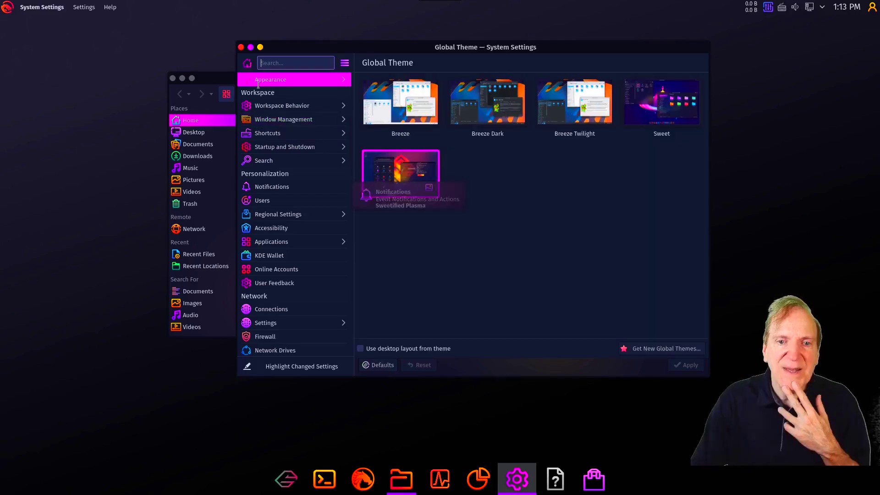
click(268, 80)
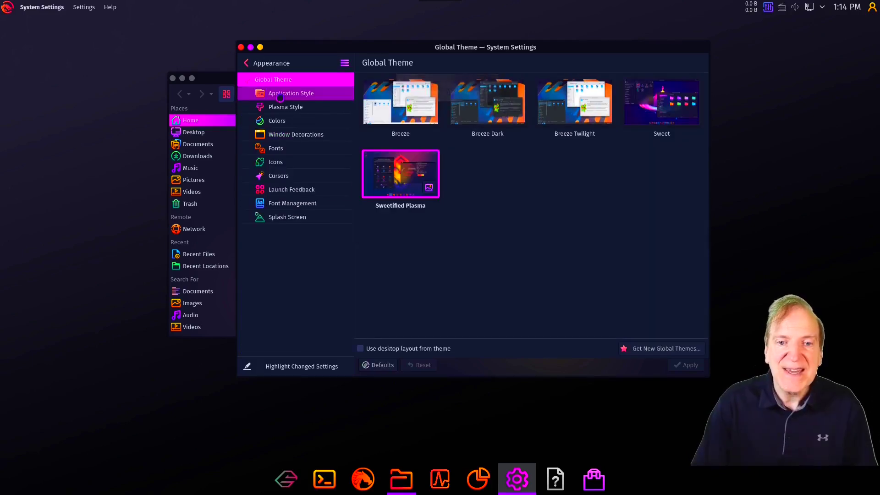
click(287, 134)
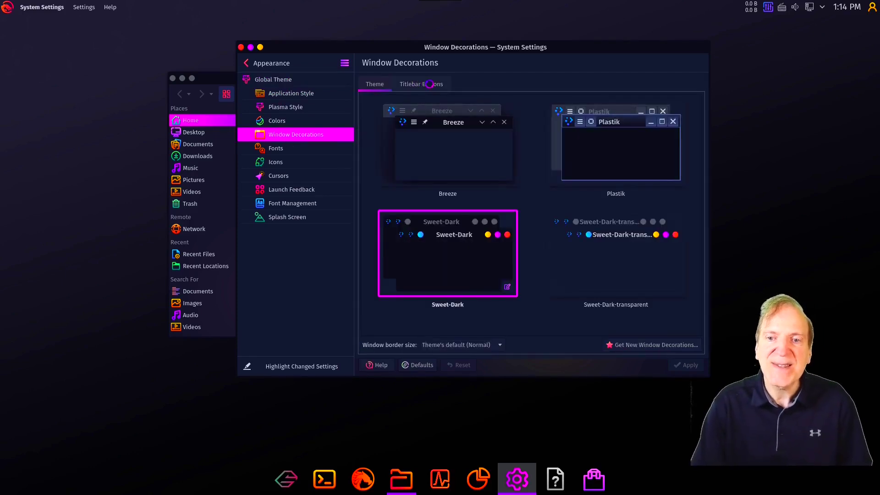
click(429, 85)
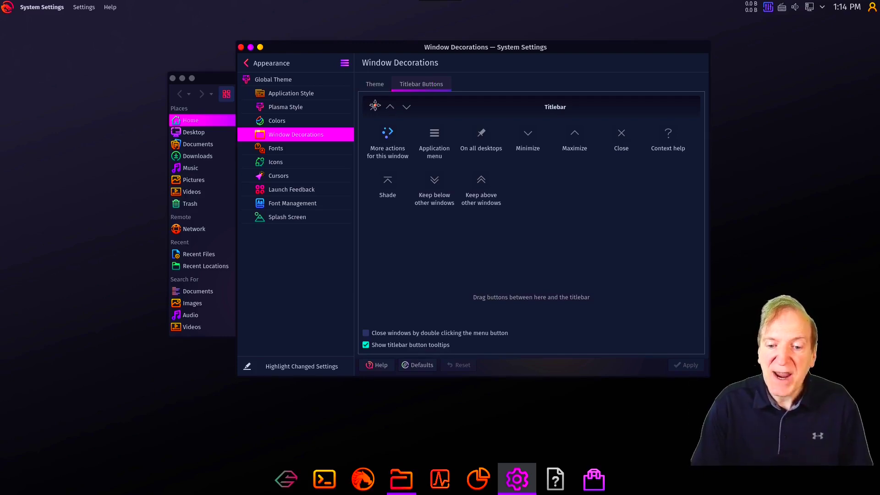
Move the Close, Maximize and Minimize buttons to the titlebar's right end, ordered Minimize, Maximize, Close, and apply the change.
drag(373, 104, 692, 104)
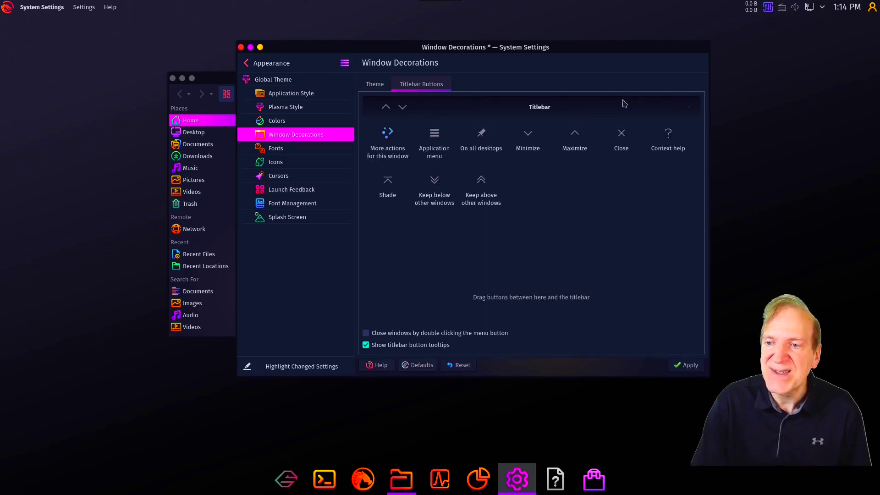
drag(385, 108, 678, 110)
drag(374, 108, 659, 109)
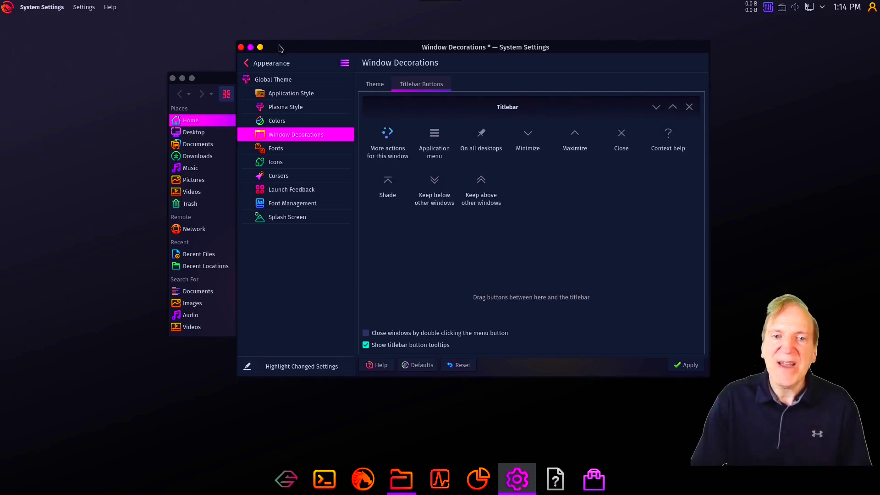
click(686, 366)
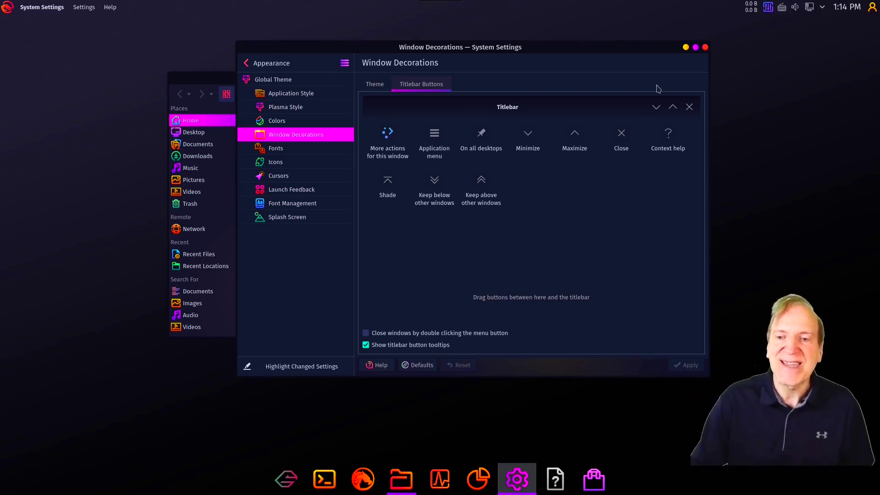
Close System Settings and move the Dolphin window farther left on the desktop.
key(ctrl+q)
drag(454, 84, 355, 79)
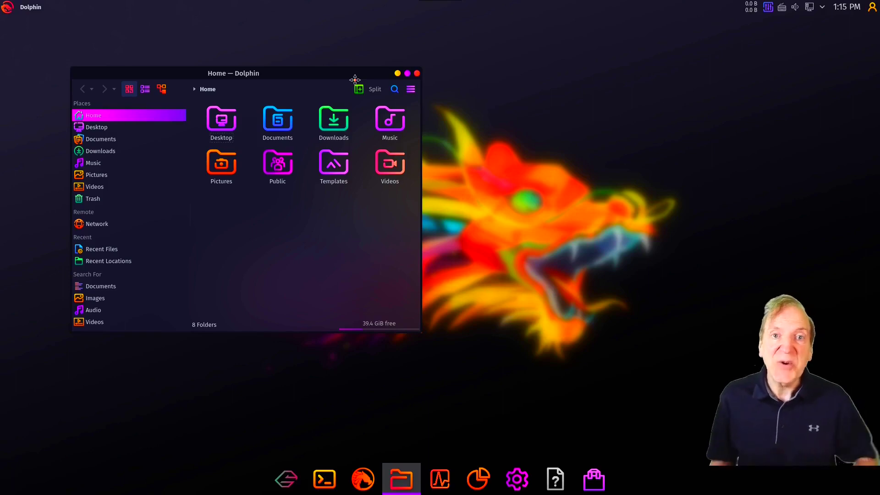